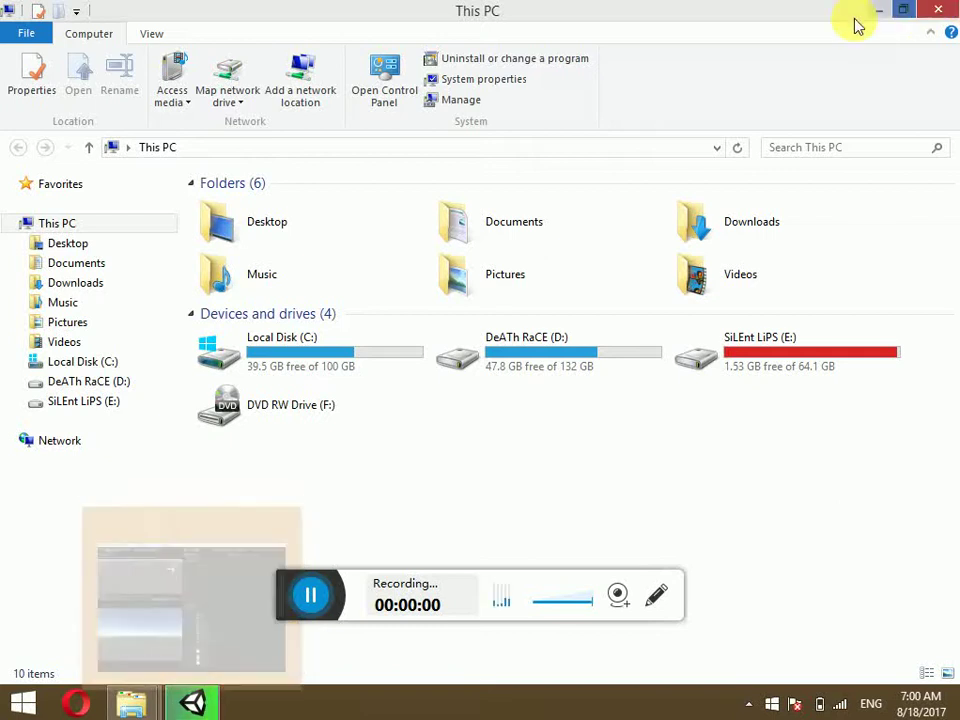
- Launch Chrome from Start, open google.com and search for 'unity asstes store'
left_click(872, 12)
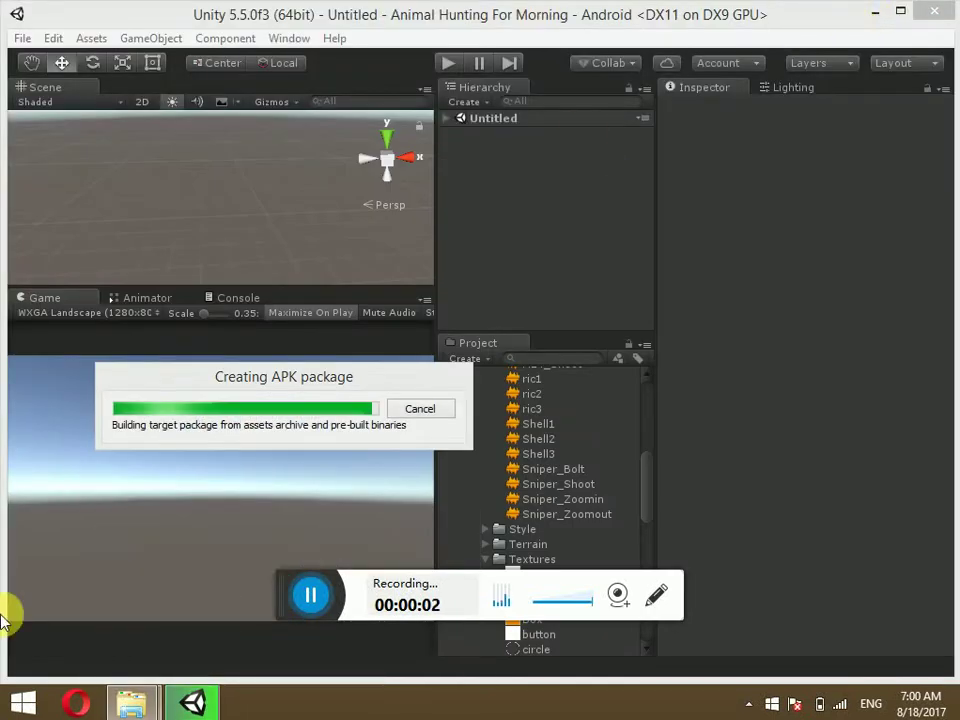
left_click(14, 703)
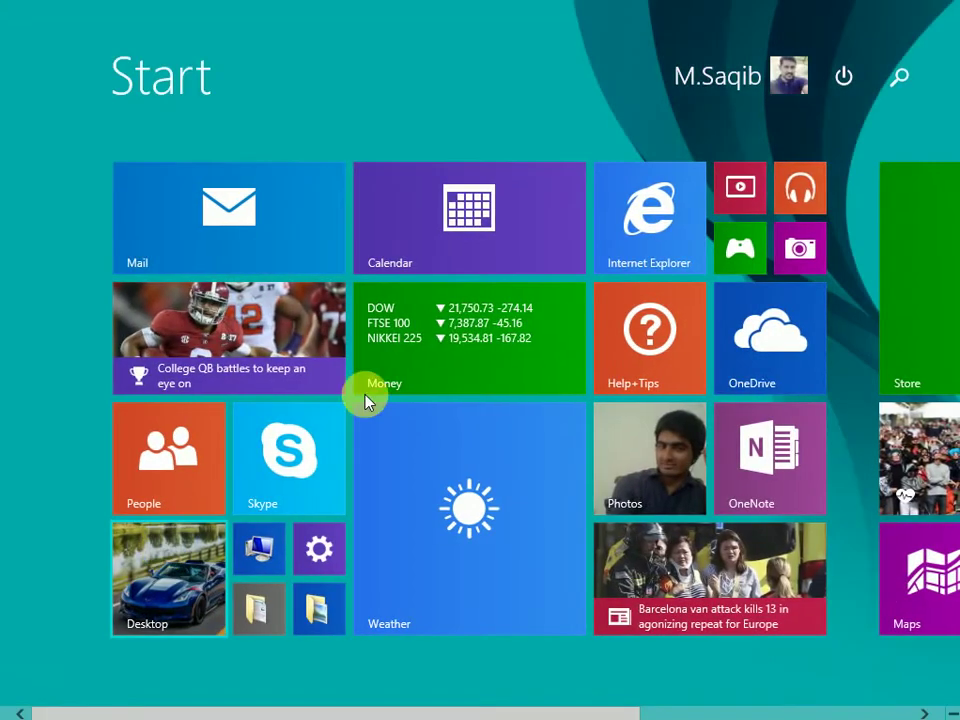
type("g")
left_click(694, 191)
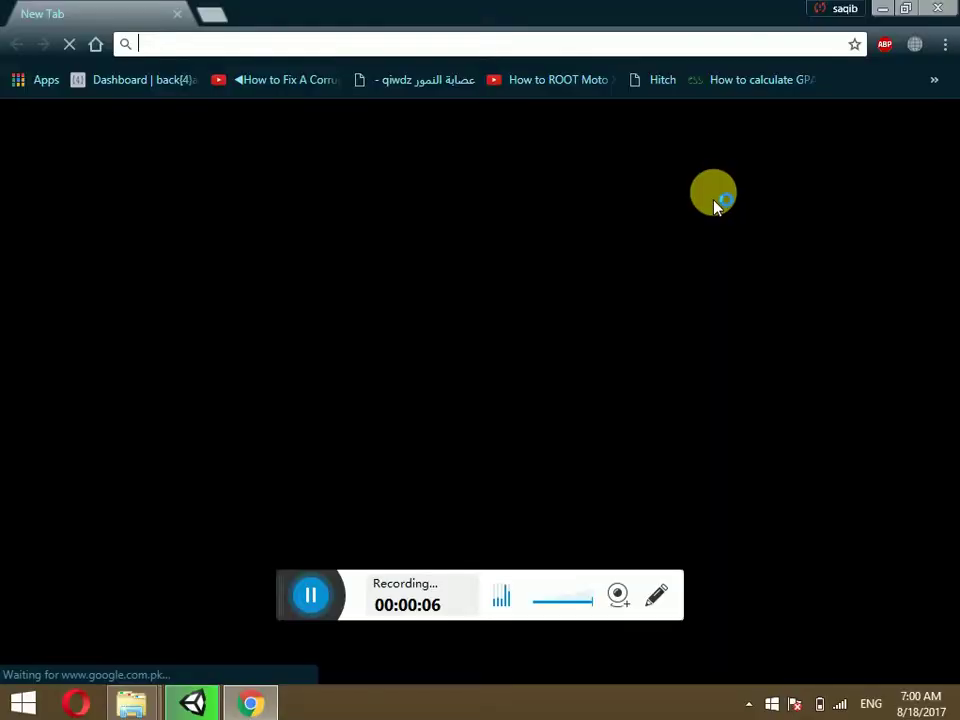
type("google.com")
key("Return")
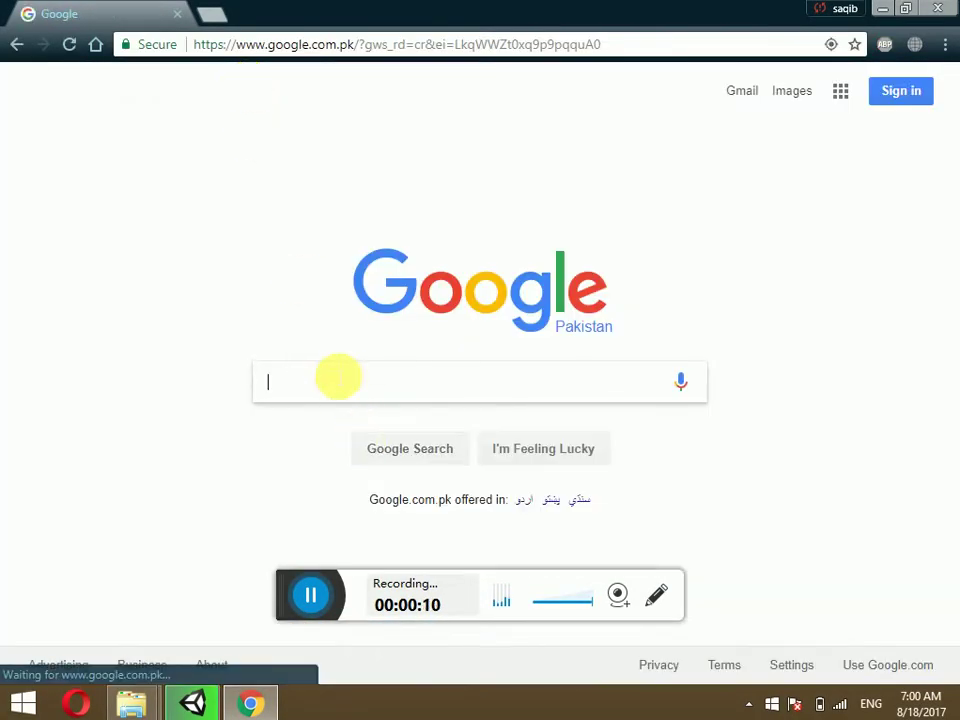
type("unit")
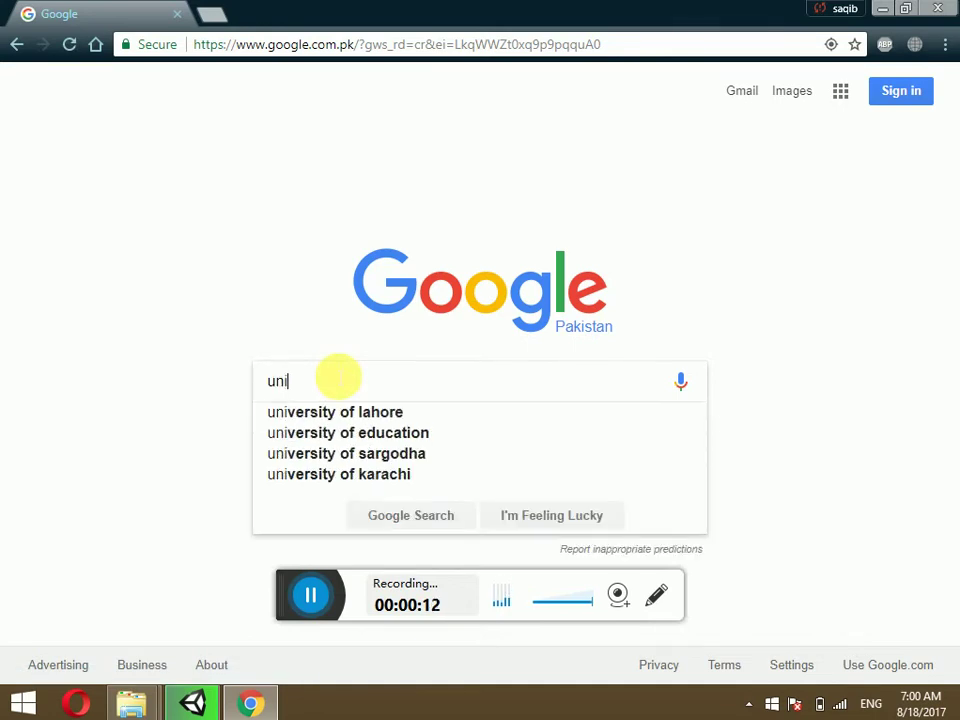
type("y ")
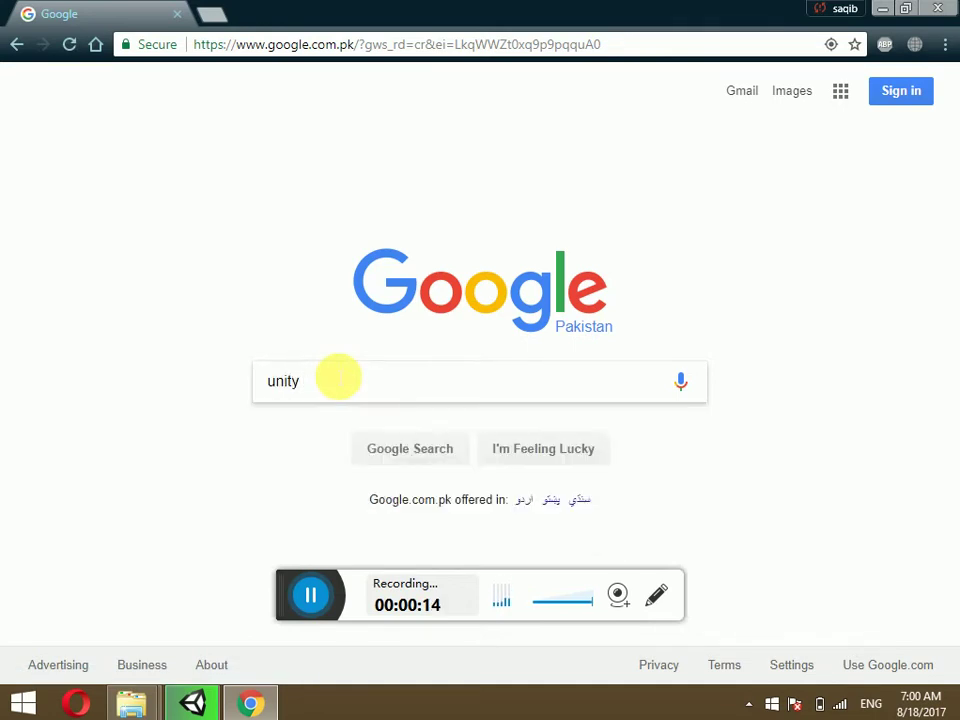
type("asste")
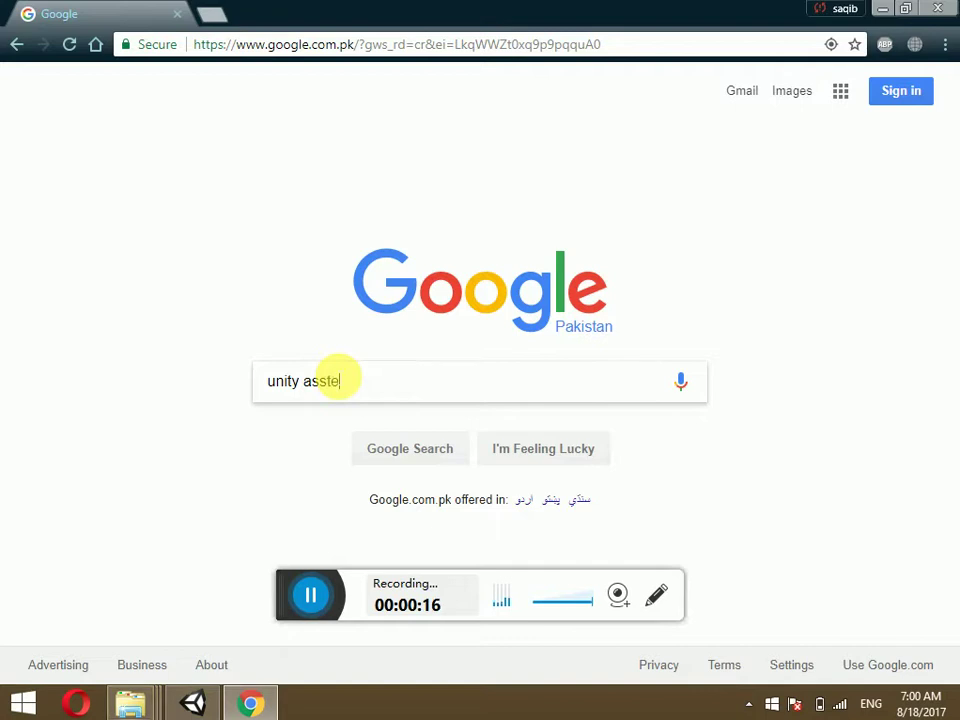
type("s s")
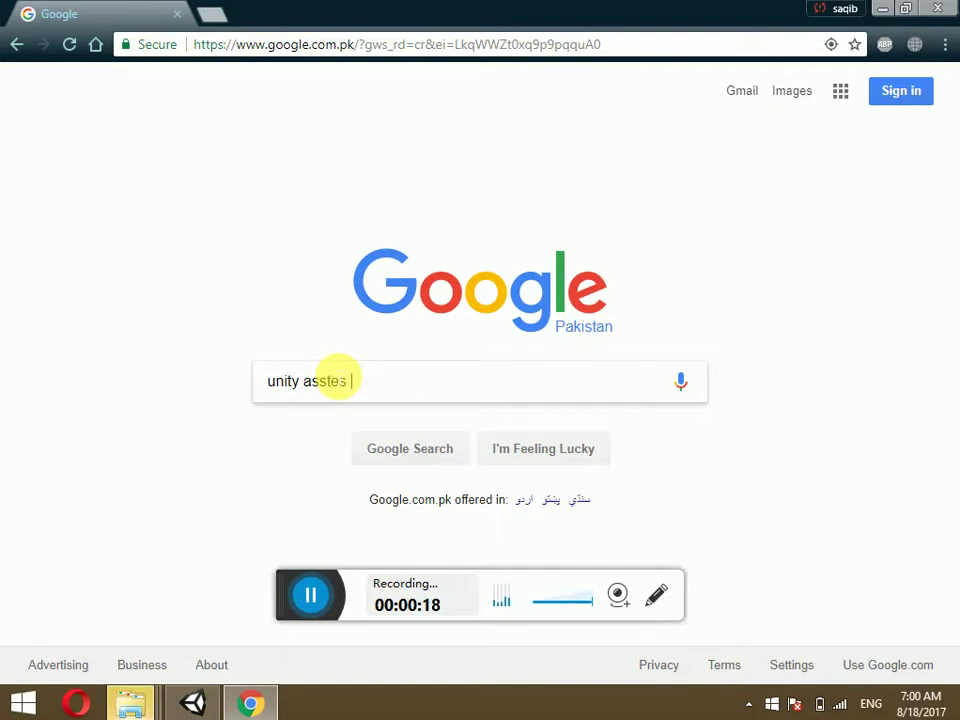
type("tor")
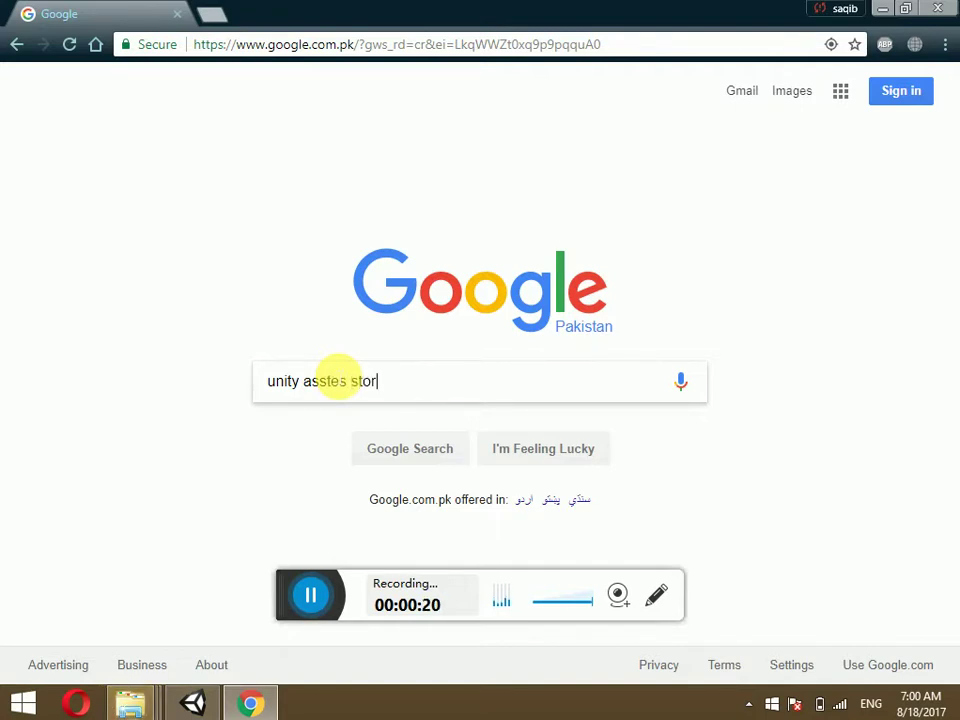
type("e")
key("Return")
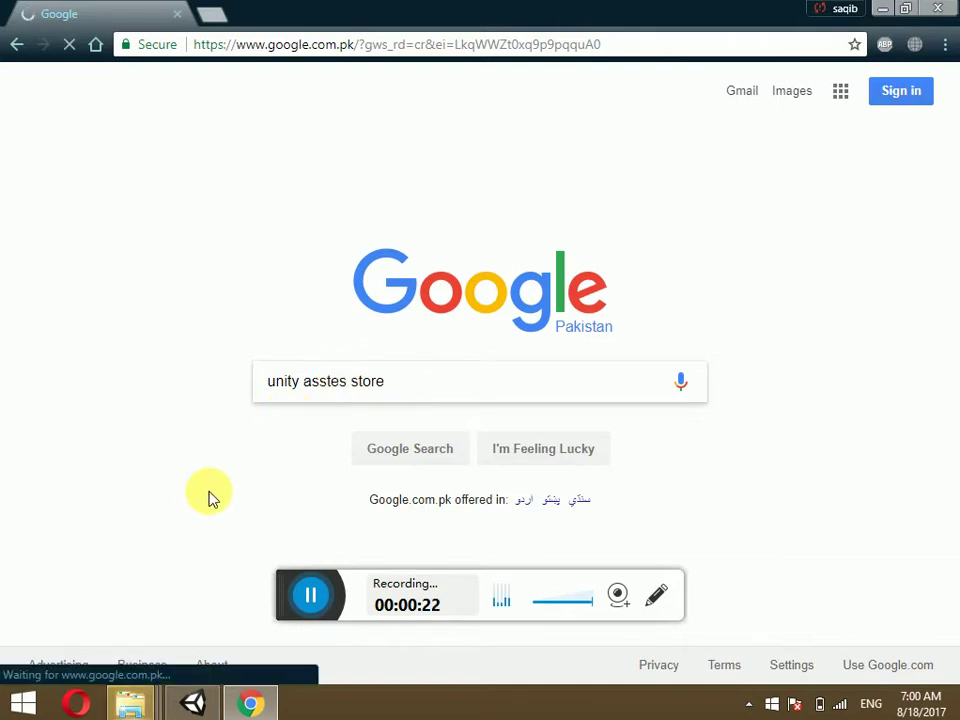
- Close Unity's Build Settings window and bring Chrome's Google search back to the front
mouse_move(130, 712)
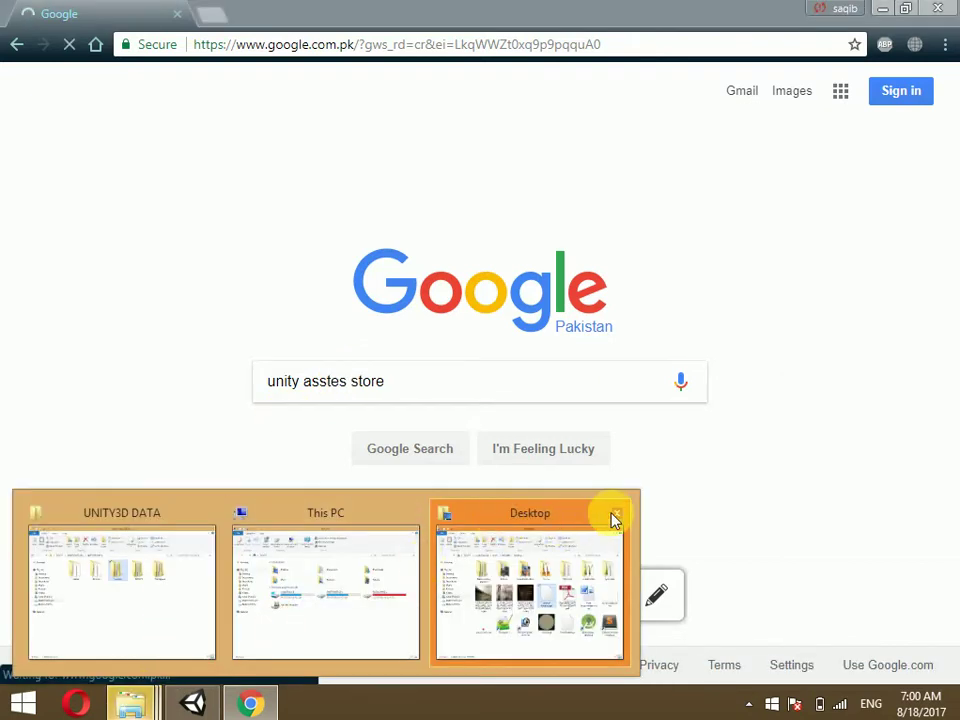
mouse_move(615, 518)
left_click(193, 703)
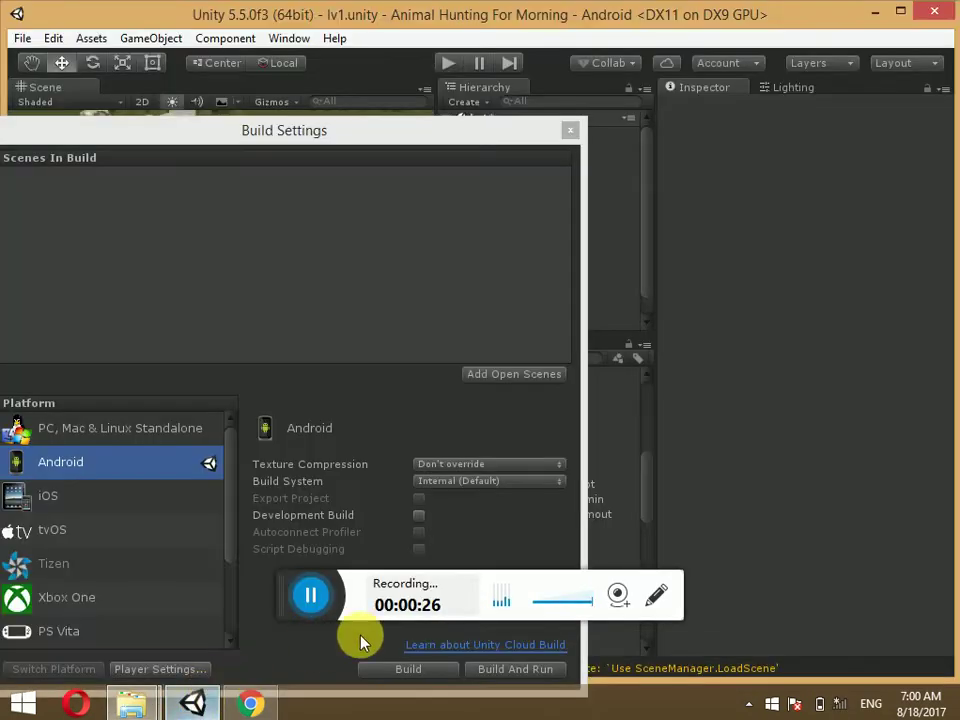
left_click(570, 133)
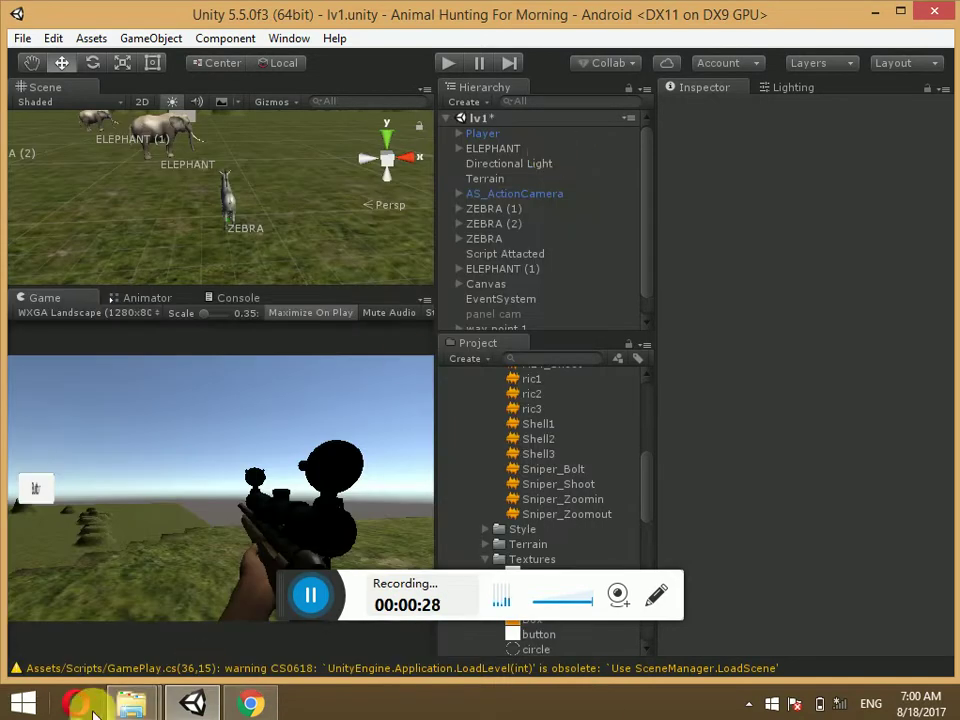
left_click(250, 703)
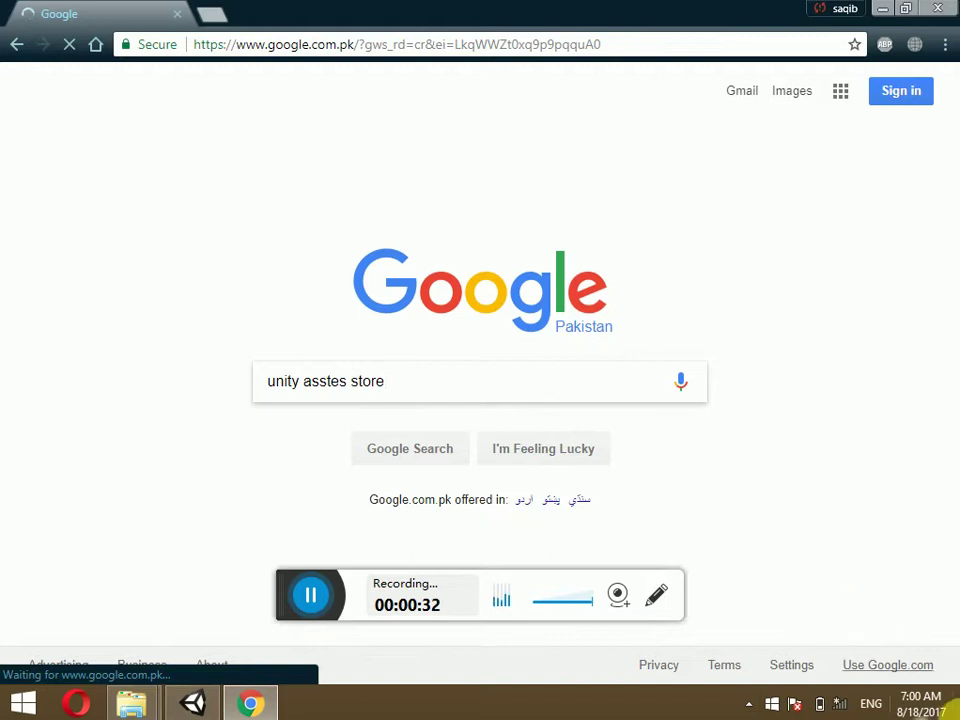
- Check the network connection, dismiss the Networks panel and select the address to reload the search
left_click(846, 703)
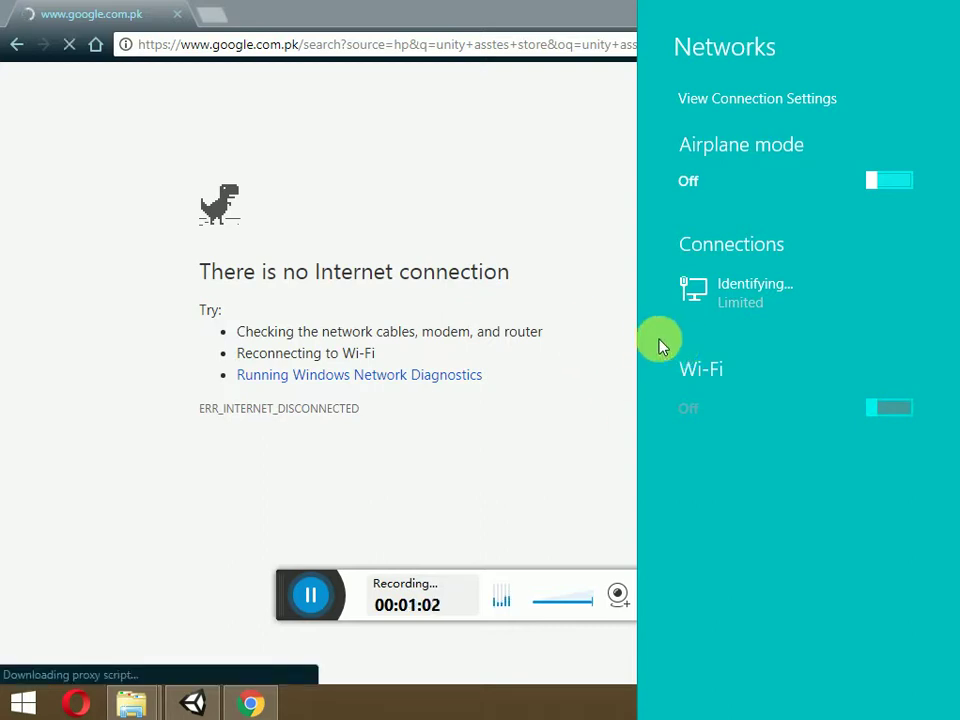
left_click(490, 150)
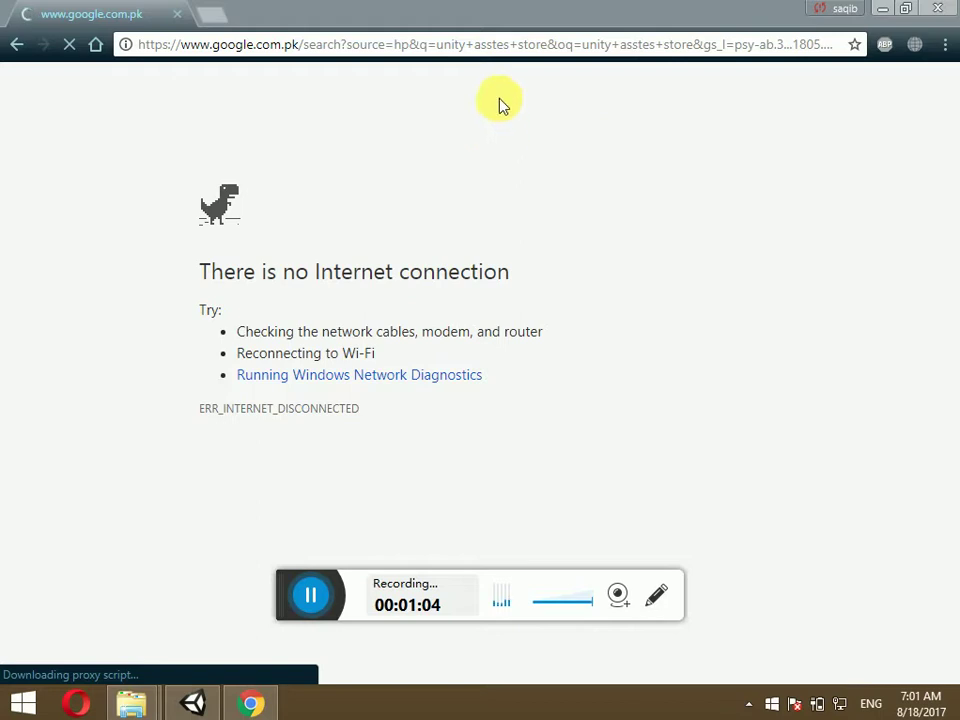
left_click(452, 46)
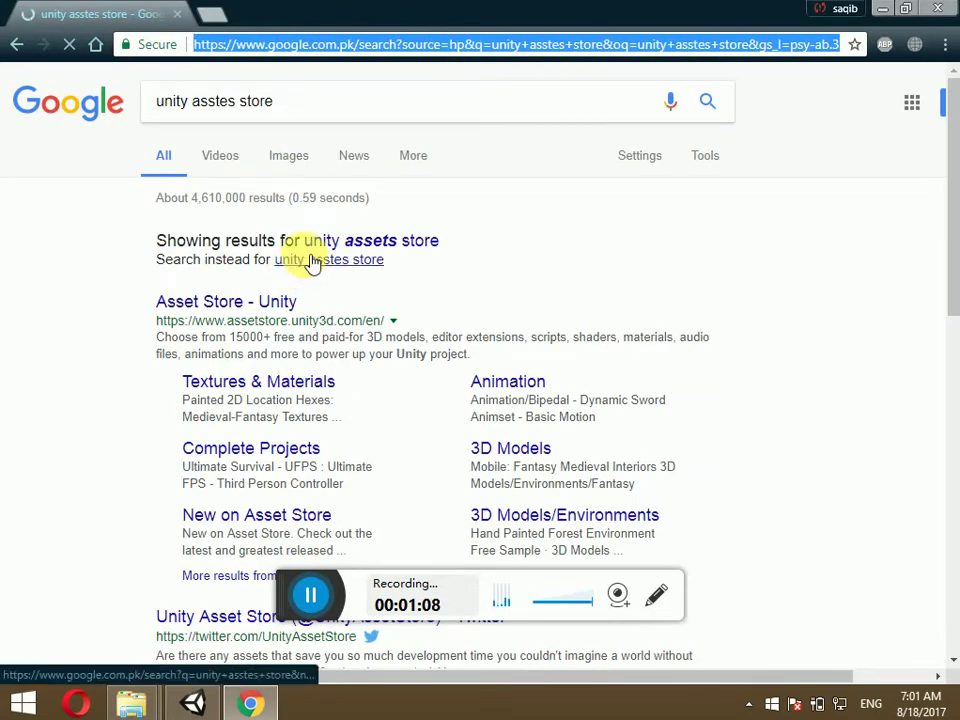
- Open the Asset Store - Unity result and accept the Get Started welcome offer
left_click(246, 303)
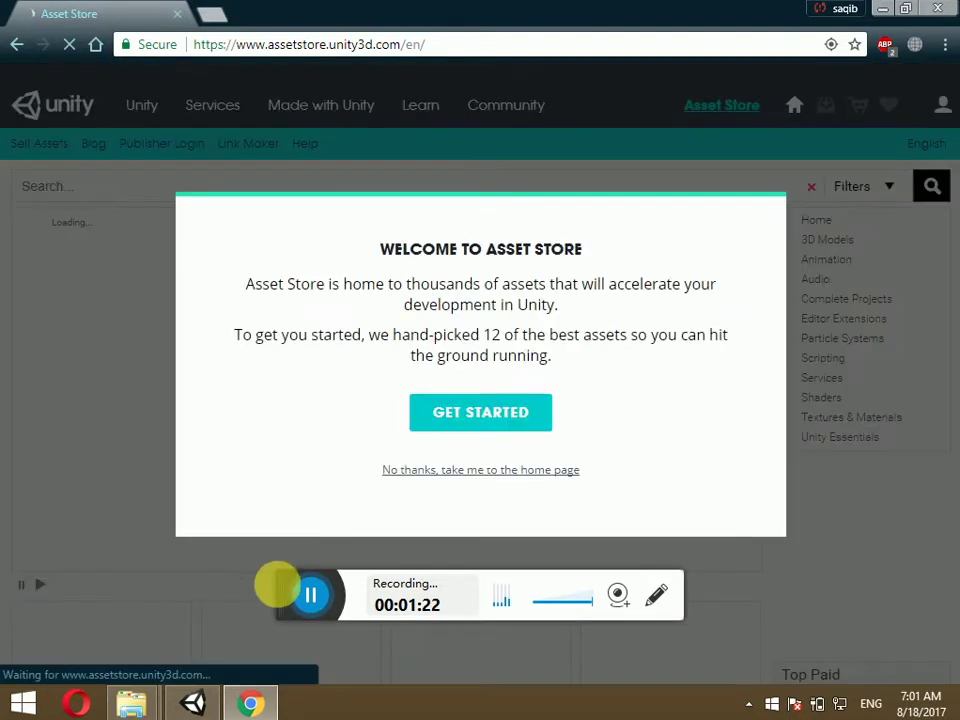
left_click(474, 413)
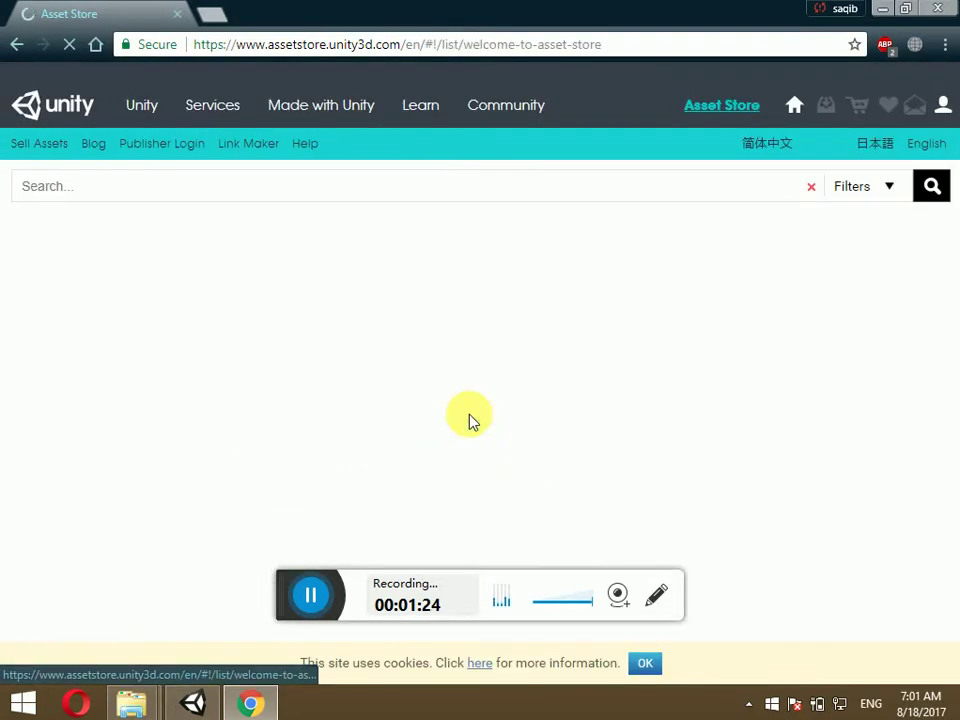
left_click_drag(290, 585, 276, 663)
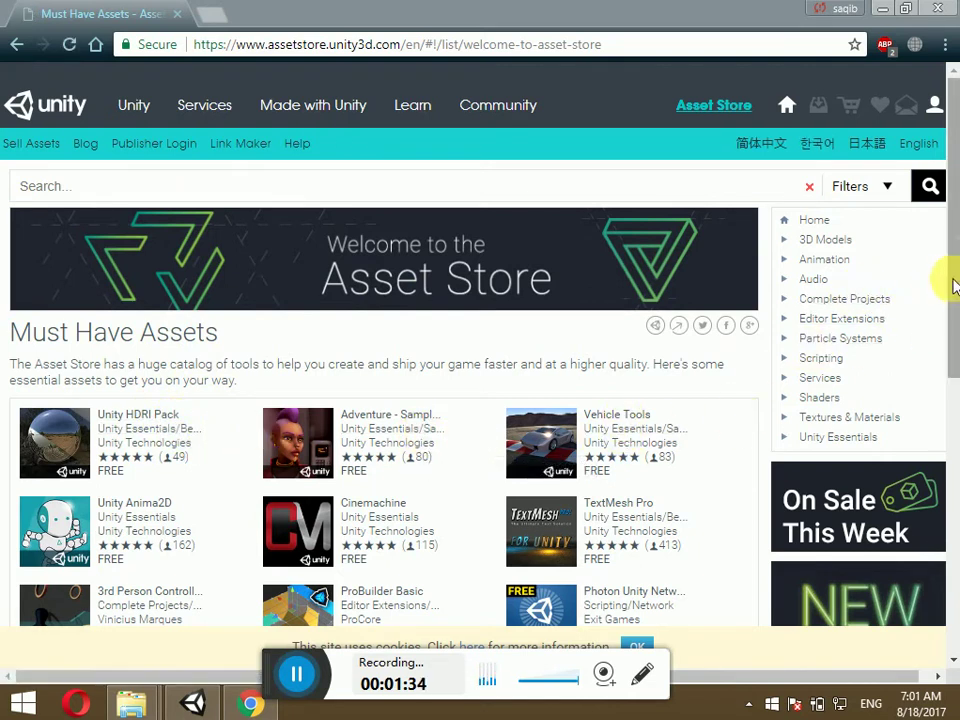
mouse_move(955, 279)
left_mouse_down()
mouse_move(953, 345)
mouse_move(396, 107)
left_mouse_up()
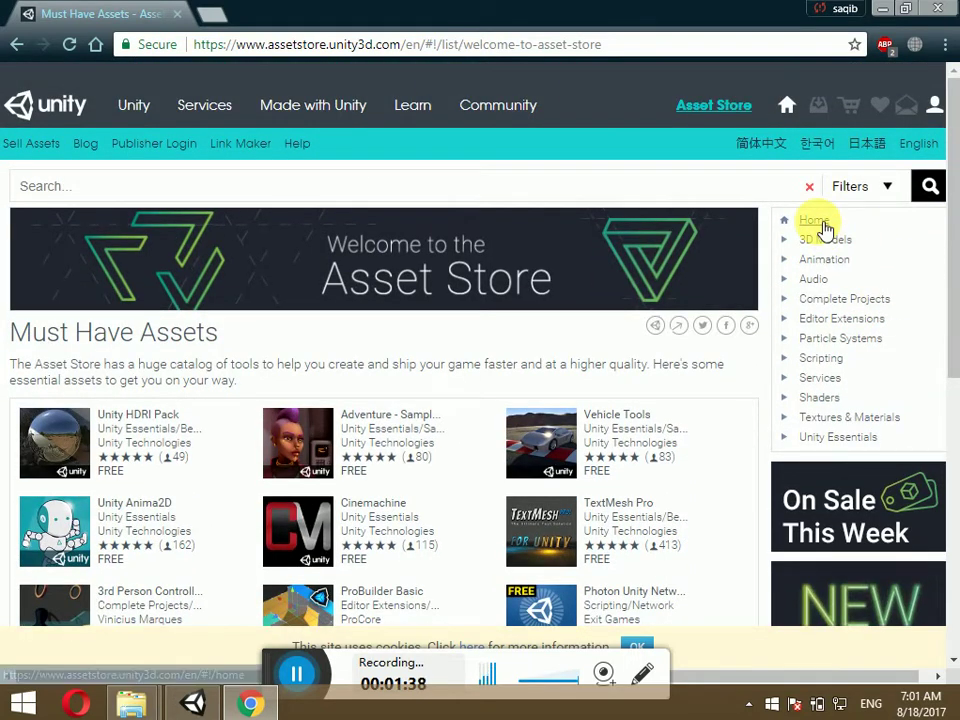
- Go to the Asset Store Home page and scroll through its top packages
left_click(820, 226)
scroll(549, 437, "down", 5)
scroll(521, 420, "down", 2)
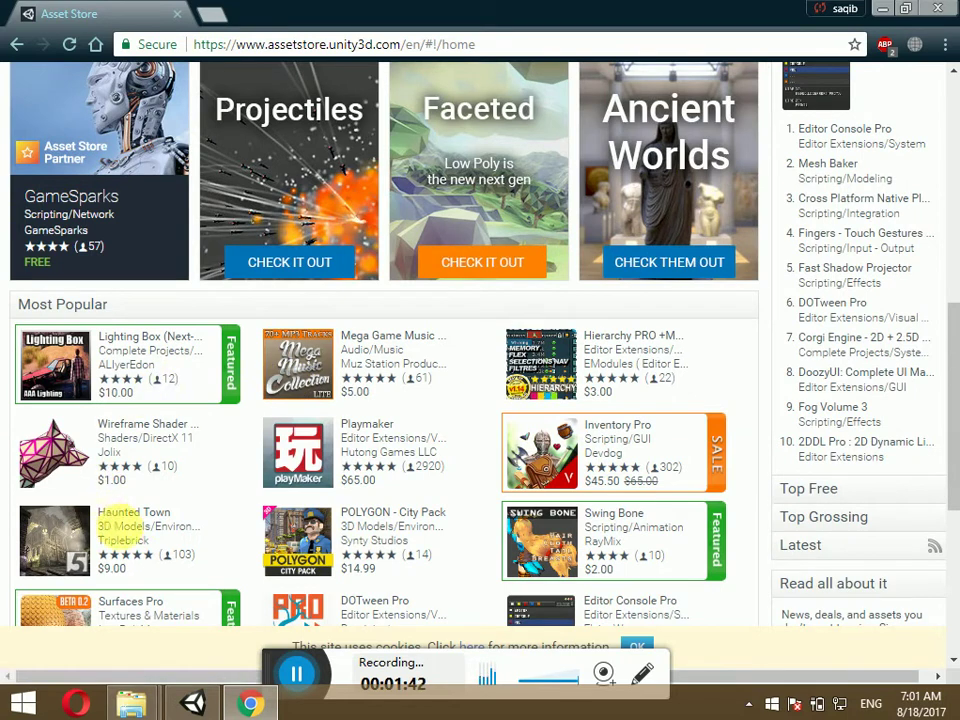
scroll(650, 566, "down", 5)
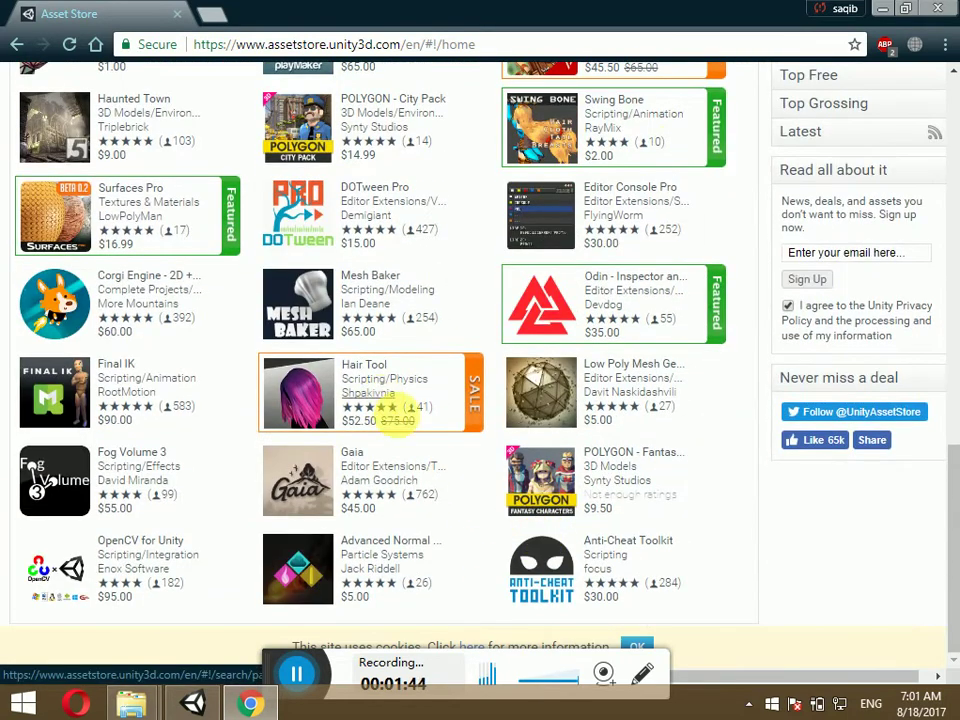
scroll(400, 425, "up", 7)
scroll(420, 424, "up", 3)
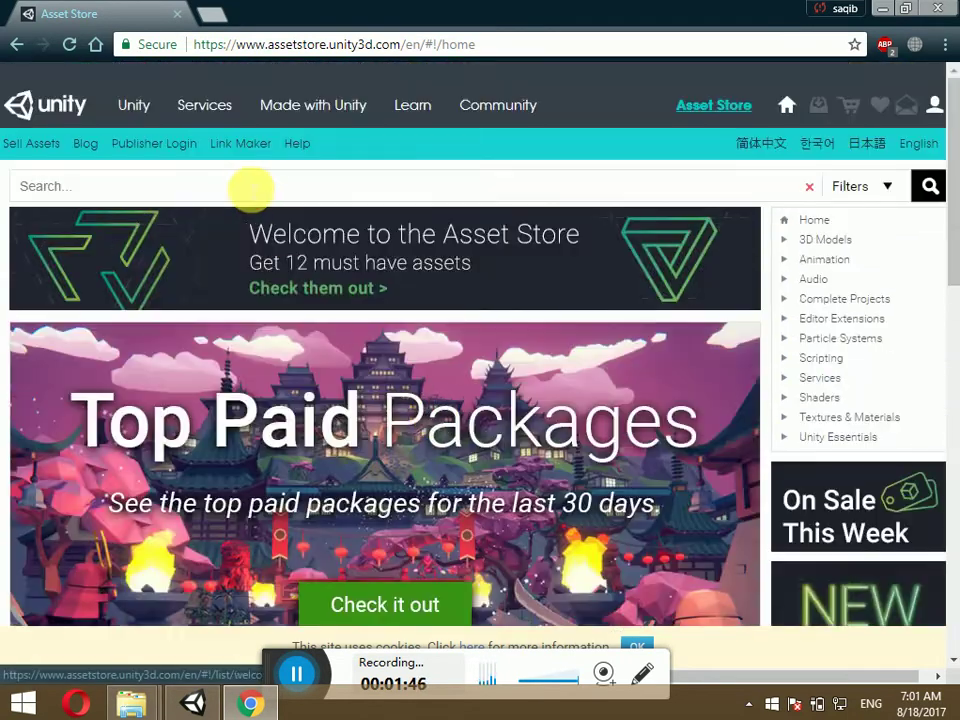
left_click(250, 187)
type("buildi")
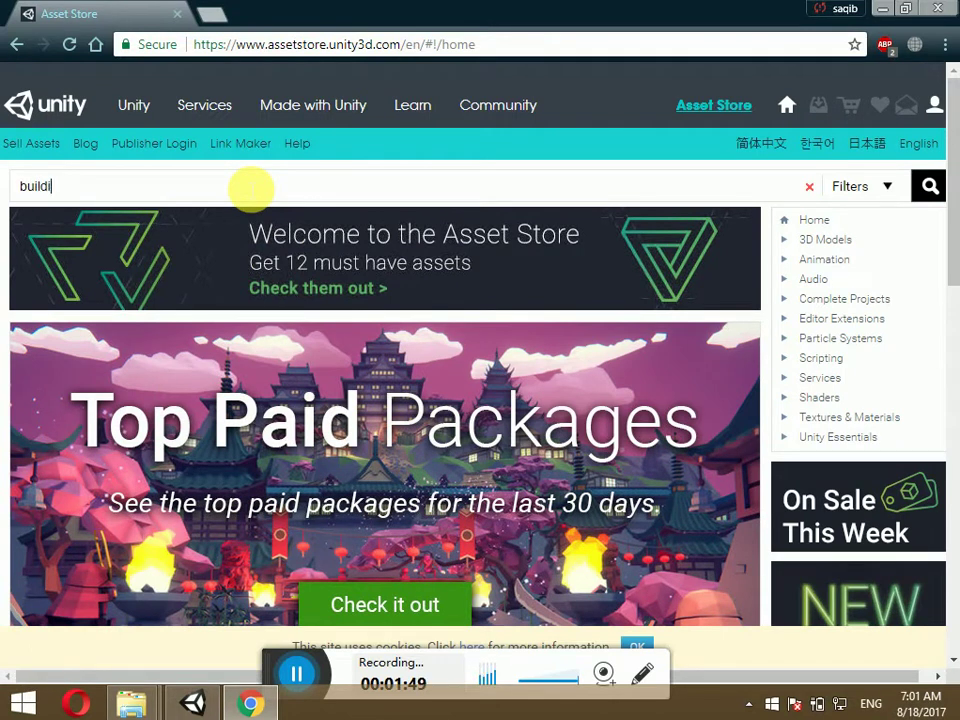
type("ng")
key("Return")
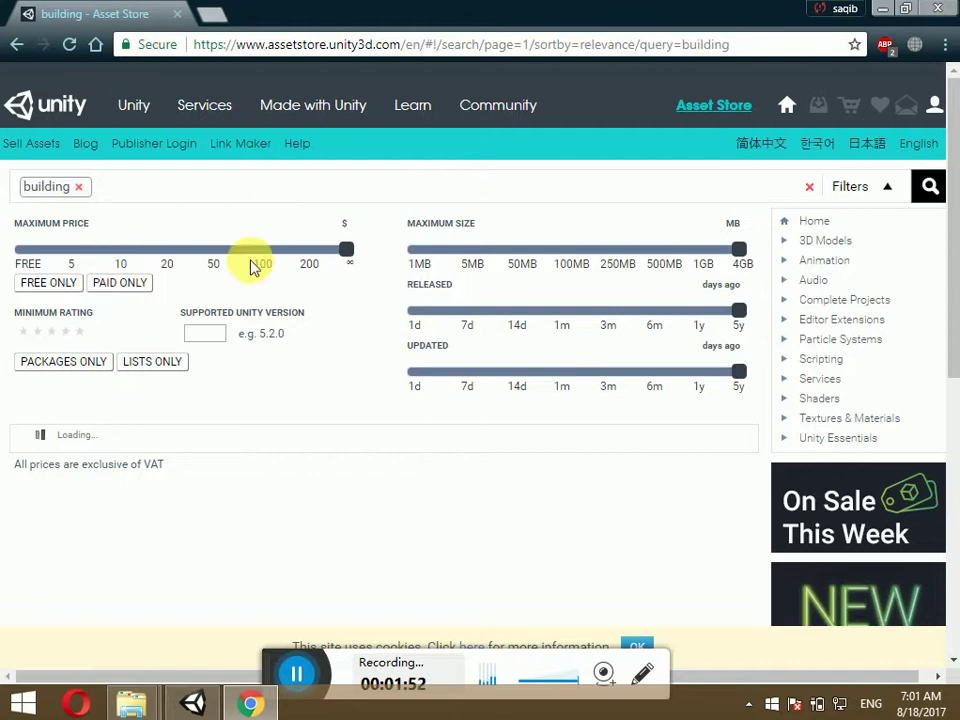
left_click(58, 285)
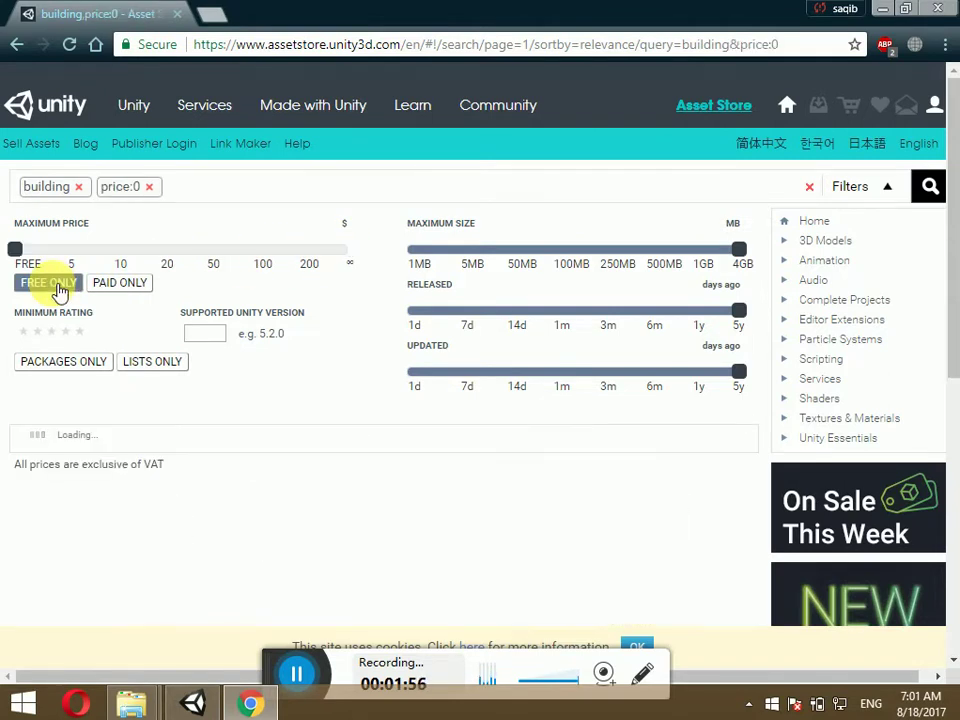
scroll(367, 425, "down", 3)
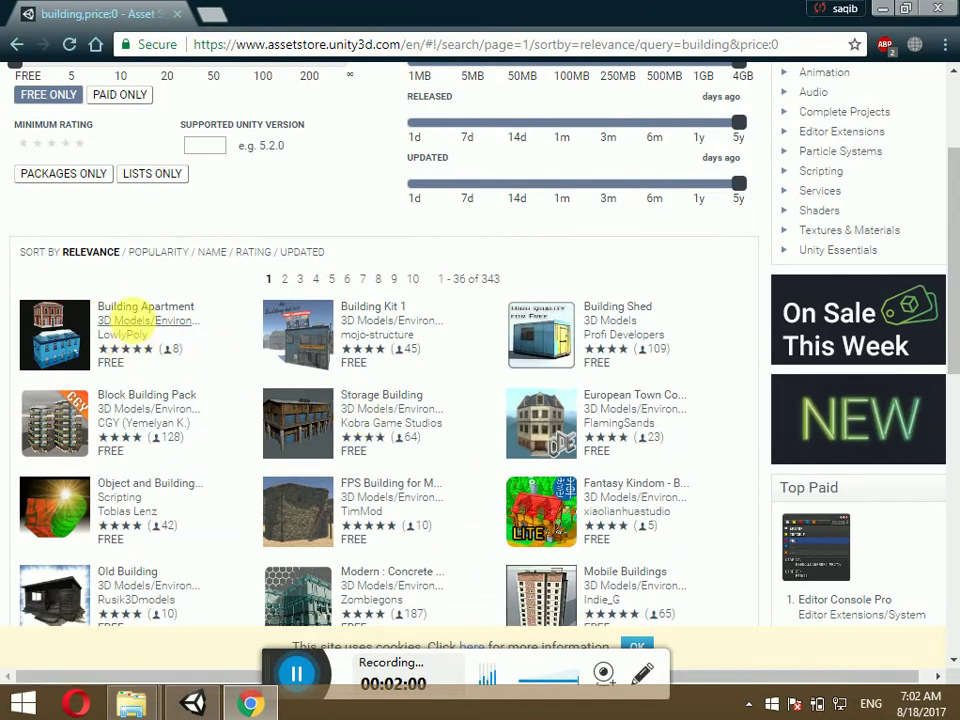
scroll(296, 375, "down", 2)
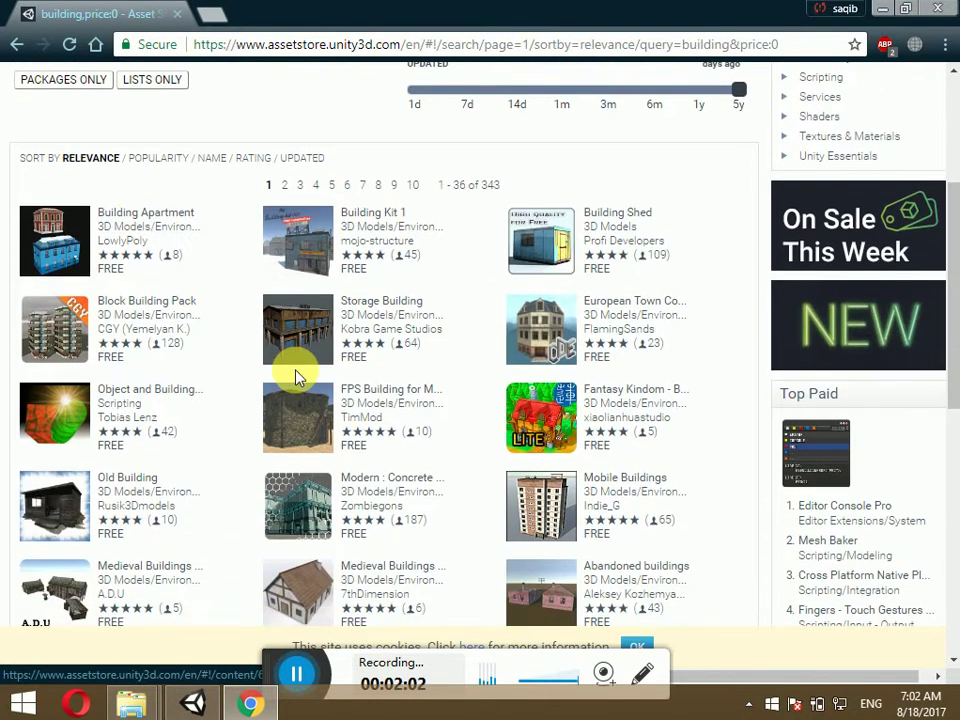
scroll(296, 376, "down", 2)
scroll(296, 375, "down", 2)
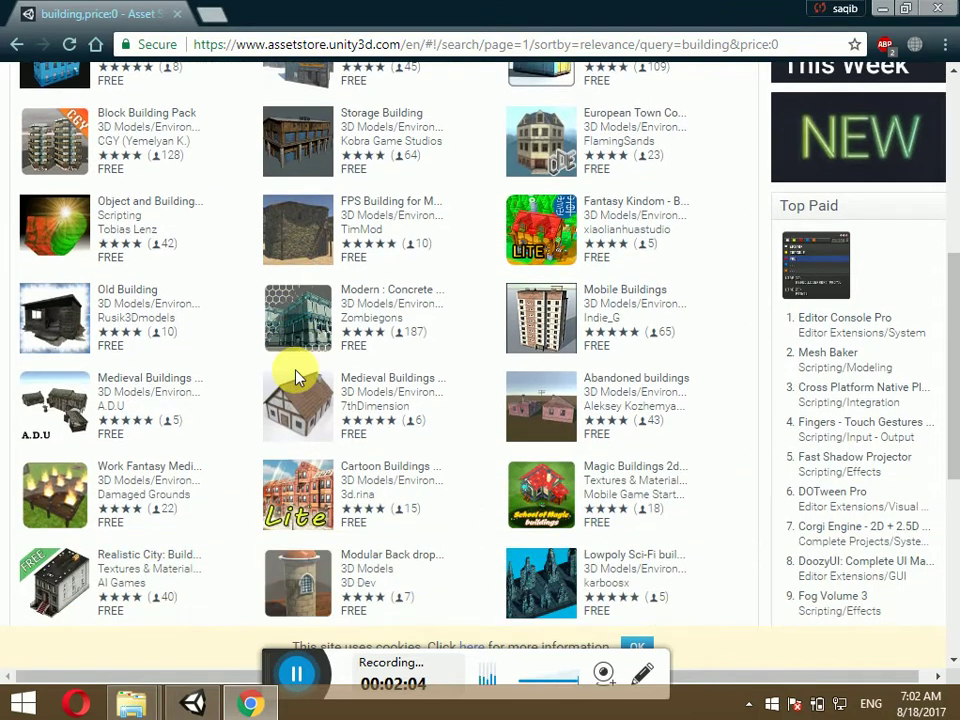
scroll(296, 376, "down", 2)
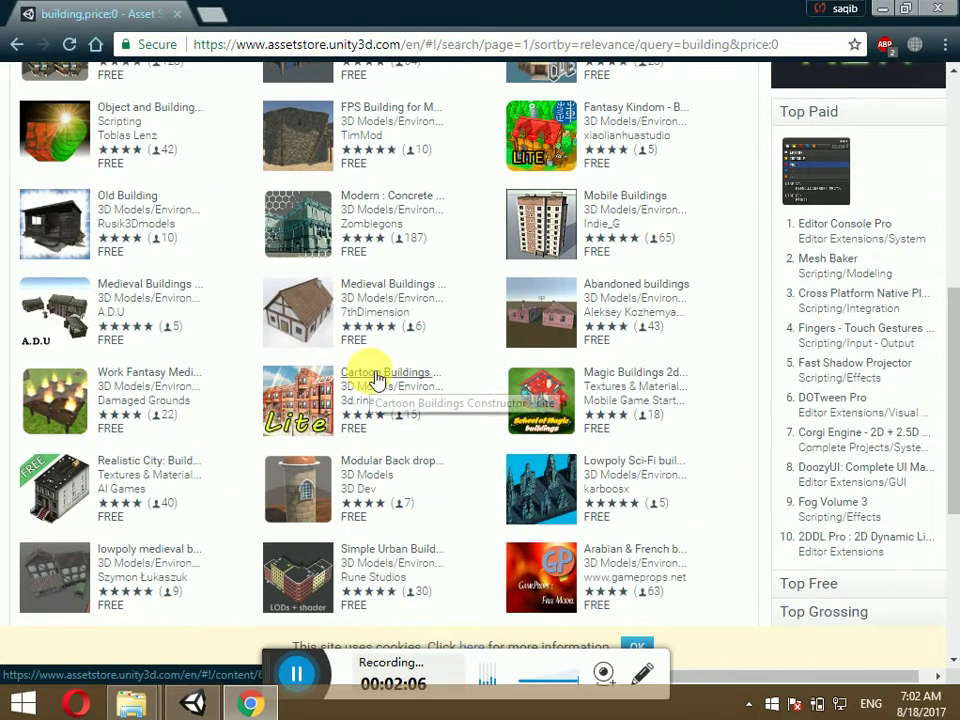
scroll(376, 380, "down", 4)
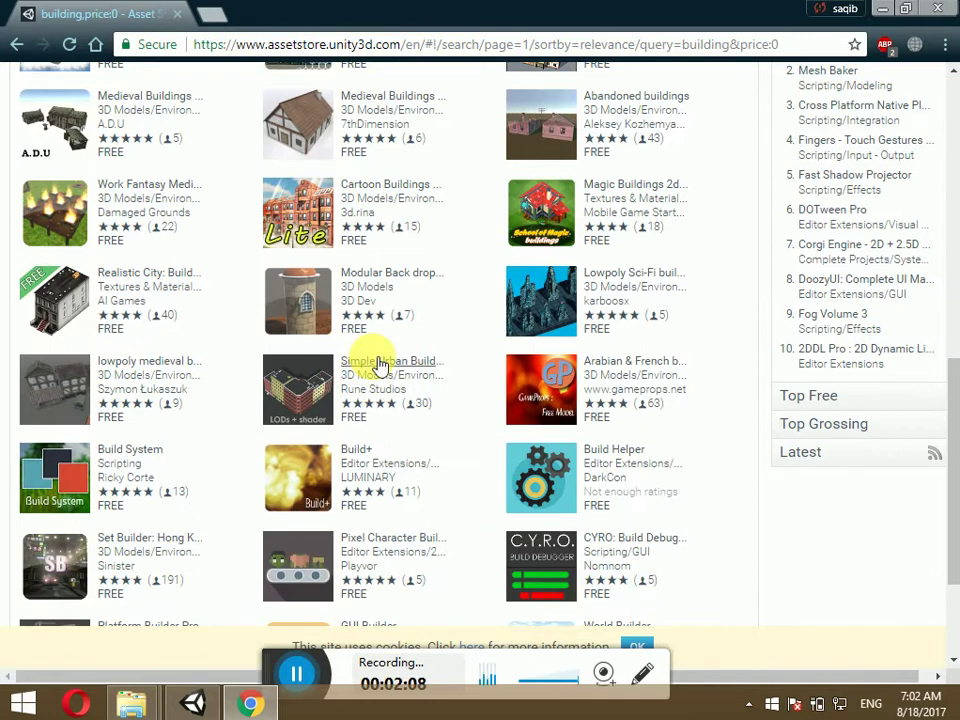
- Open Simple Urban Buildings Pack 1 and click through two of its preview images
left_click(377, 364)
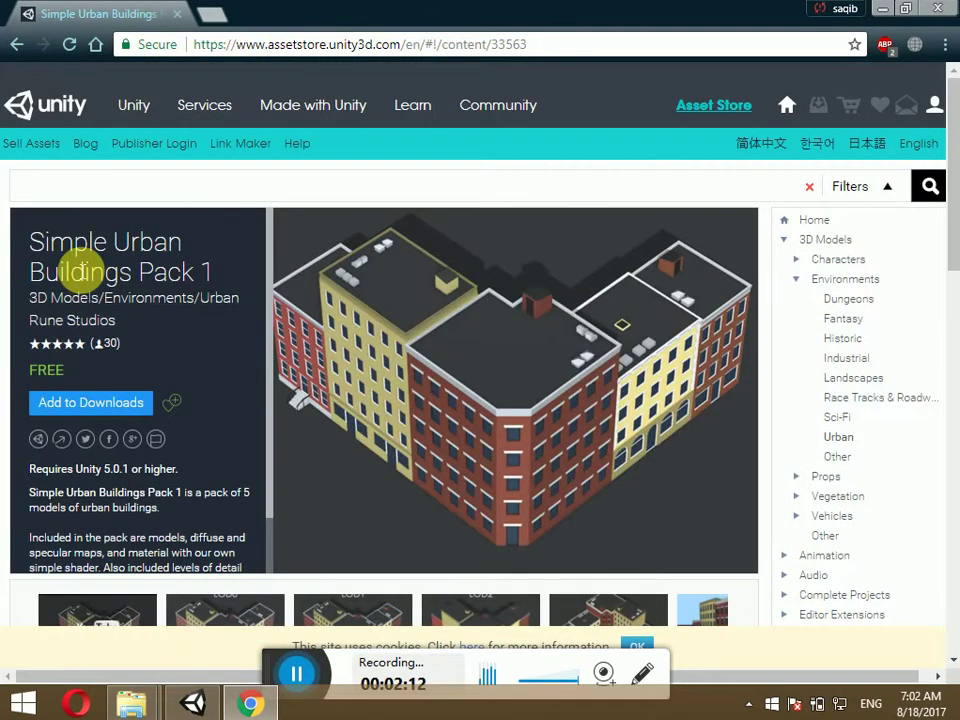
scroll(439, 364, "down", 3)
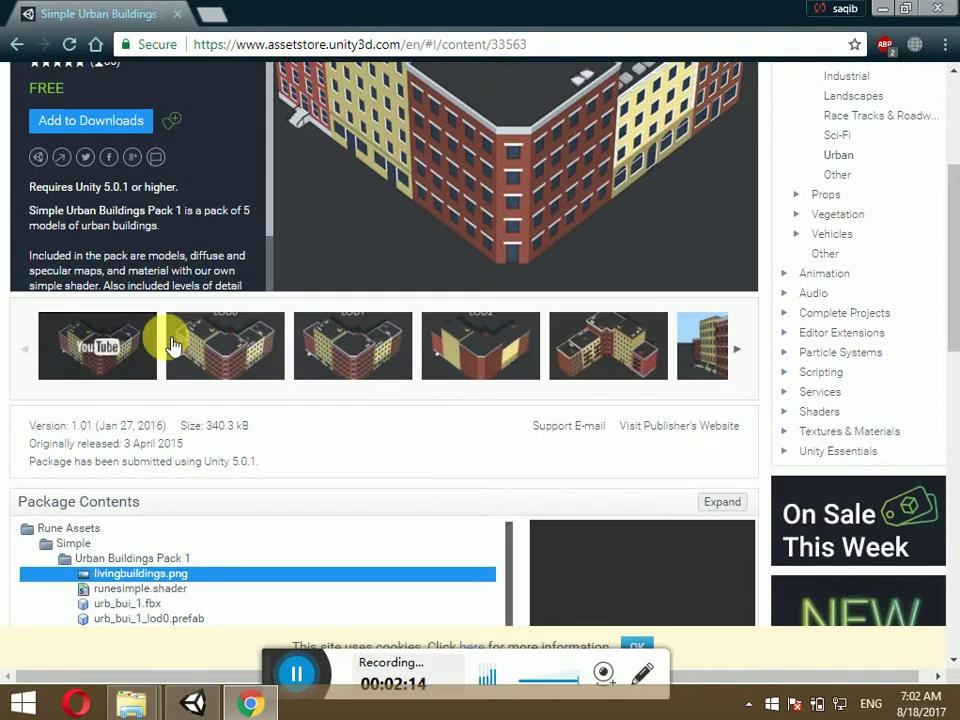
left_click(738, 348)
left_click(435, 364)
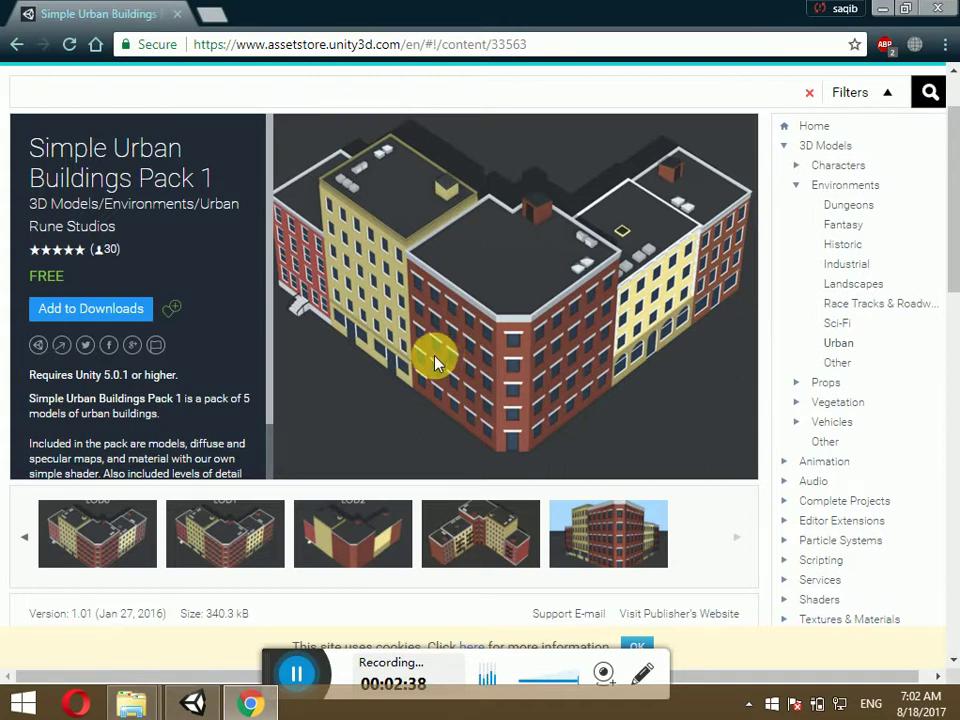
- Filter the store to 3D Models > Environments > Urban with FREE ONLY enabled
scroll(197, 373, "up", 2)
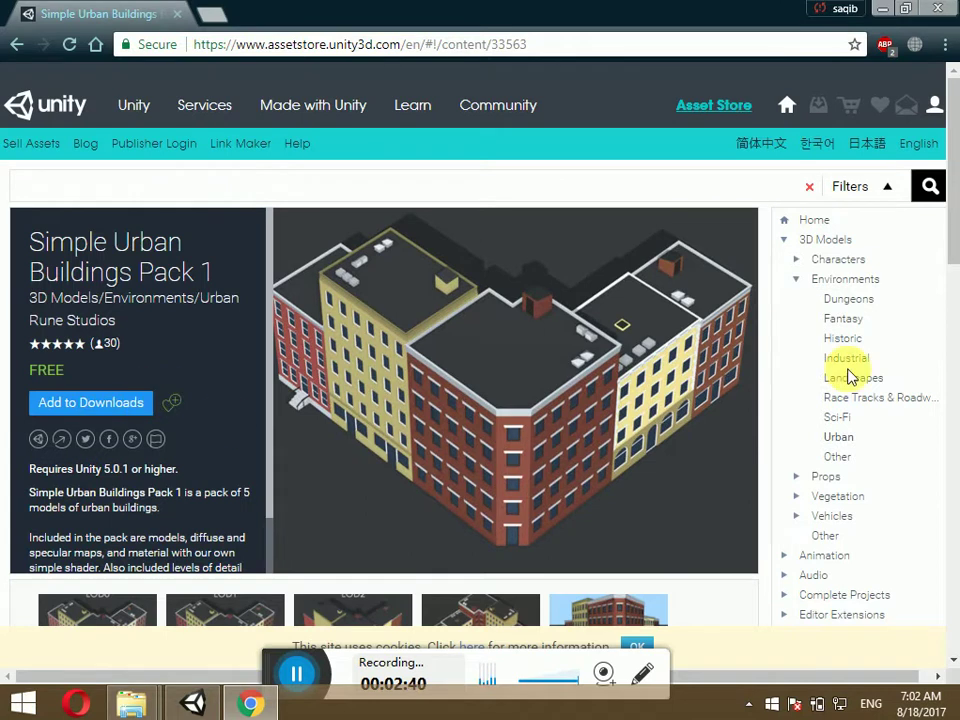
left_click(805, 283)
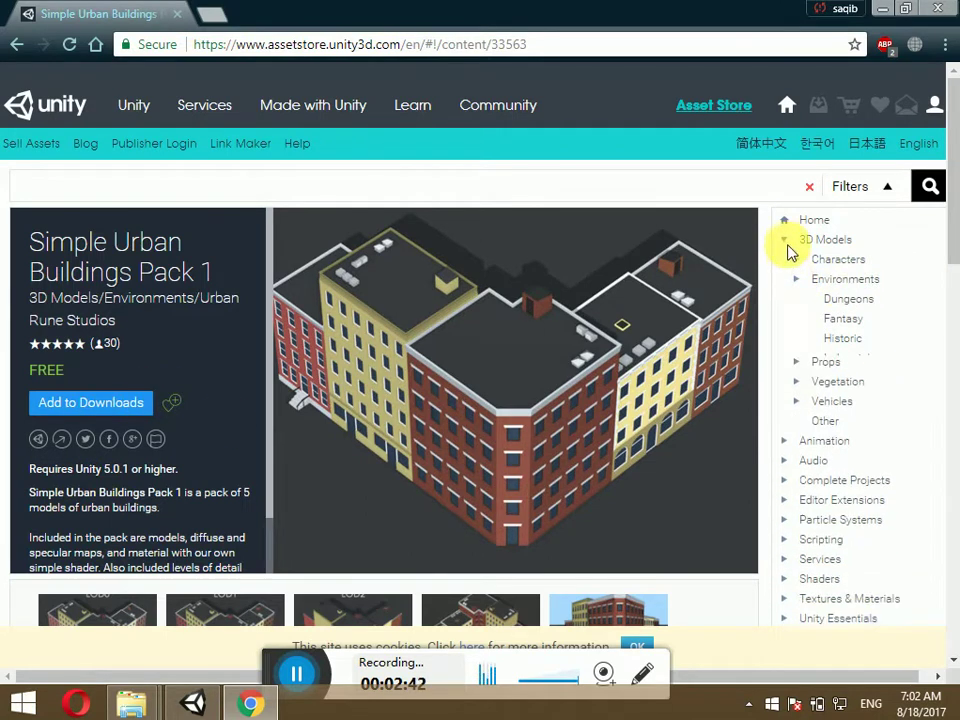
left_click(828, 242)
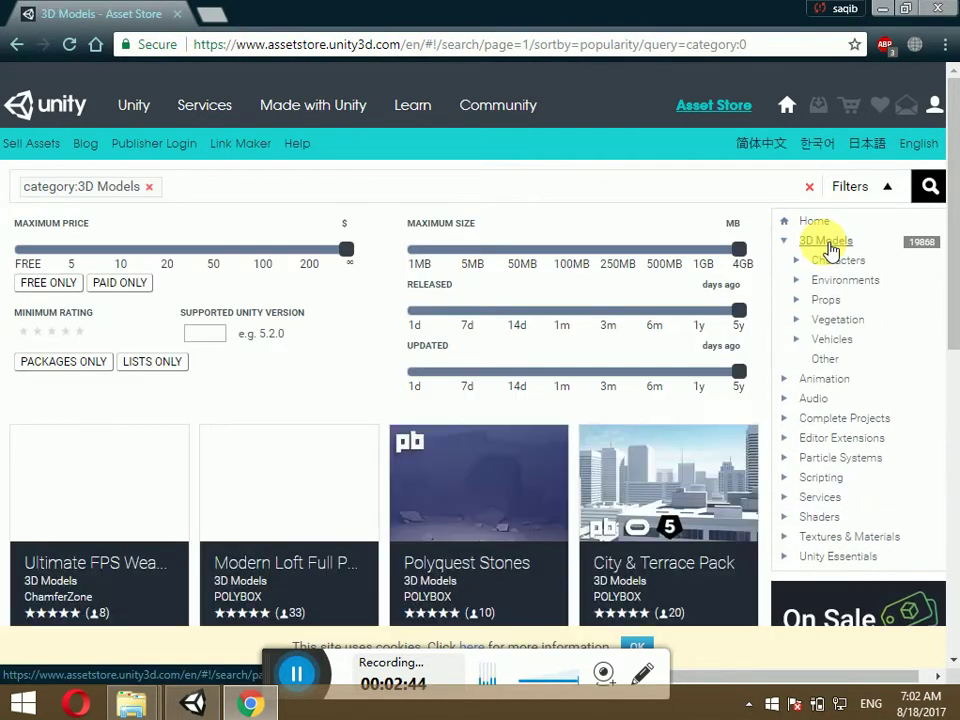
left_click(845, 281)
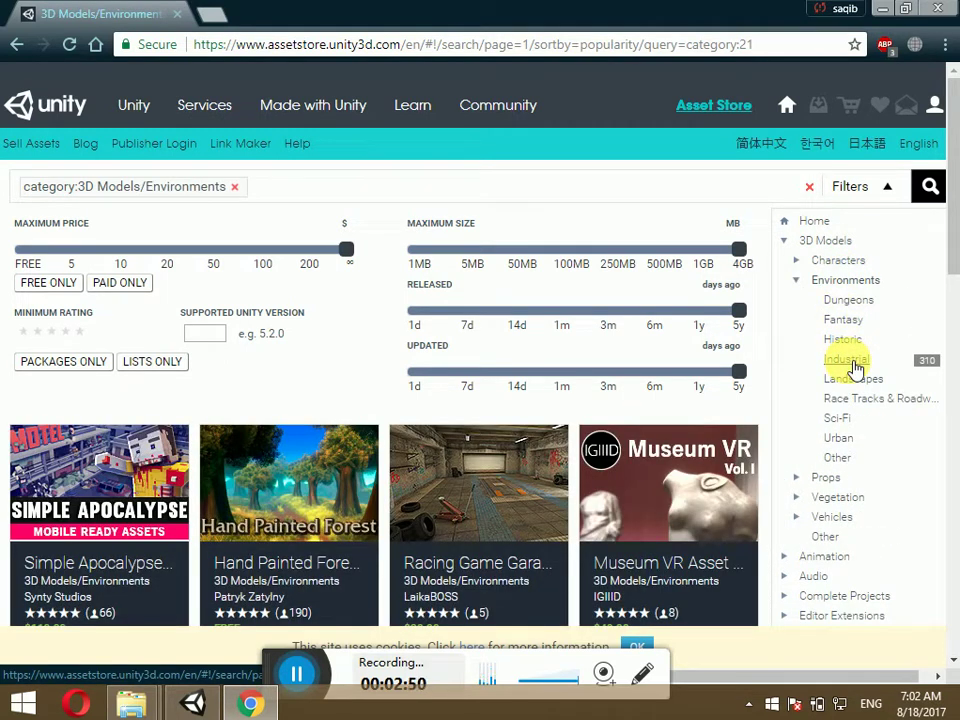
left_click(840, 440)
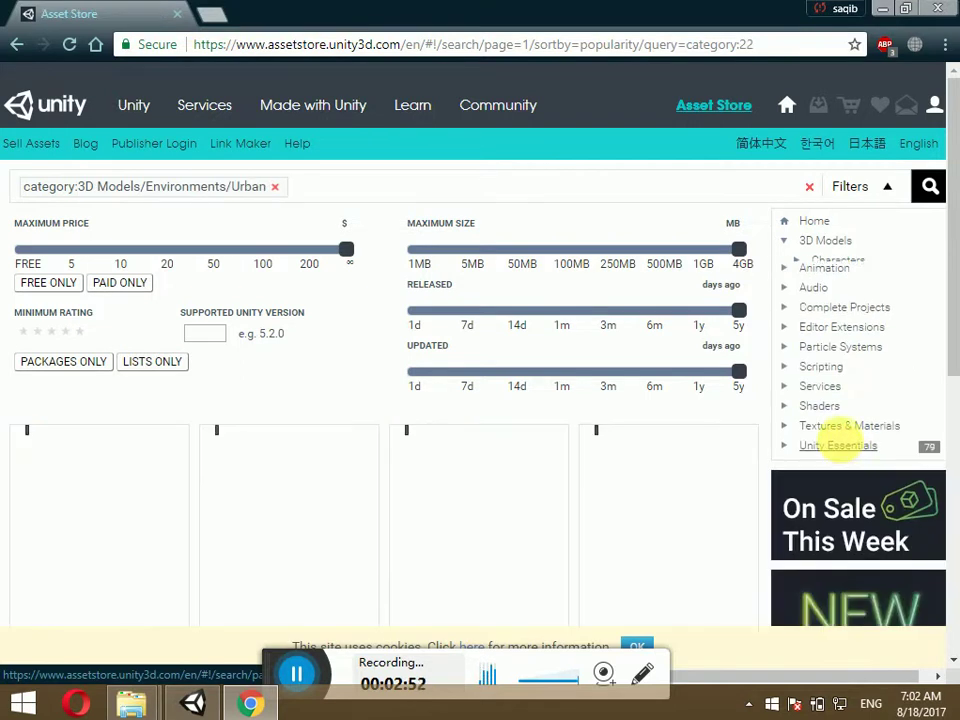
scroll(325, 410, "down", 3)
scroll(330, 405, "down", 1)
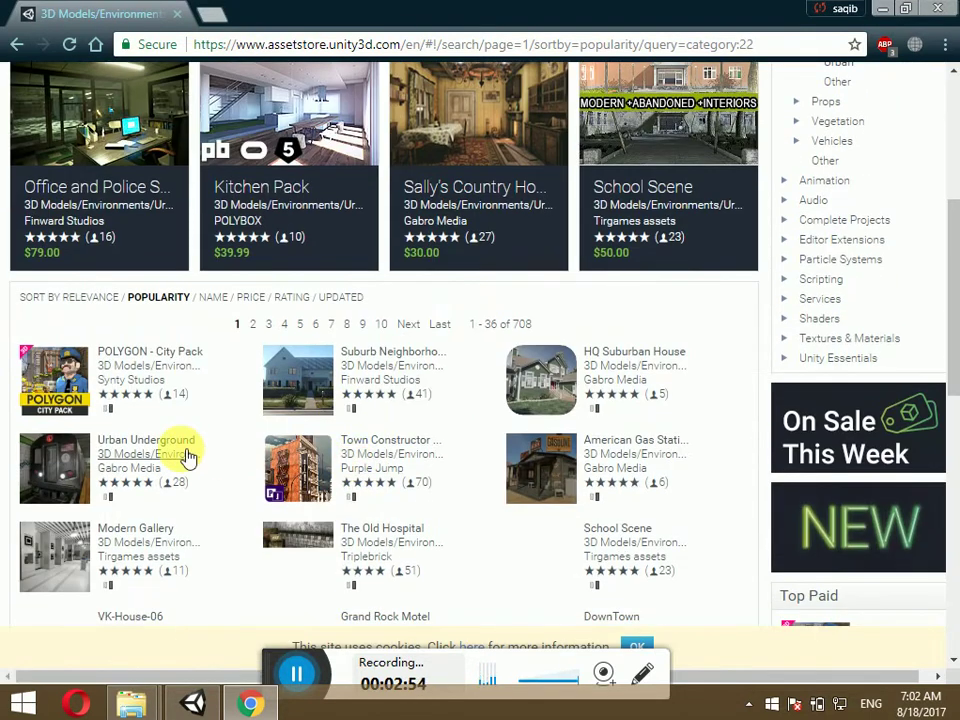
scroll(300, 380, "up", 4)
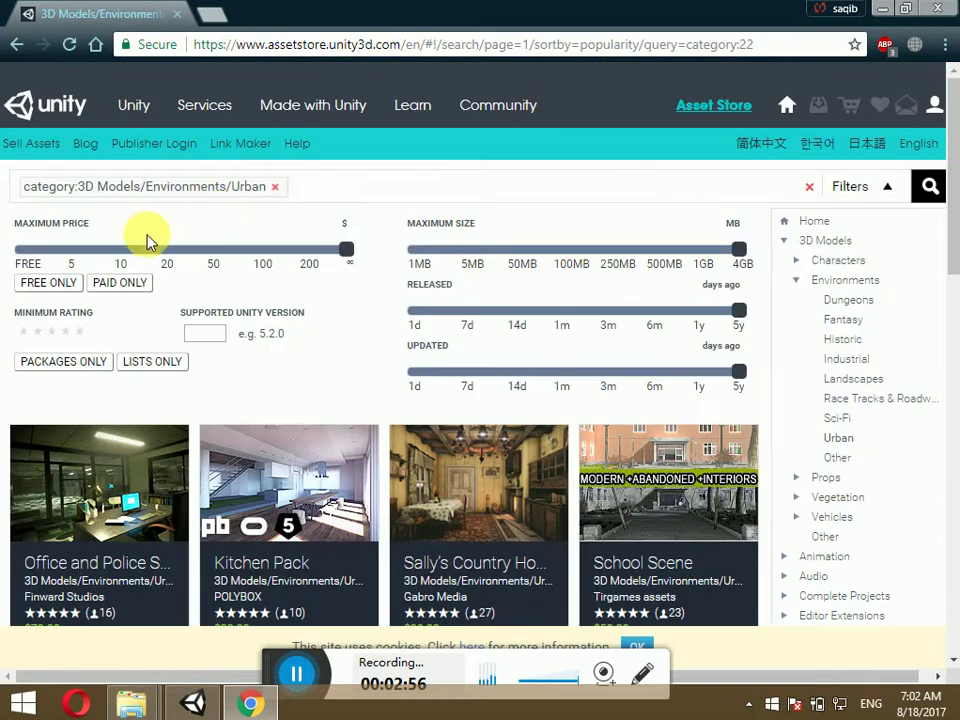
left_click(48, 282)
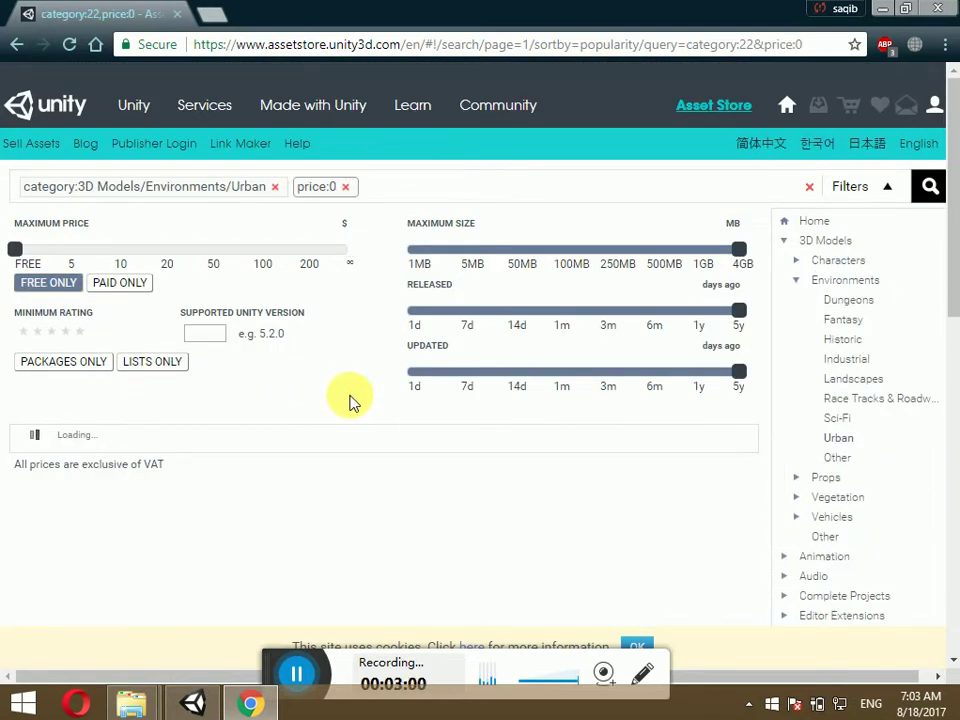
- Preview the Stylized Simple Cartoon City page, then return to the free Urban results
scroll(351, 399, "down", 3)
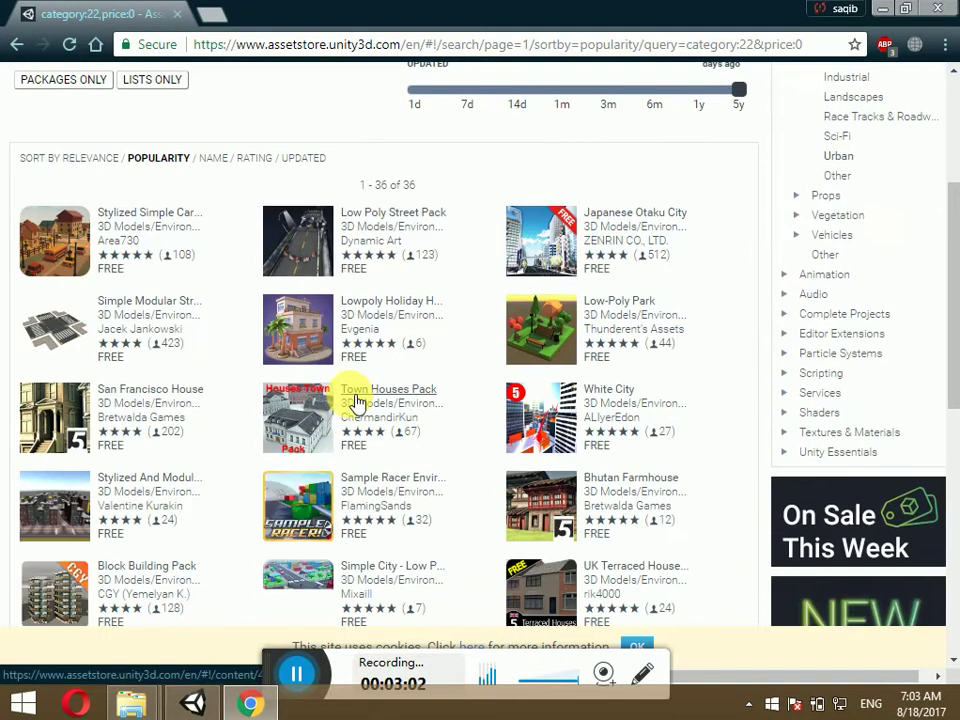
left_click(132, 220)
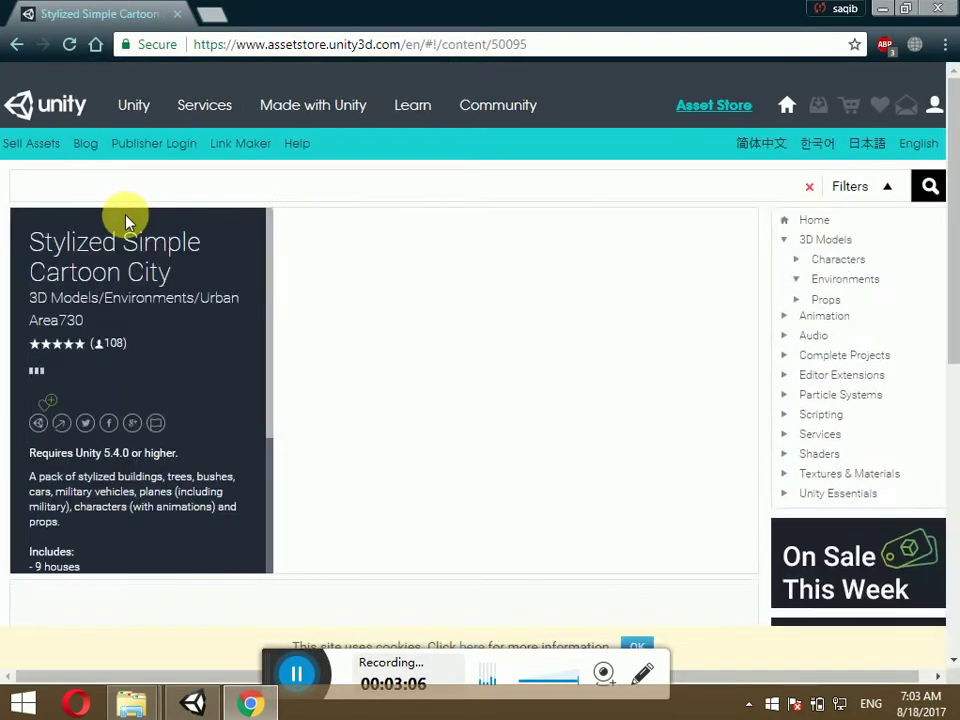
scroll(242, 326, "down", 1)
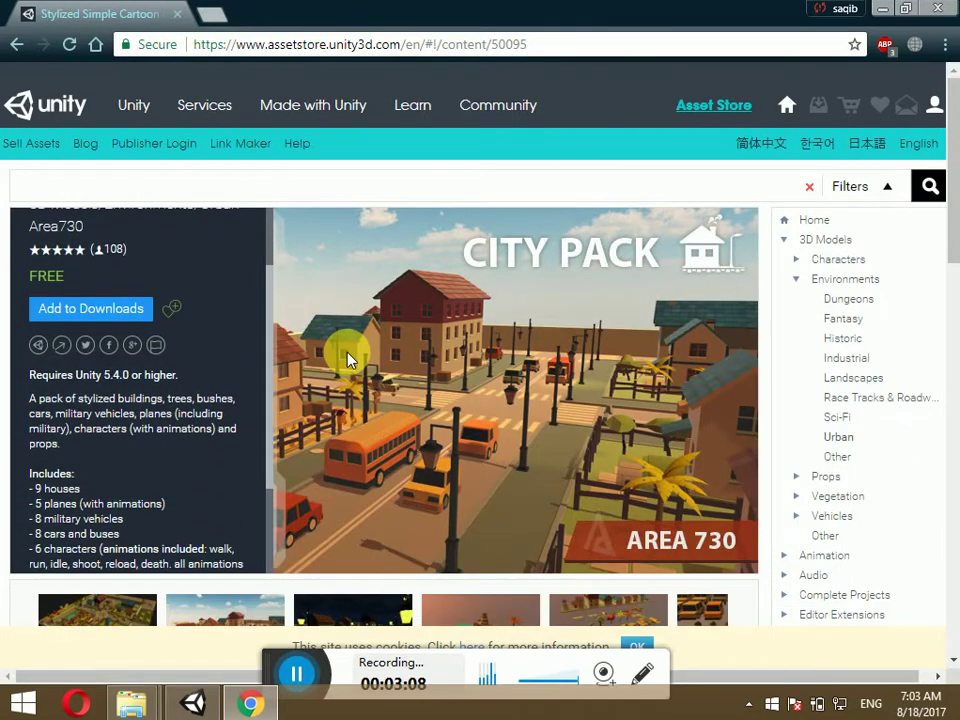
left_click(17, 44)
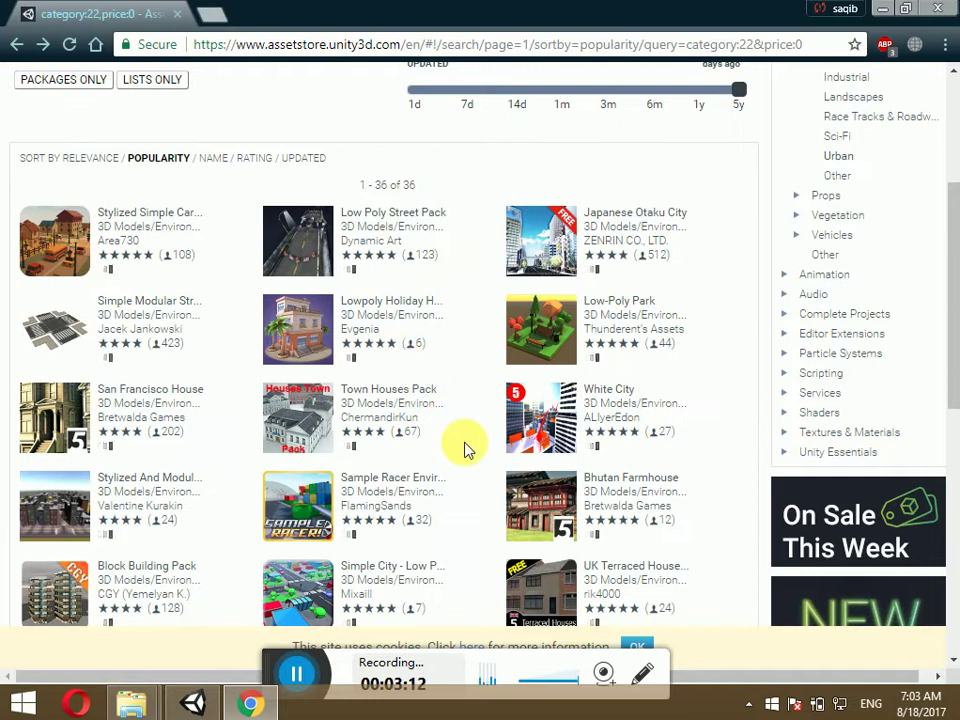
- Browse the Stylized And Modular City gallery images, then go back to the results
scroll(465, 450, "down", 1)
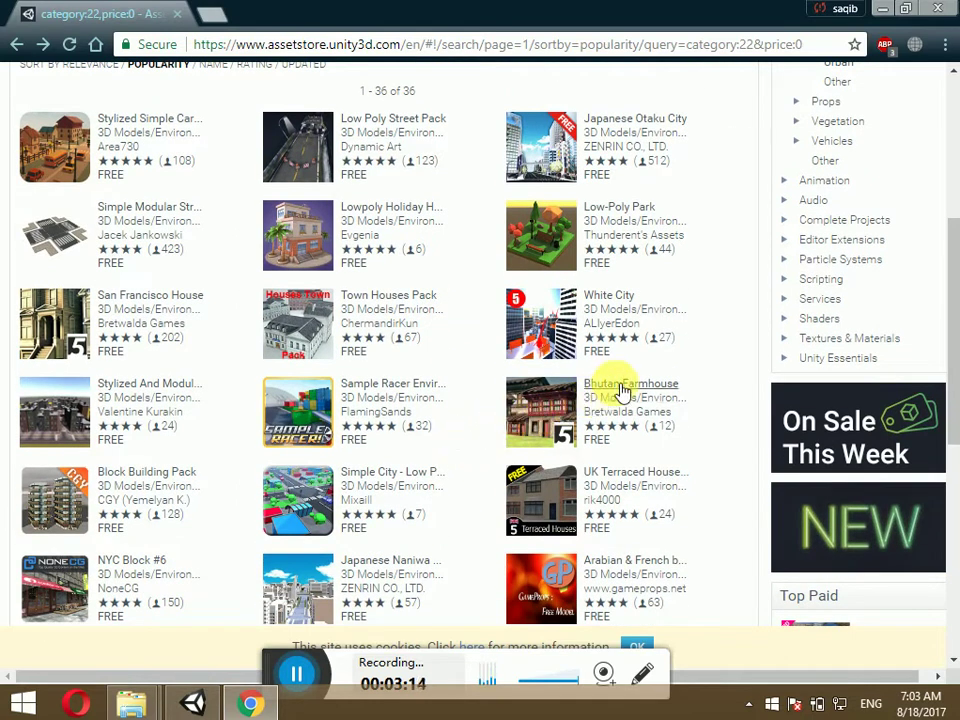
left_click(171, 383)
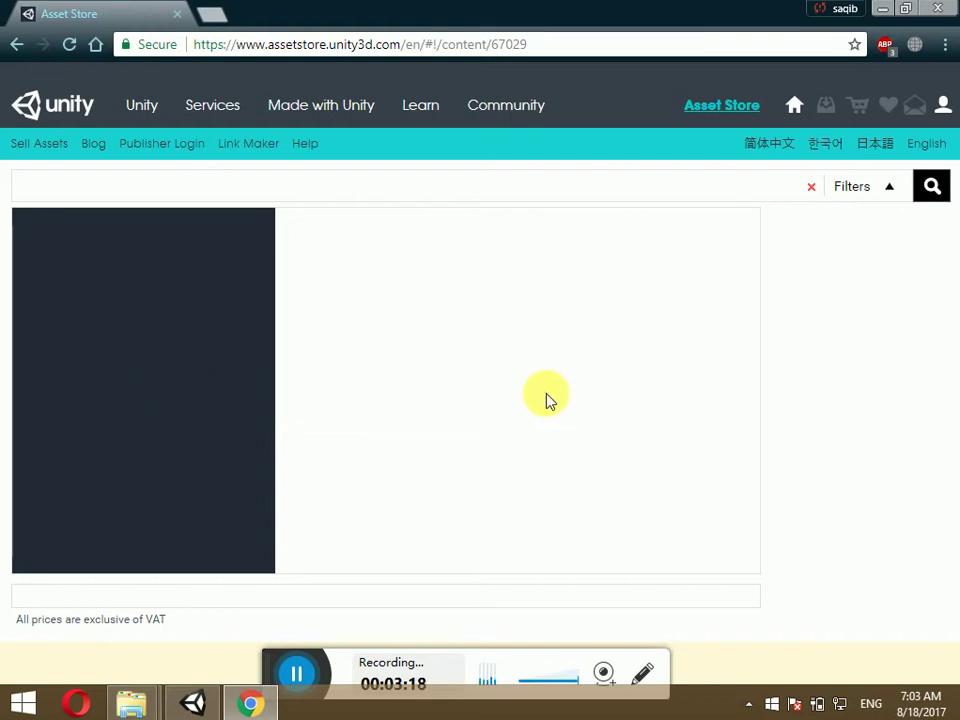
scroll(551, 399, "down", 1)
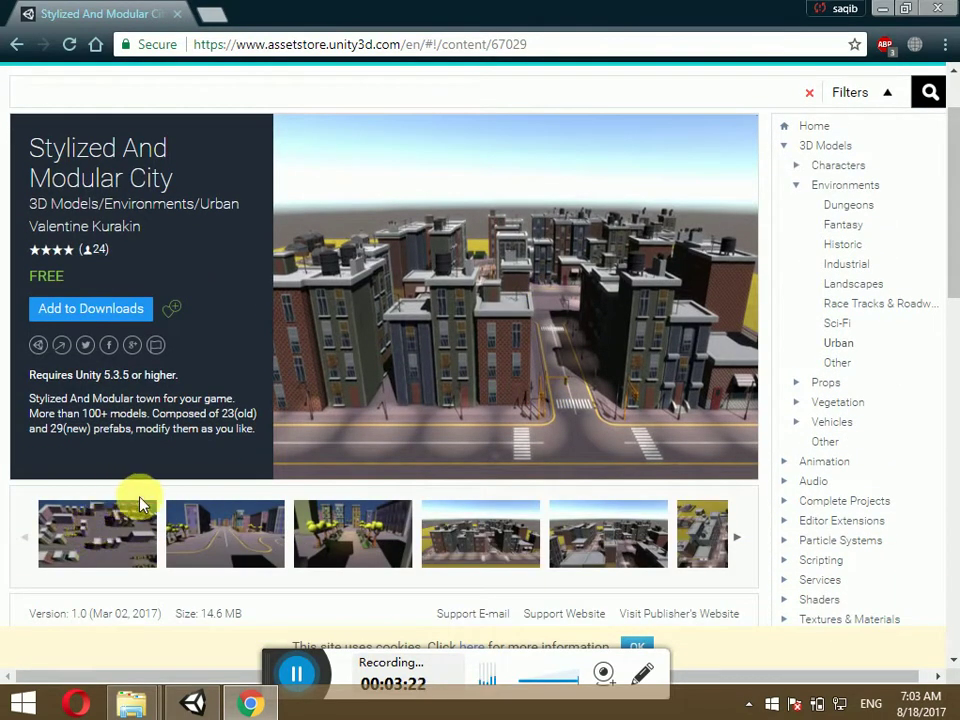
left_click(134, 556)
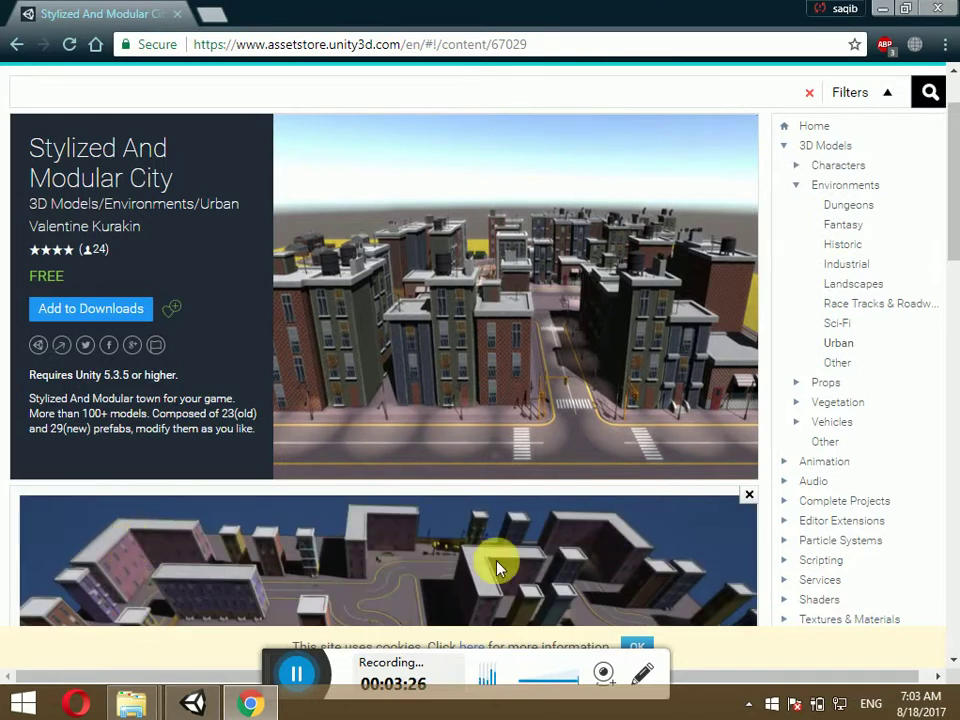
scroll(673, 460, "down", 1)
scroll(673, 460, "down", 2)
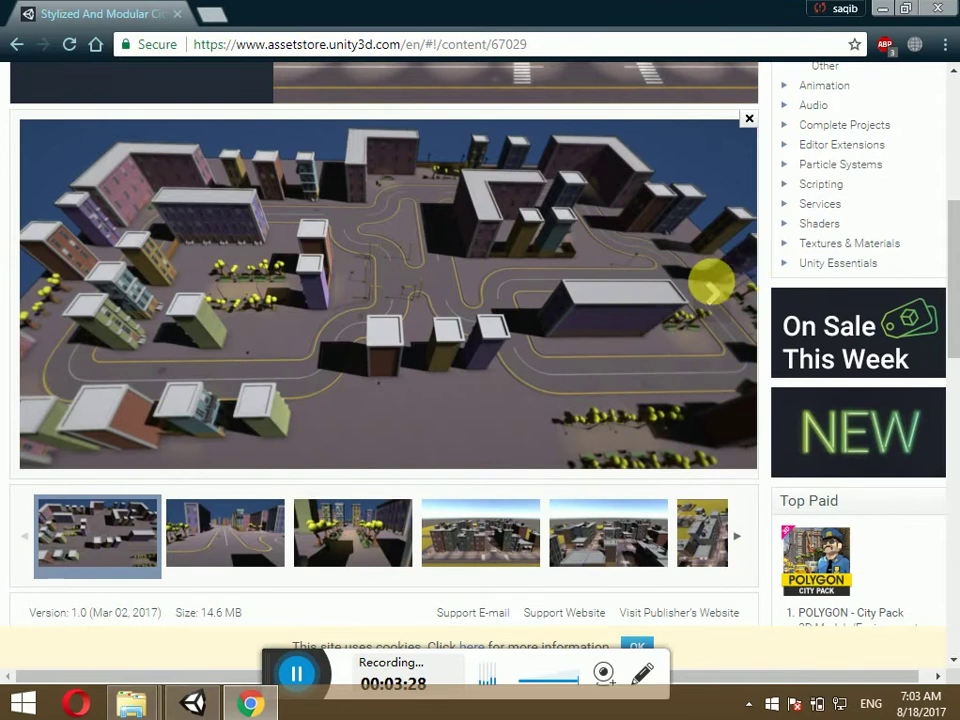
left_click(716, 294)
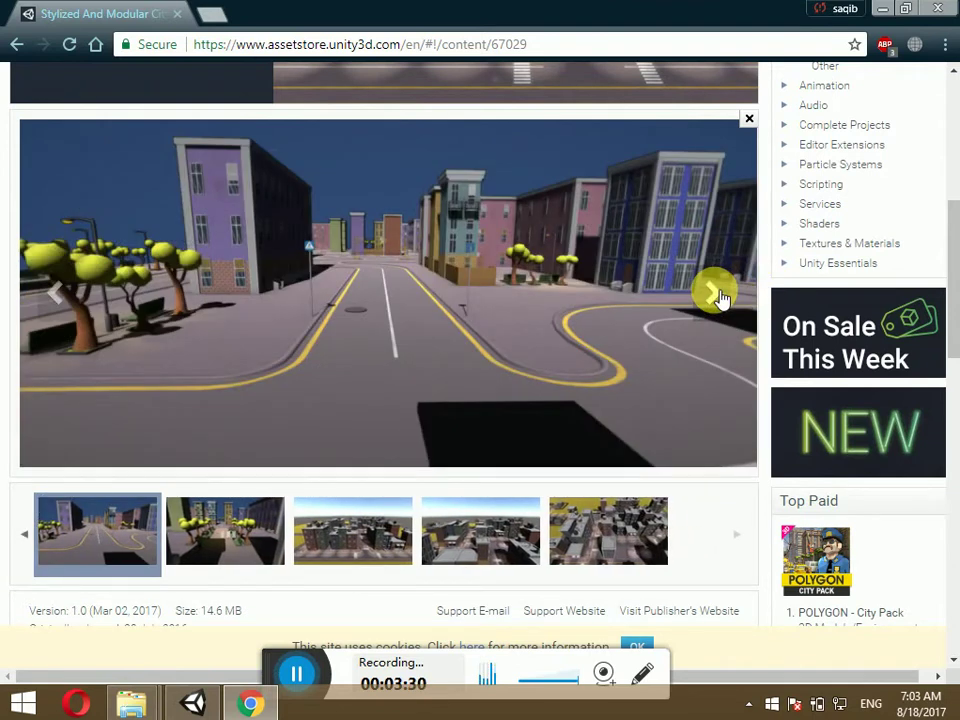
left_click(716, 294)
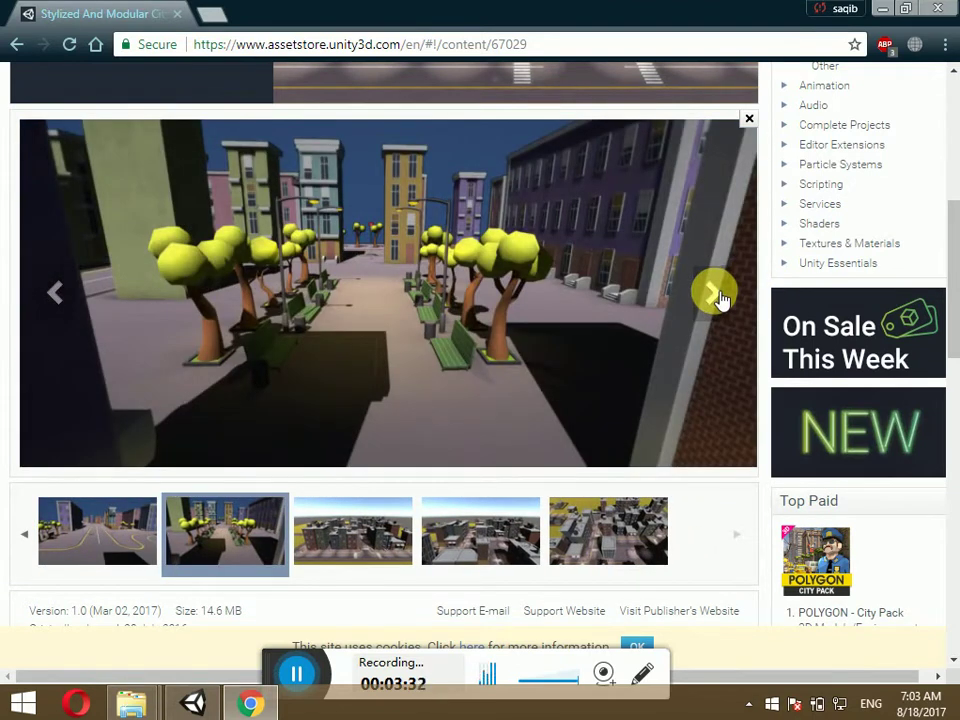
left_click(16, 44)
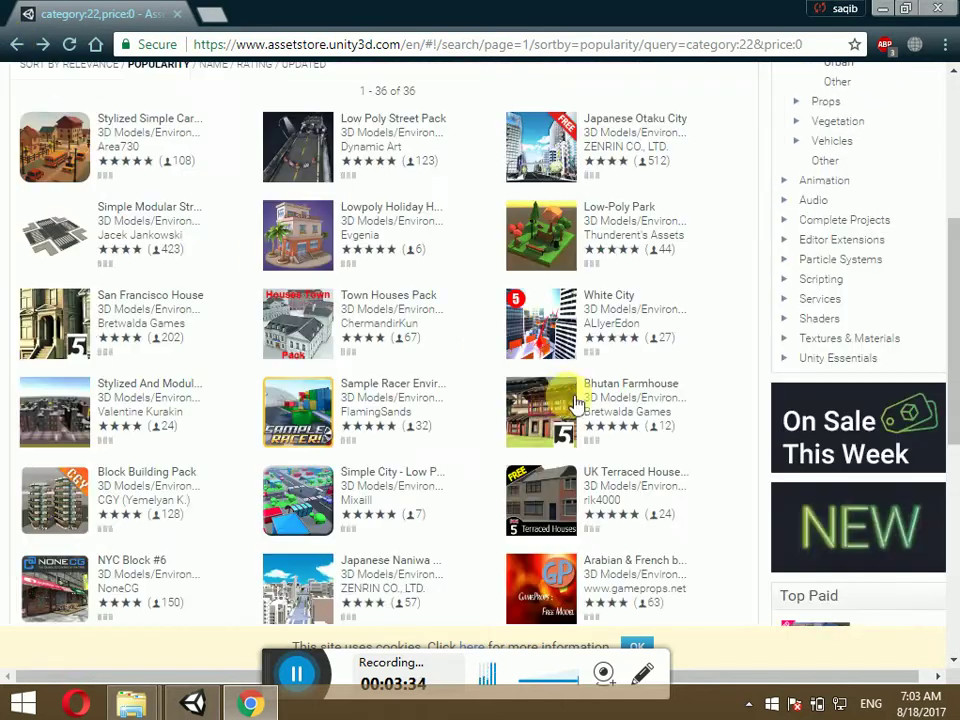
- Look over the Old Soviet Shop asset page, then return to the results
scroll(436, 478, "down", 1)
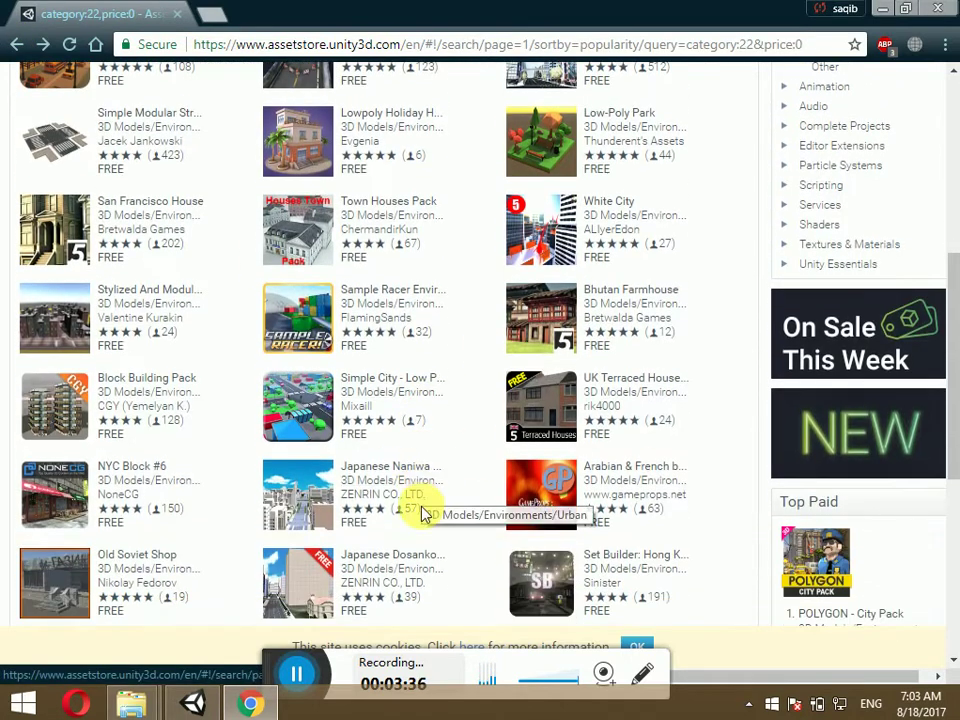
scroll(253, 523, "down", 1)
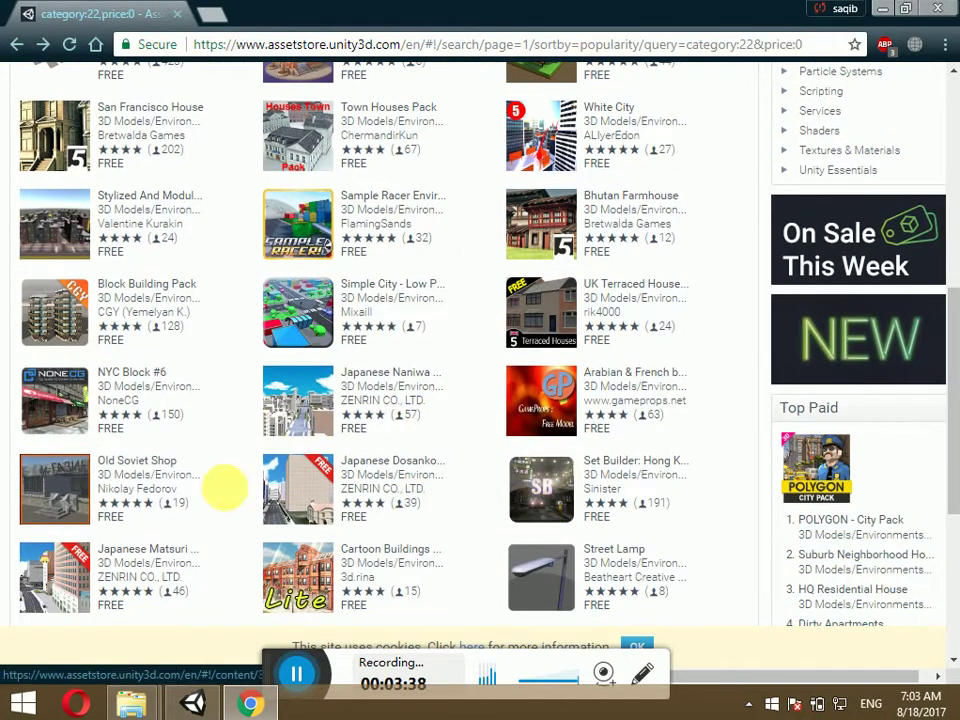
left_click(171, 462)
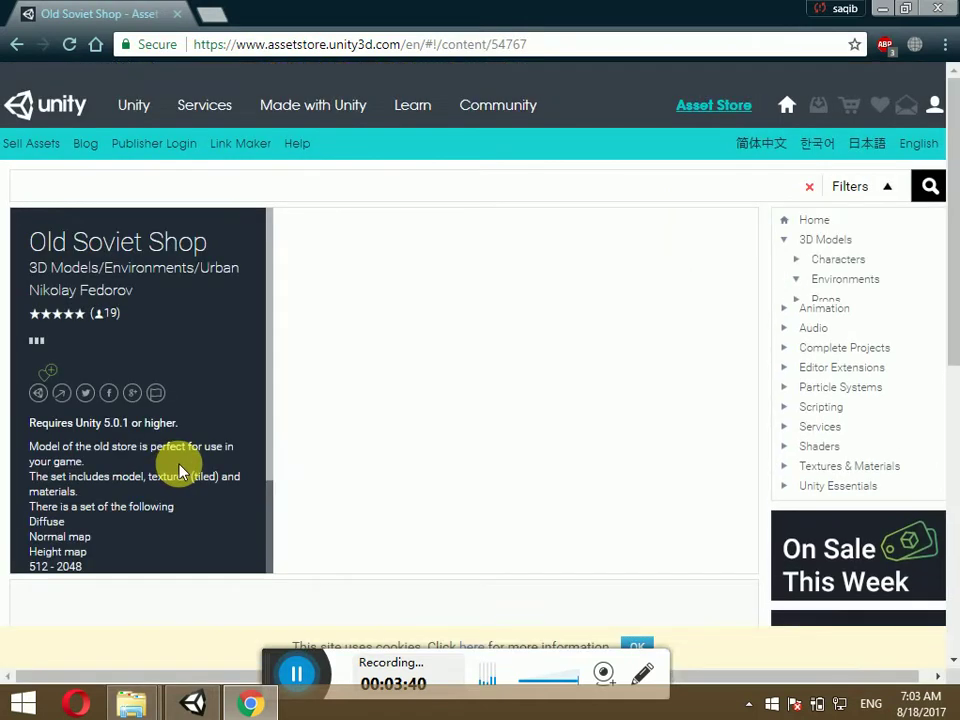
scroll(440, 410, "down", 3)
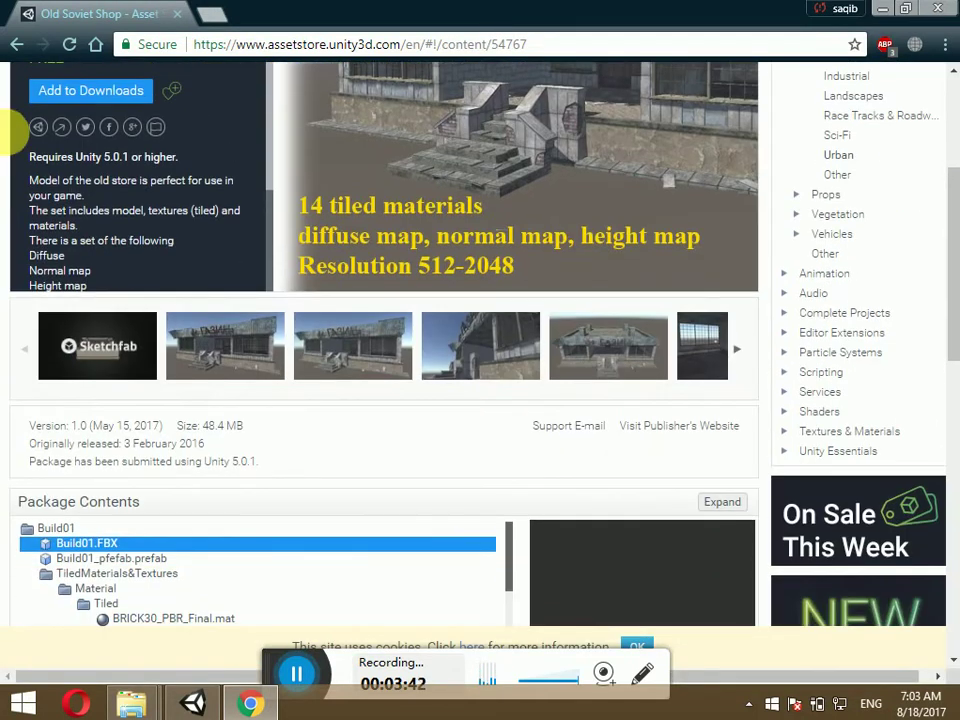
left_click(17, 44)
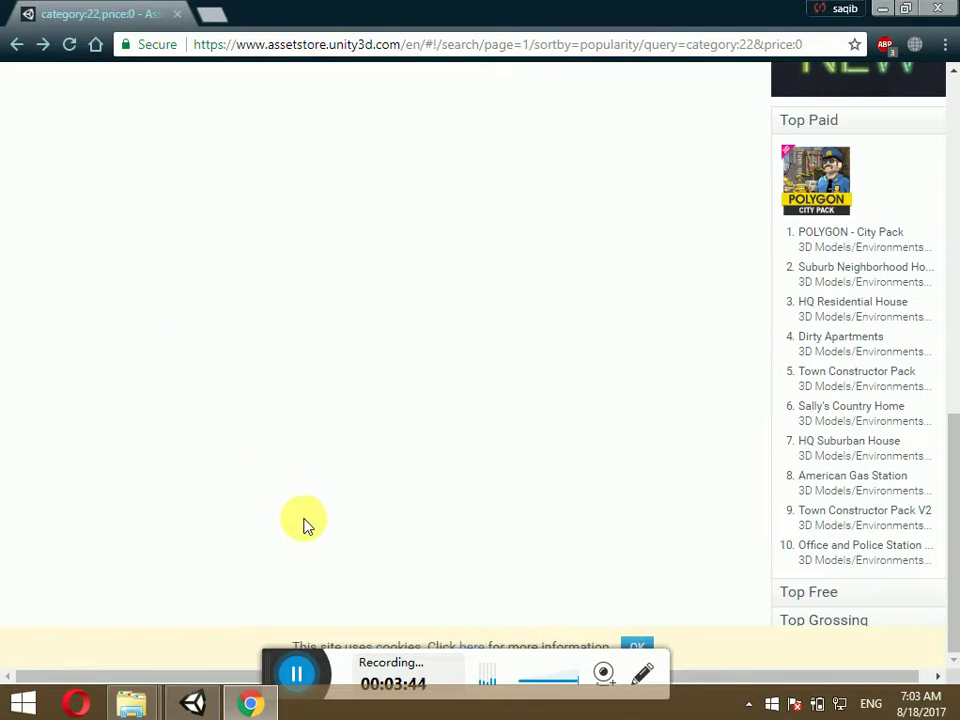
- Open the Japanese Matsuri City asset page and scroll through its details
scroll(305, 520, "down", 1)
scroll(310, 520, "up", 2)
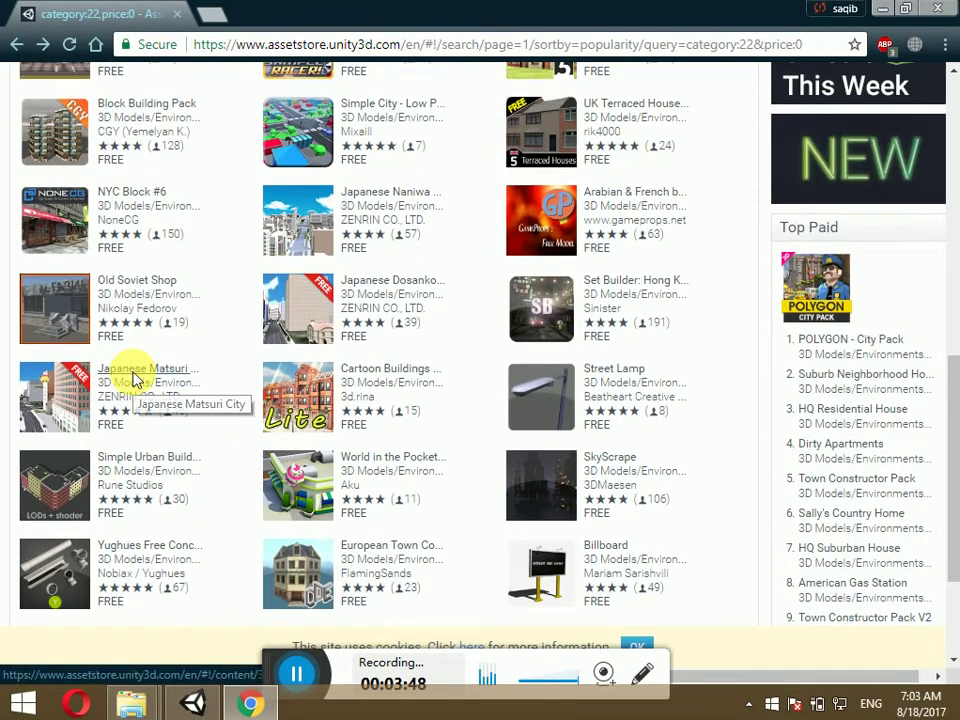
left_click(138, 378)
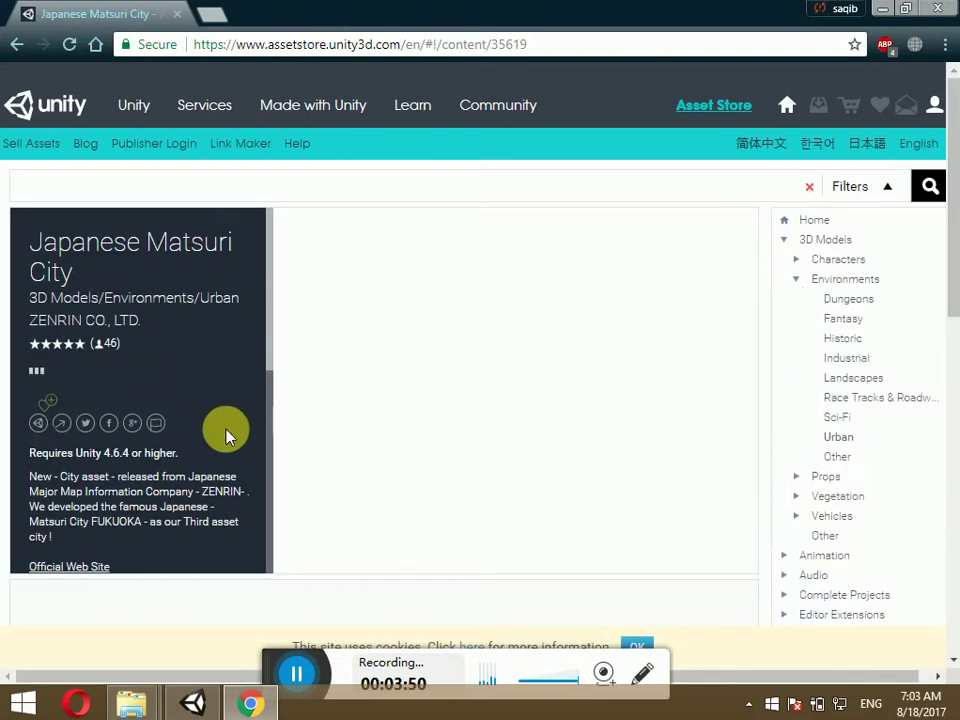
scroll(226, 435, "down", 5)
scroll(226, 435, "down", 2)
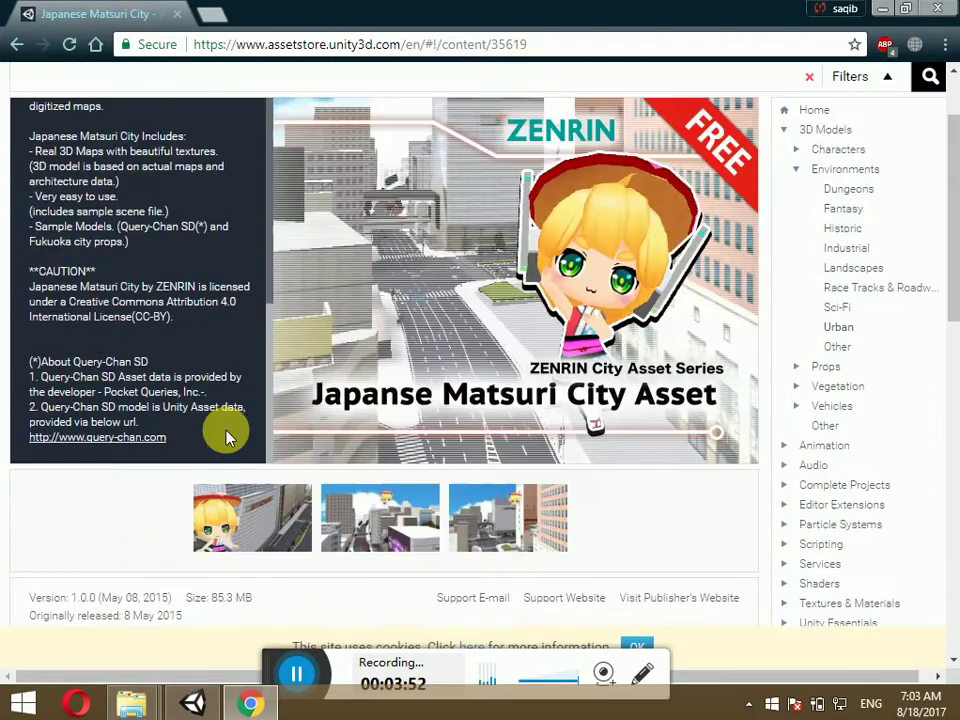
scroll(226, 435, "down", 3)
scroll(378, 490, "up", 1)
scroll(381, 489, "up", 2)
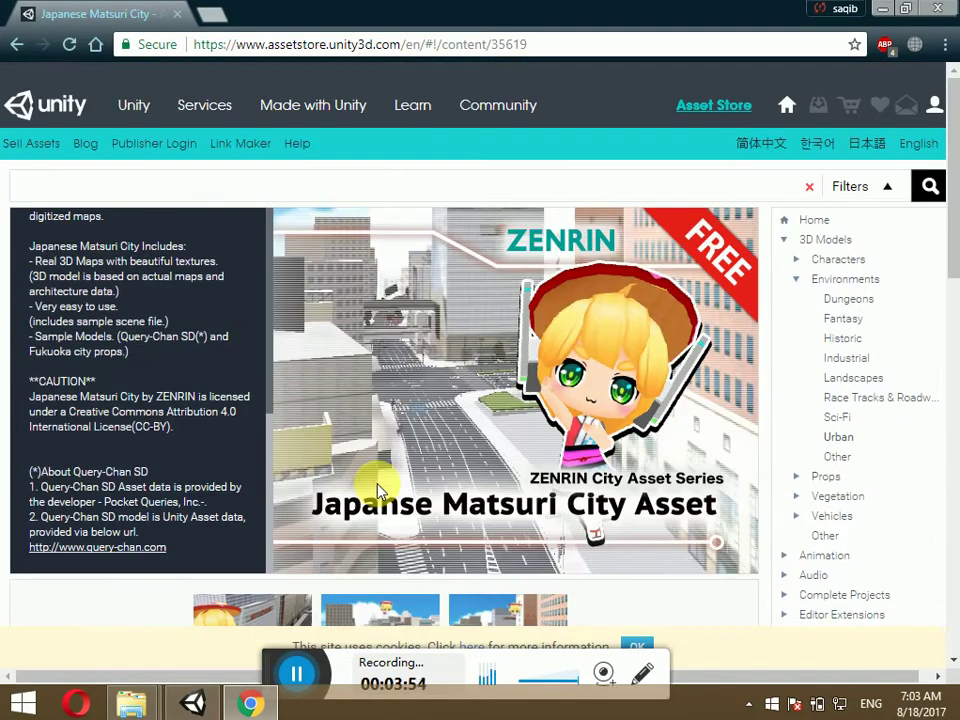
scroll(381, 489, "down", 2)
scroll(330, 440, "down", 1)
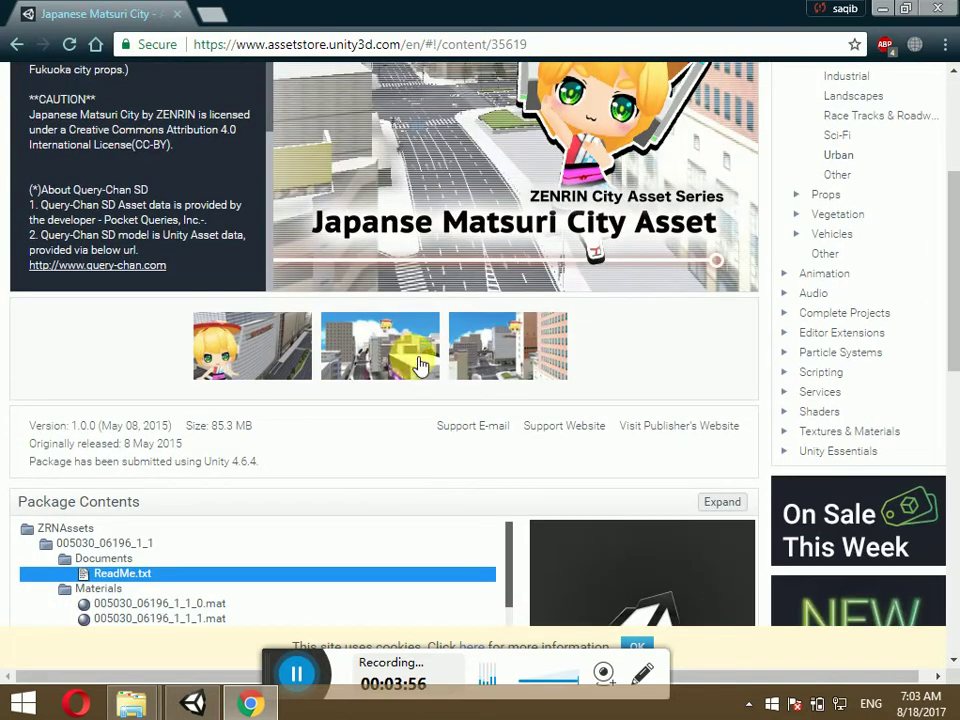
scroll(405, 340, "up", 3)
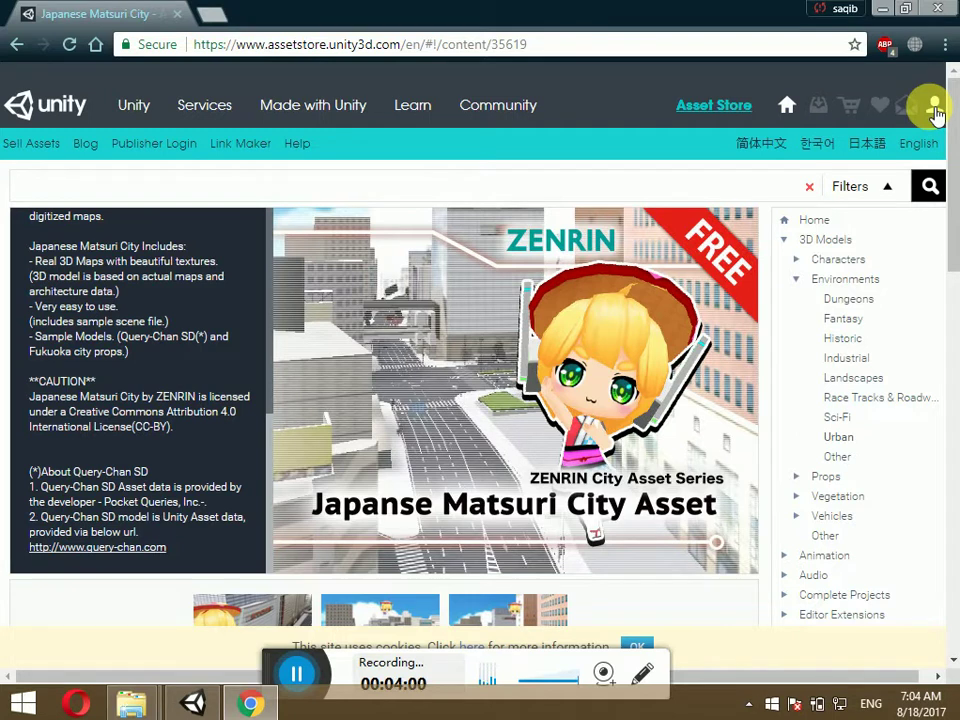
- Log in via the account menu, entering the Unity ID e-mail and password
left_click(935, 107)
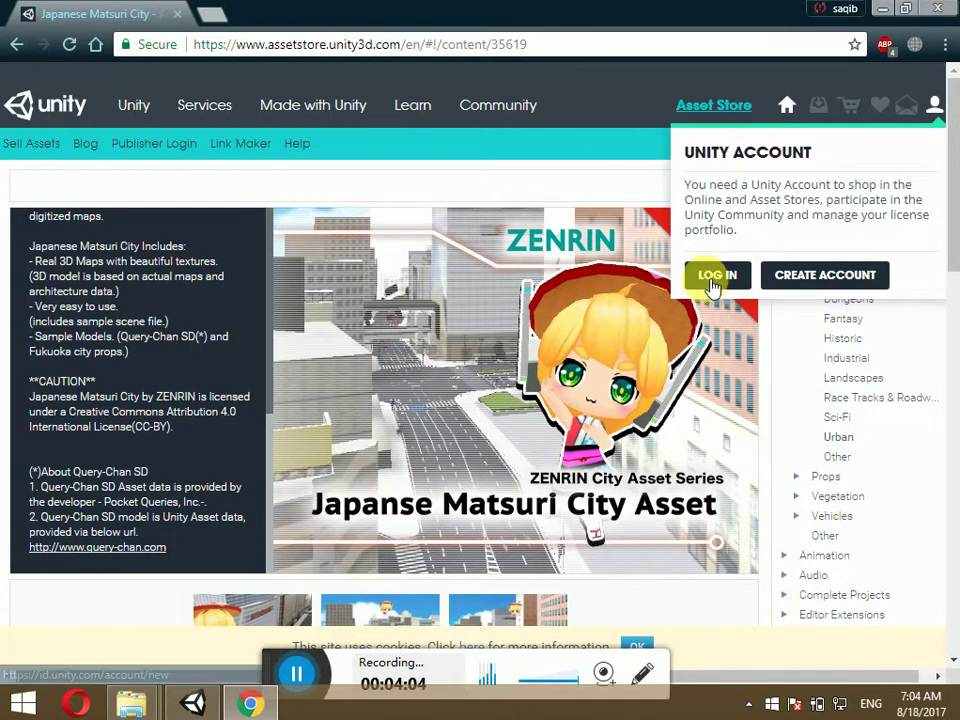
left_click(718, 275)
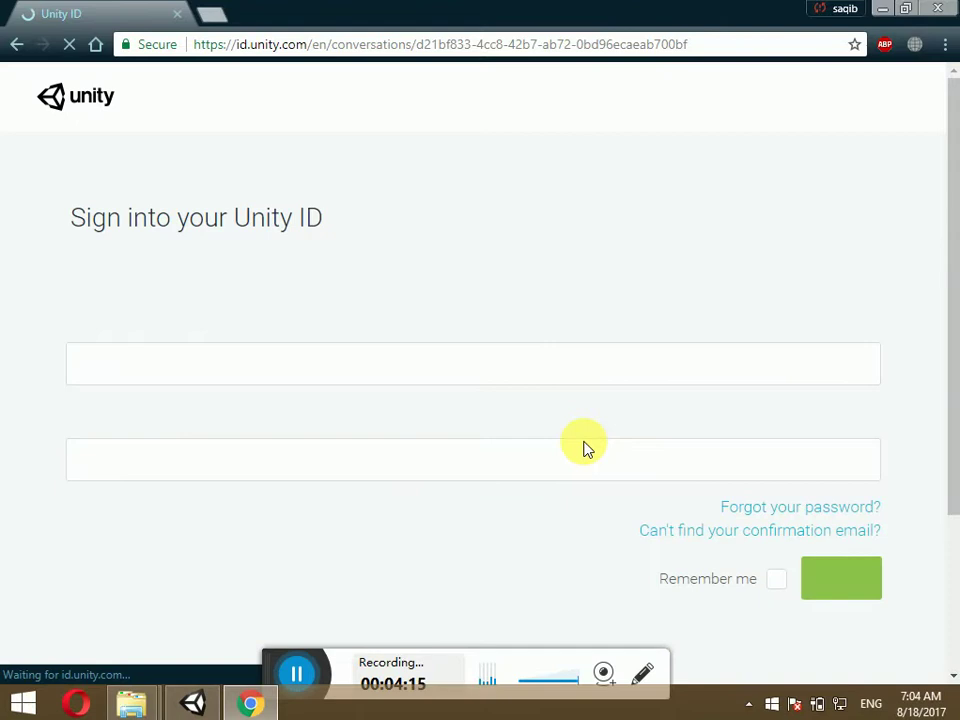
left_click(242, 368)
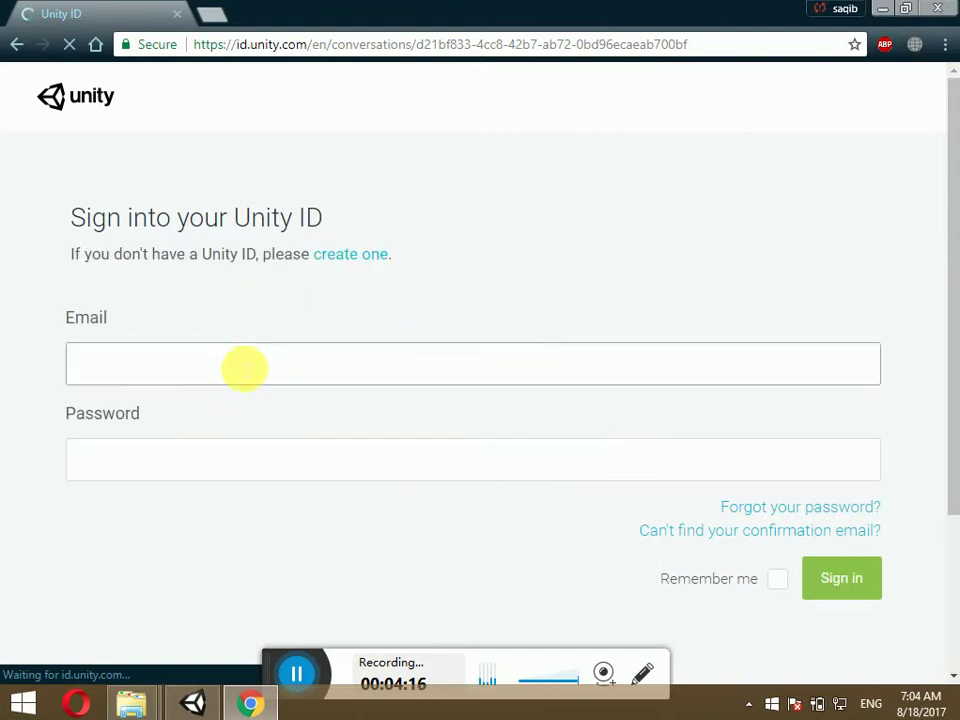
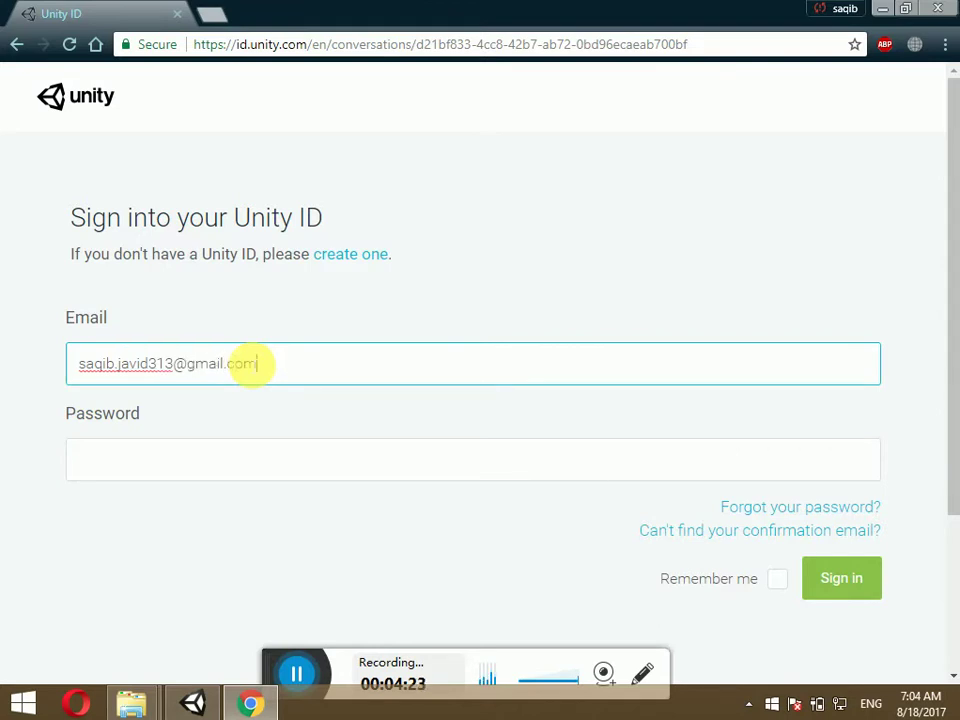
key("Tab")
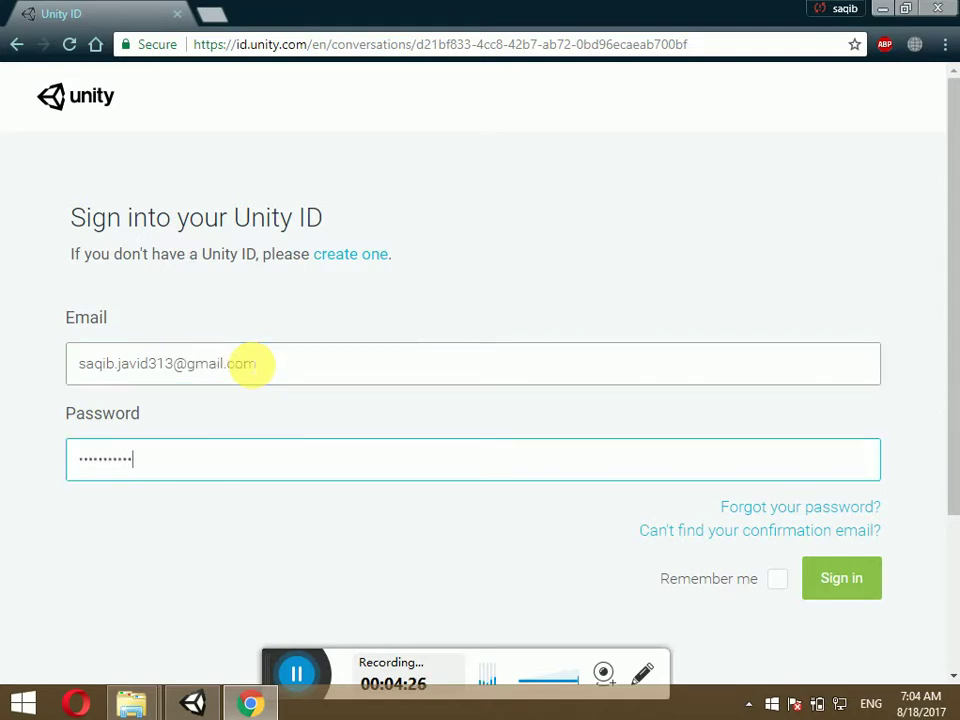
left_click(848, 573)
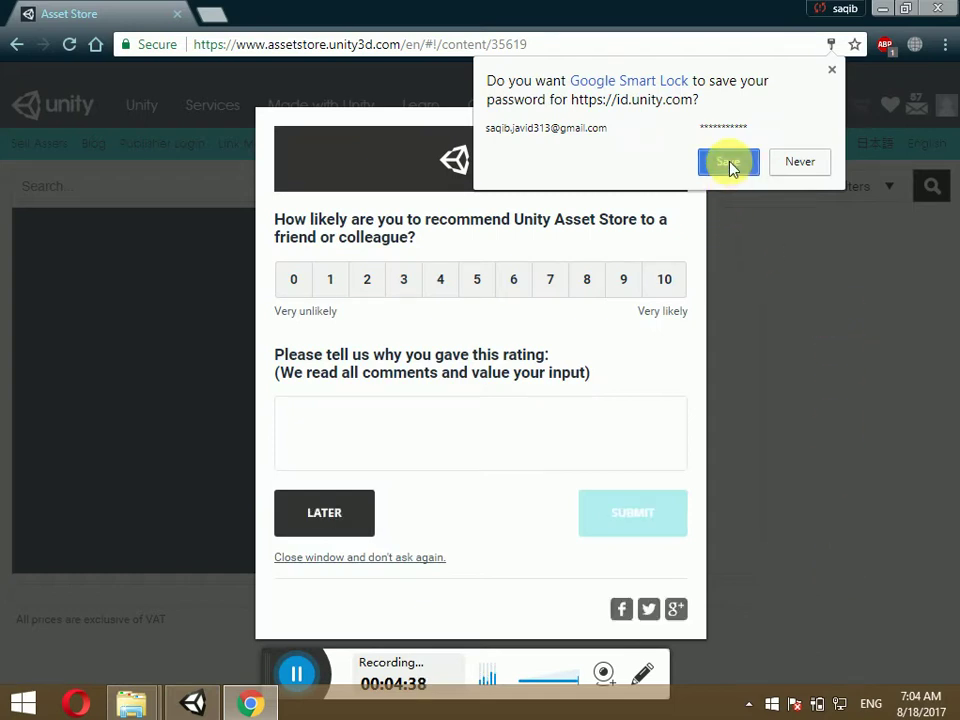
- Save the password in Chrome, postpone the survey with LATER, and check the account menu
left_click(729, 161)
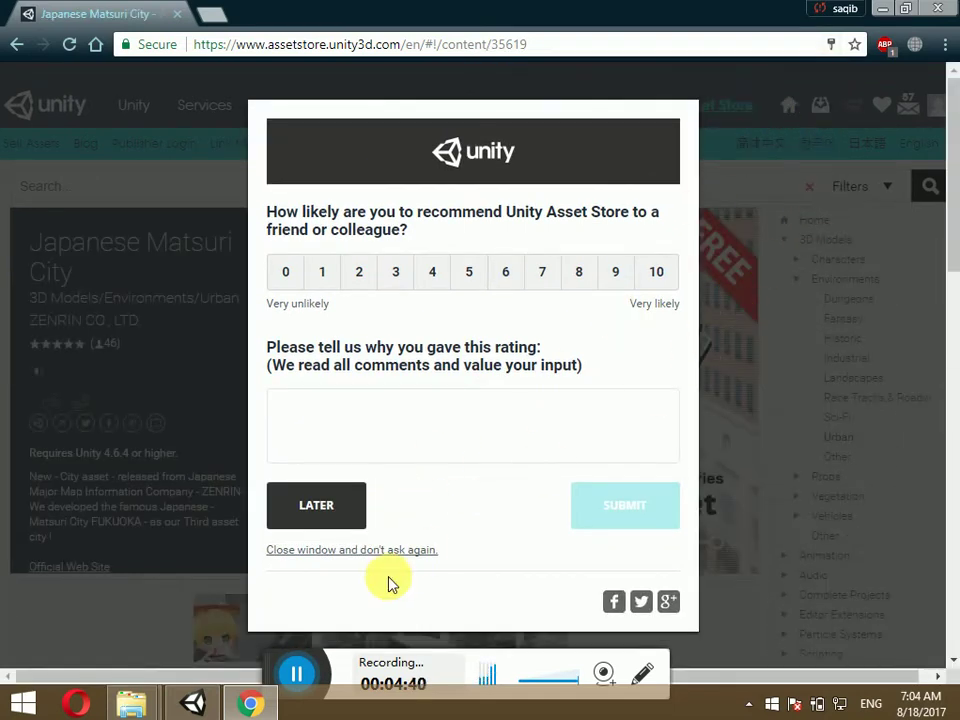
left_click(316, 510)
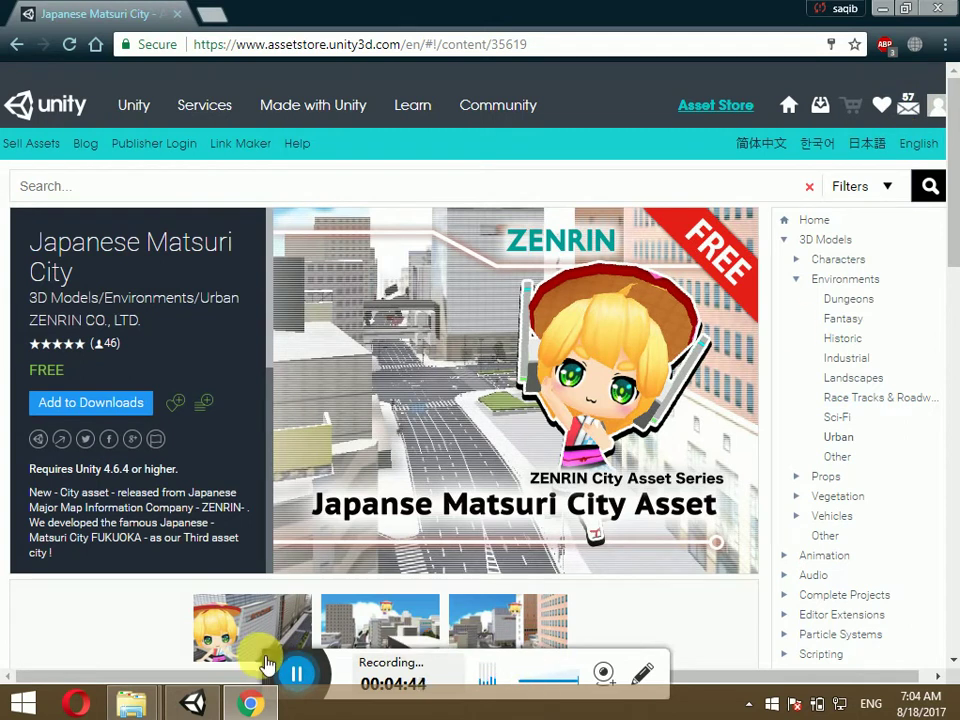
left_click_drag(277, 680, 290, 715)
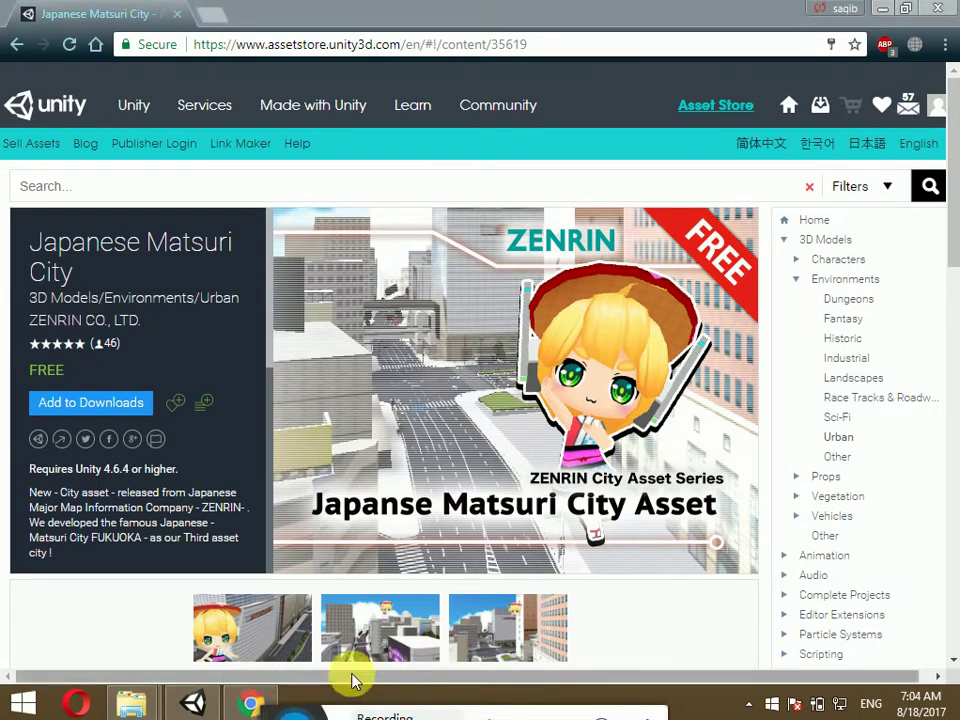
scroll(349, 680, "right", 1)
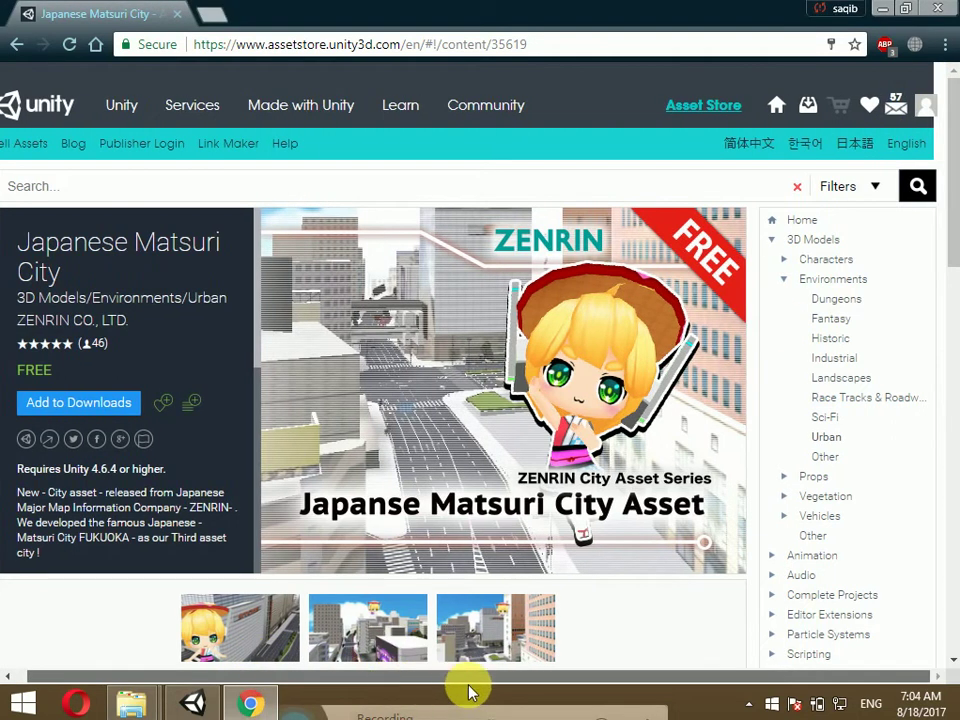
left_click(937, 112)
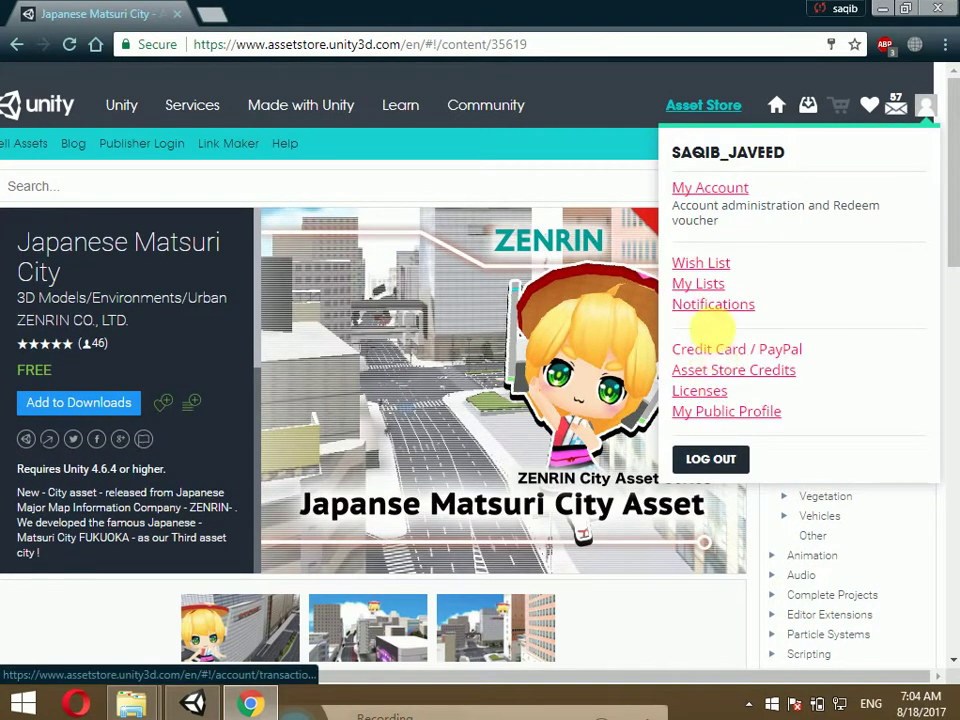
left_click(683, 130)
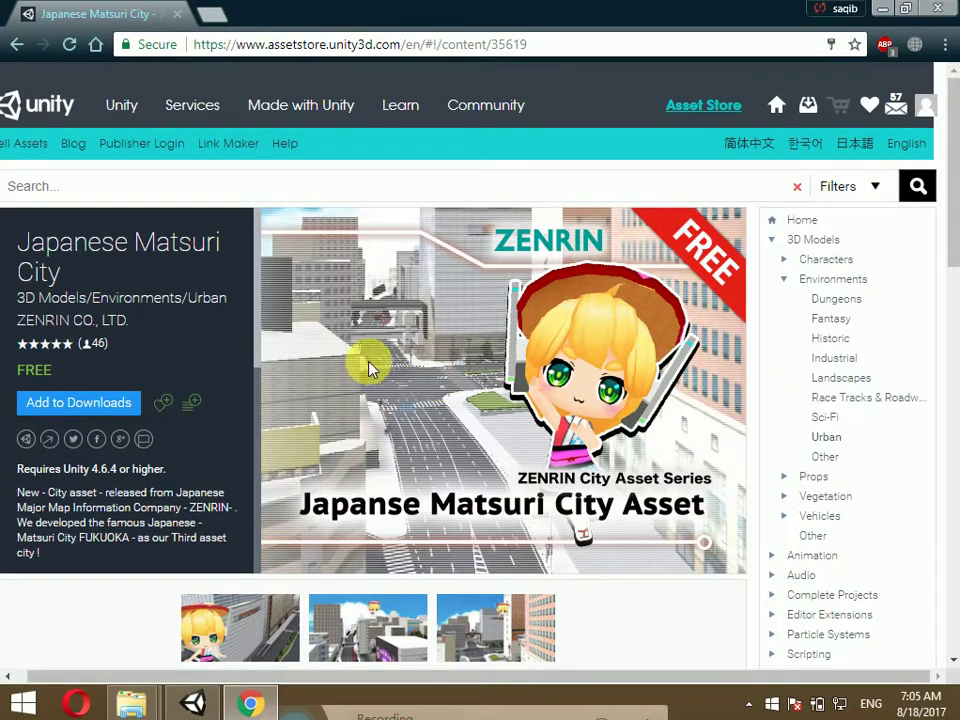
- Add Japanese Matsuri City to downloads, accepting the Unity 5 compatibility warning on the second try
left_click(86, 405)
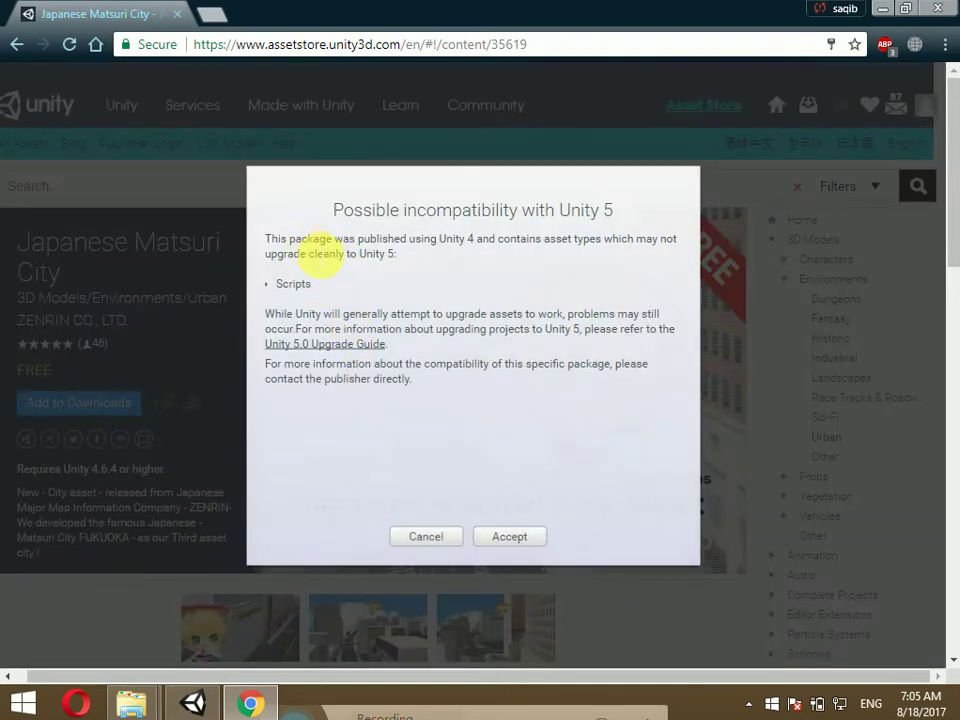
left_click(437, 538)
scroll(124, 375, "down", 2)
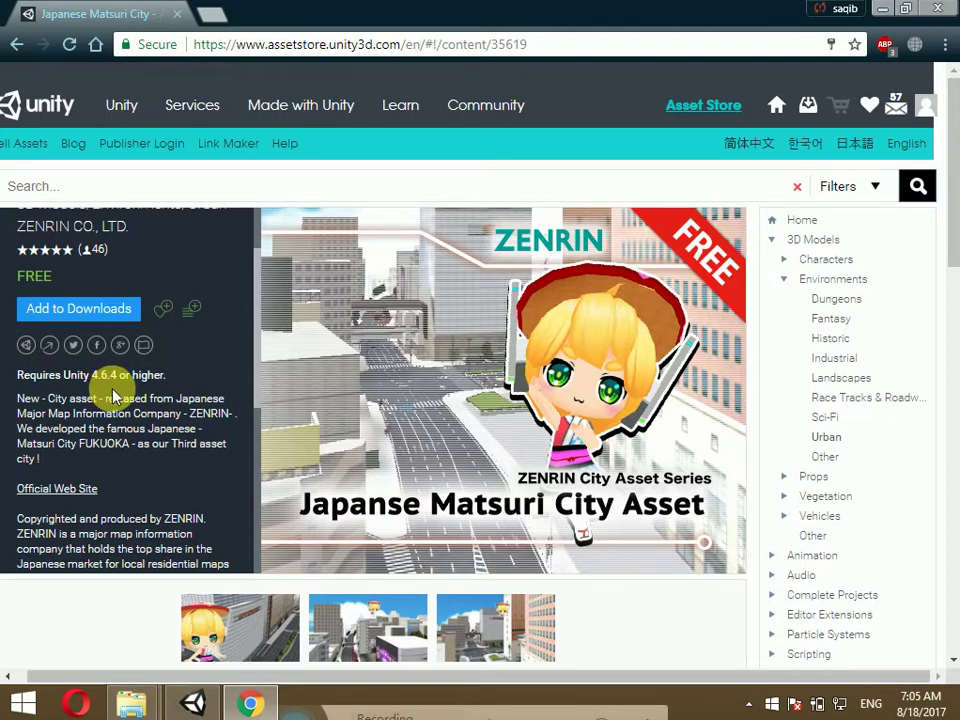
left_click(130, 308)
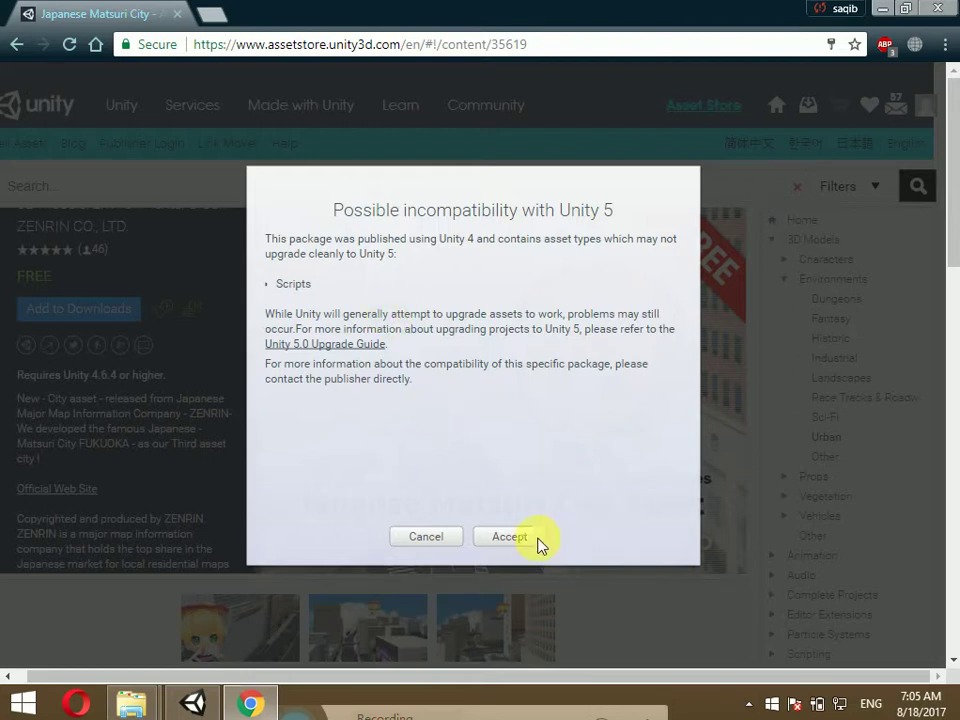
left_click(508, 540)
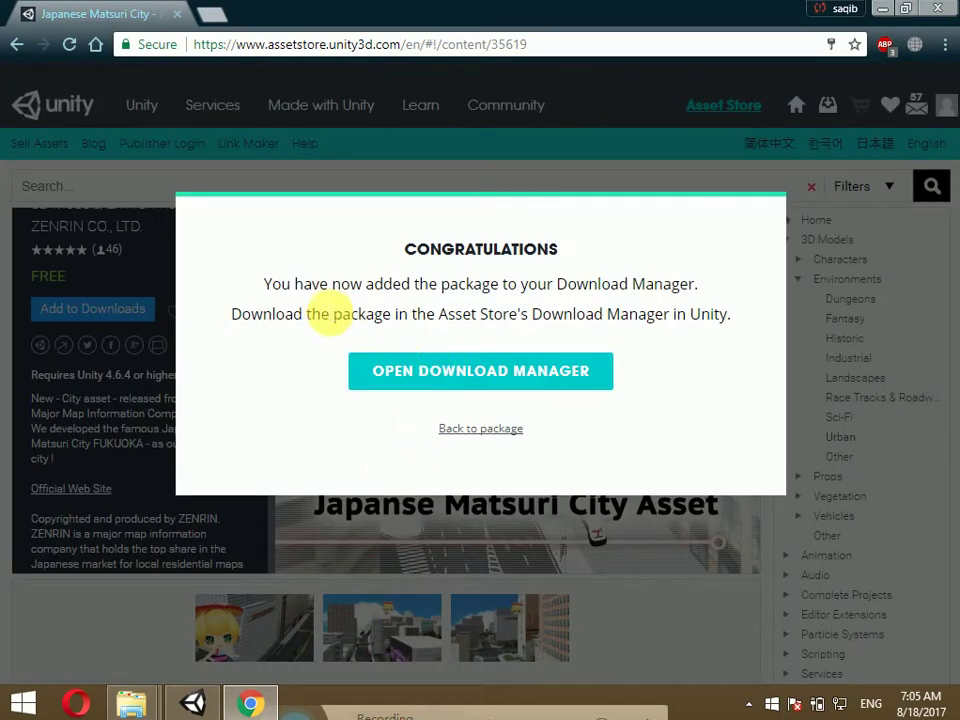
- Open the account's download list and browse down through the packages
left_click(481, 374)
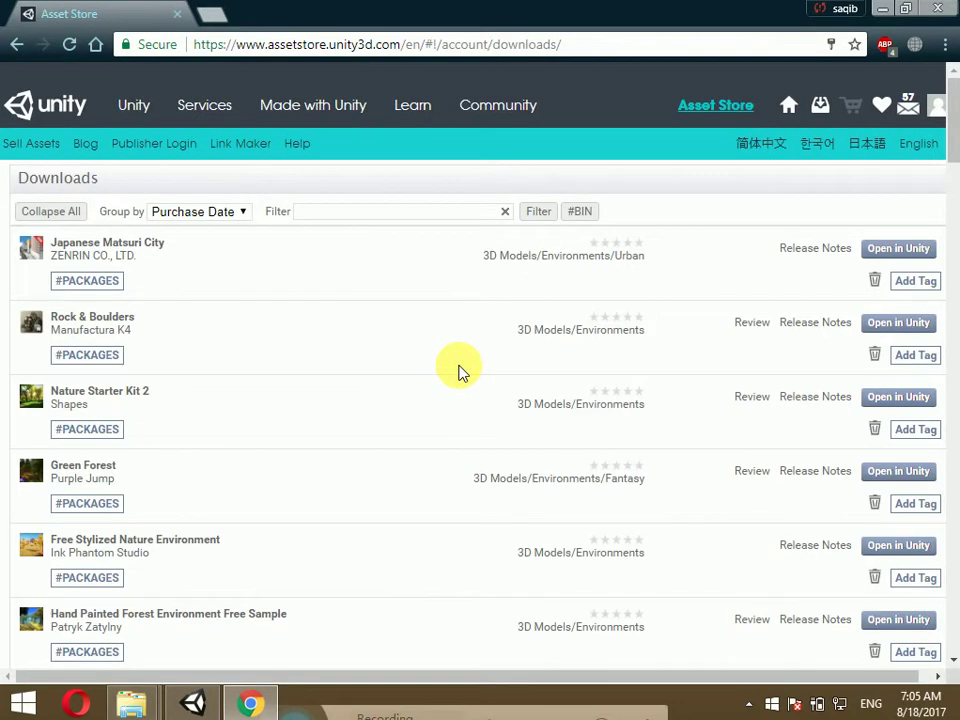
scroll(470, 395, "down", 5)
scroll(474, 399, "down", 5)
scroll(474, 399, "down", 5)
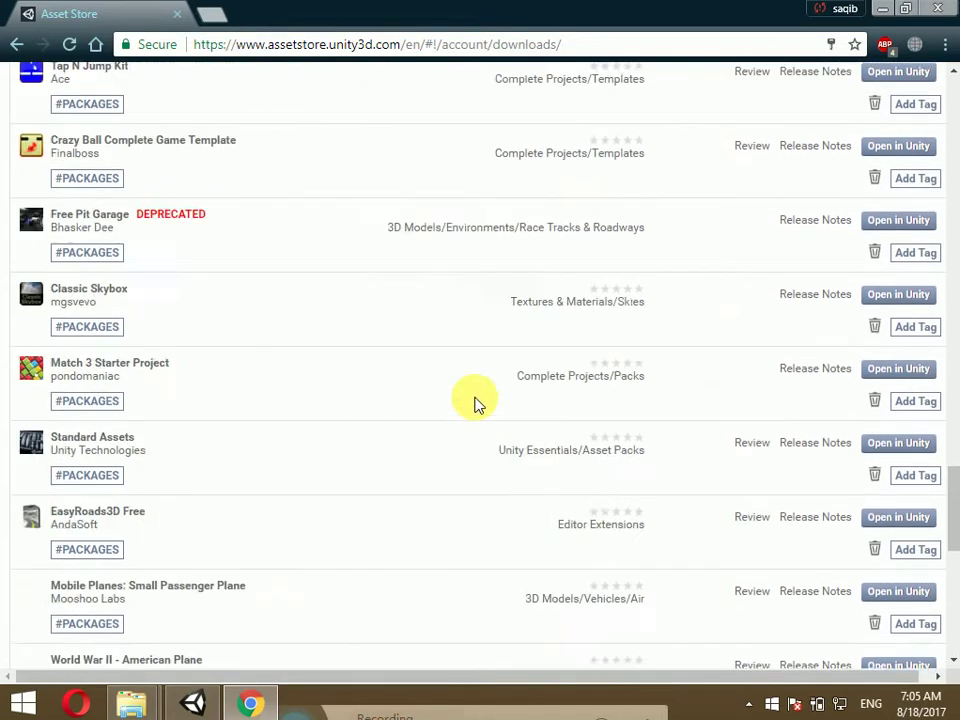
scroll(476, 403, "down", 5)
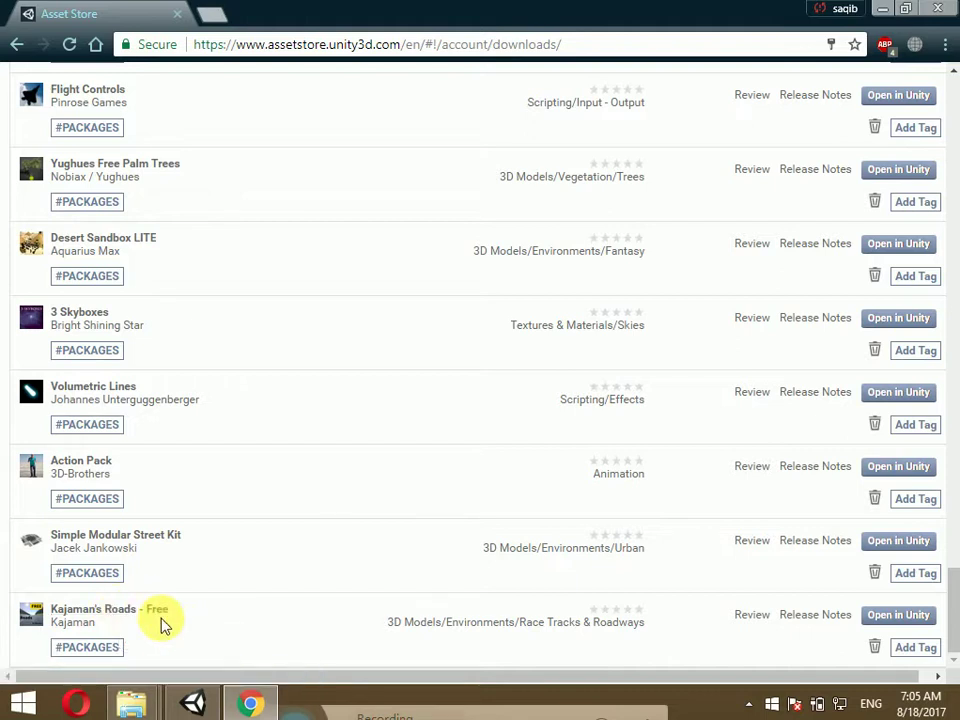
scroll(163, 621, "up", 4)
scroll(170, 621, "down", 4)
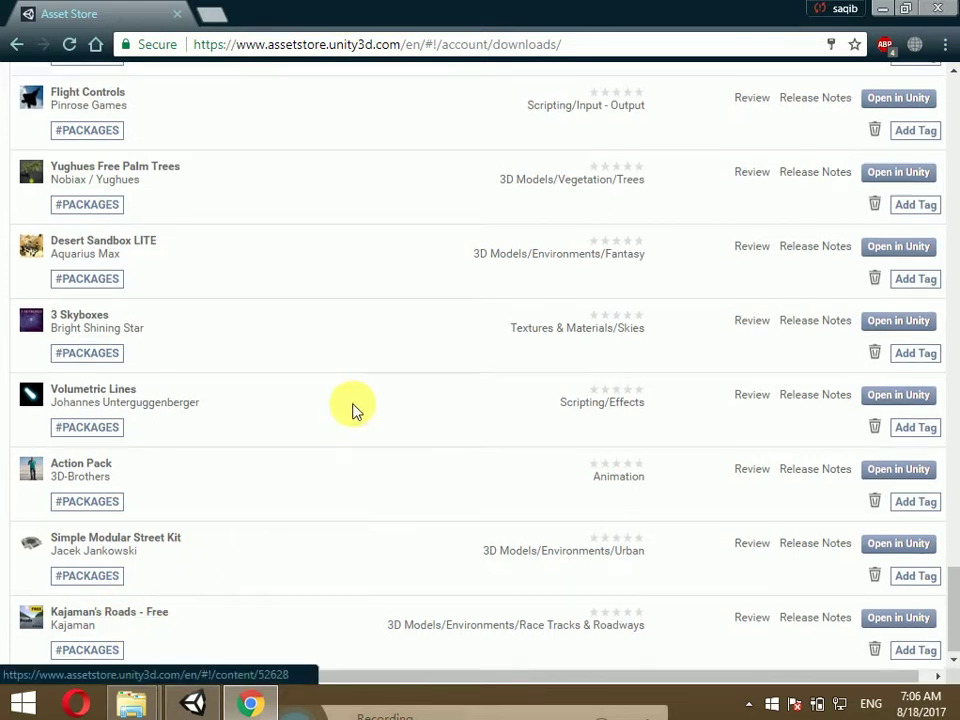
- Scroll back to the top, where Japanese Matsuri City is listed first
scroll(354, 400, "up", 6)
scroll(358, 393, "up", 2)
scroll(358, 393, "up", 2)
scroll(371, 396, "up", 5)
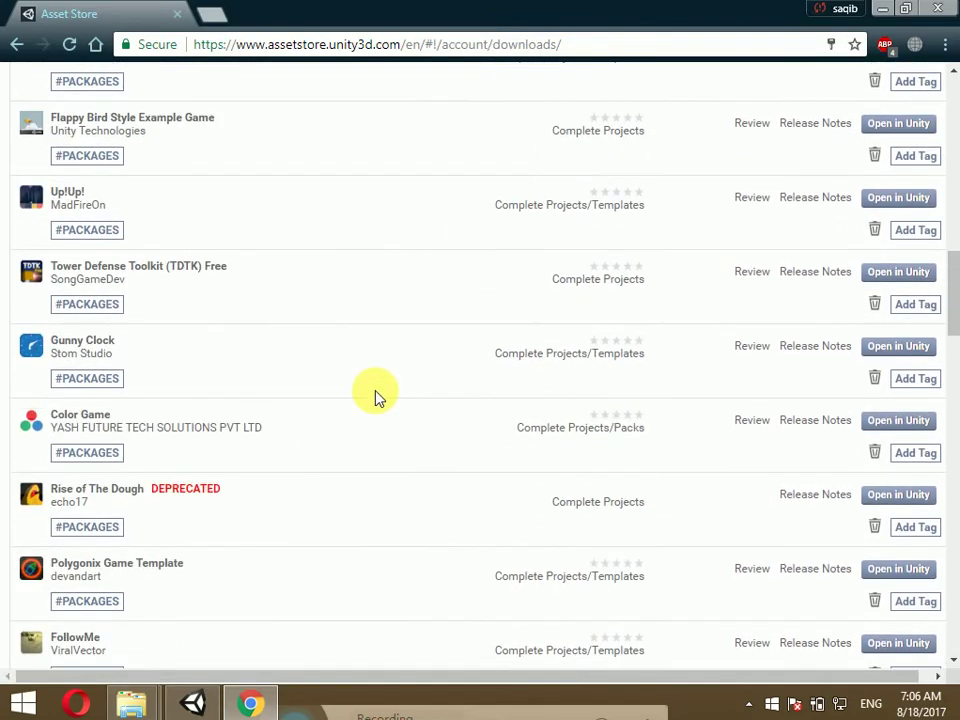
scroll(274, 422, "up", 5)
scroll(215, 340, "up", 5)
scroll(250, 340, "up", 3)
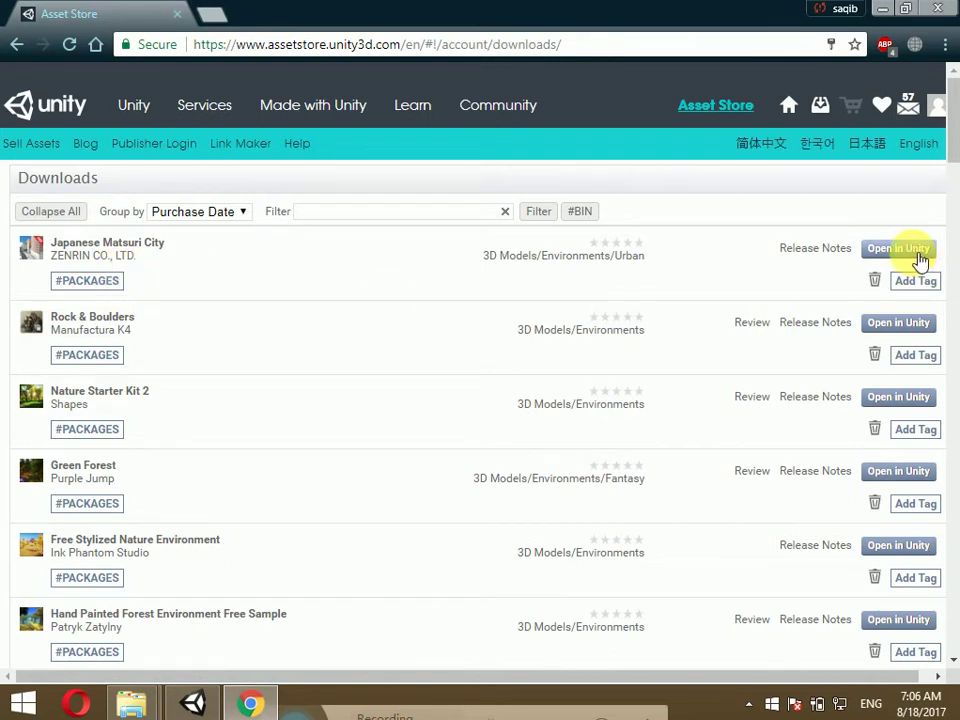
- Load Japanese Matsuri City in Unity Editor's enlarged Asset Store pane and start its download
left_click(919, 257)
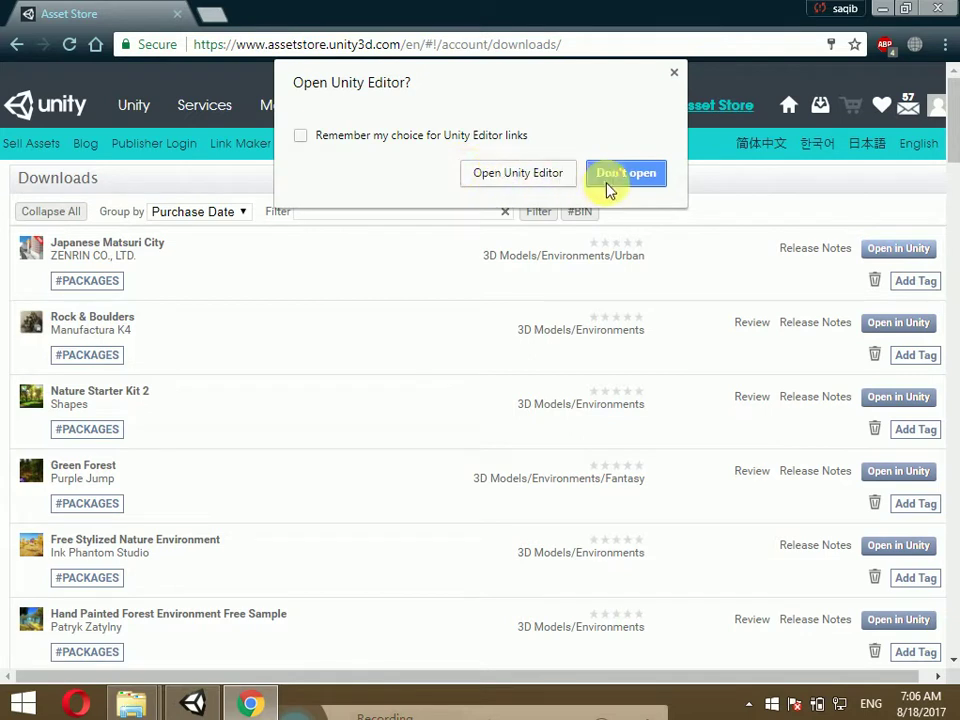
left_click(543, 180)
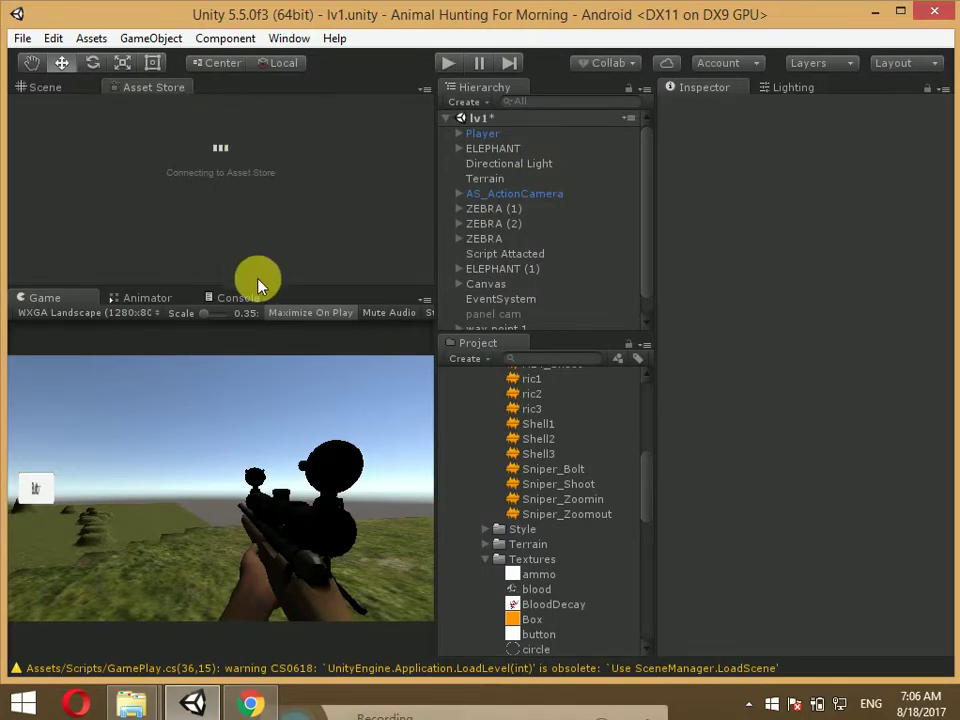
left_click_drag(257, 289, 220, 426)
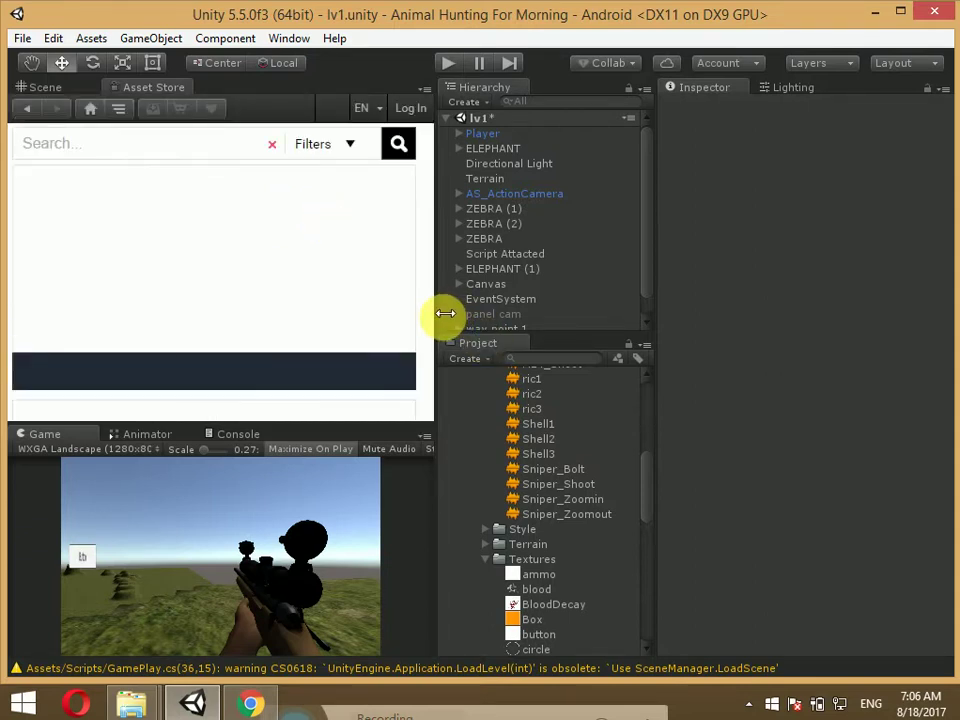
left_click_drag(443, 316, 474, 316)
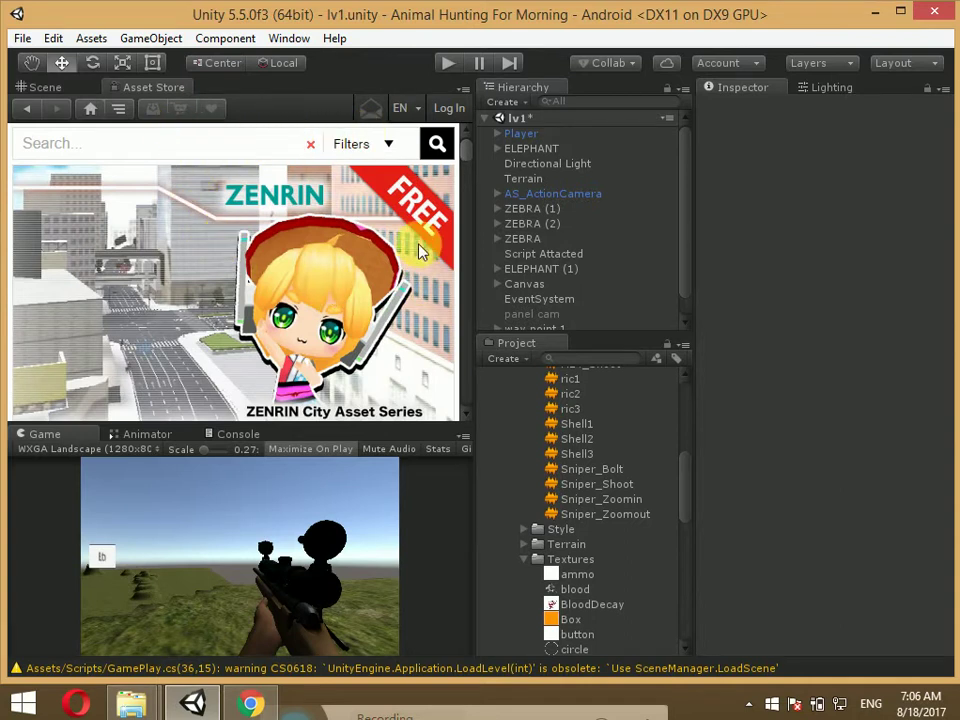
scroll(465, 165, "down", 5)
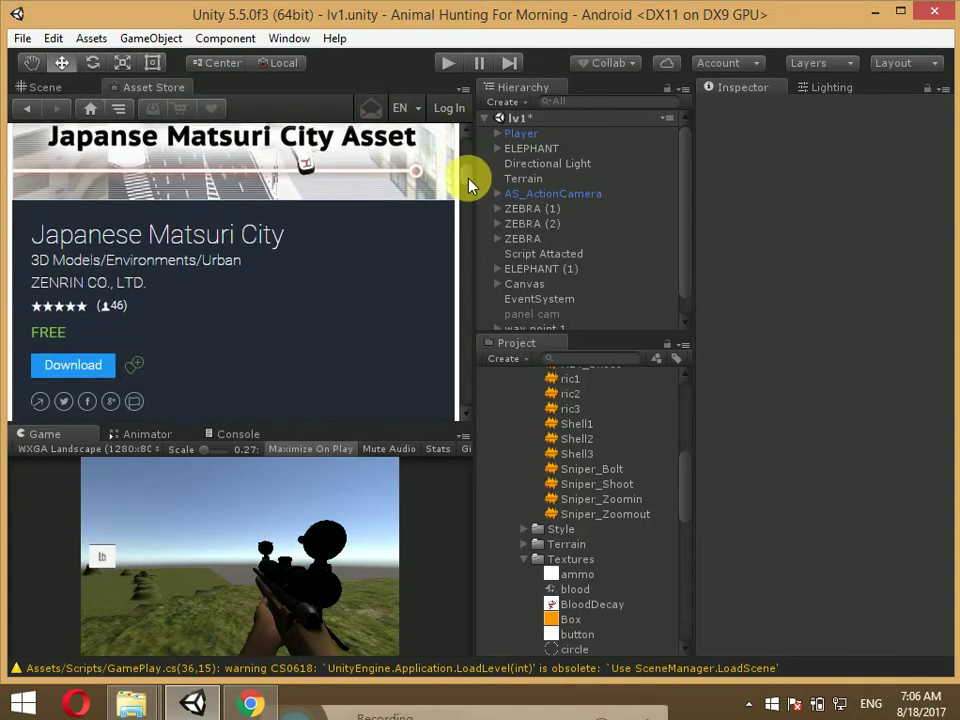
left_click(74, 358)
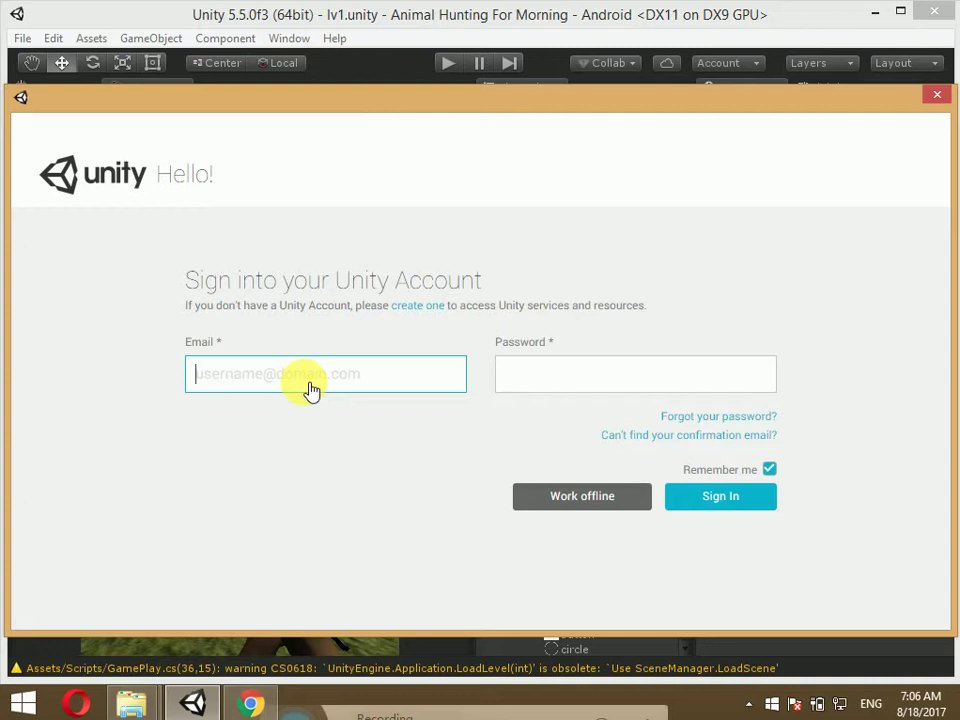
- Sign into the Unity account with the account e-mail and password
type("S")
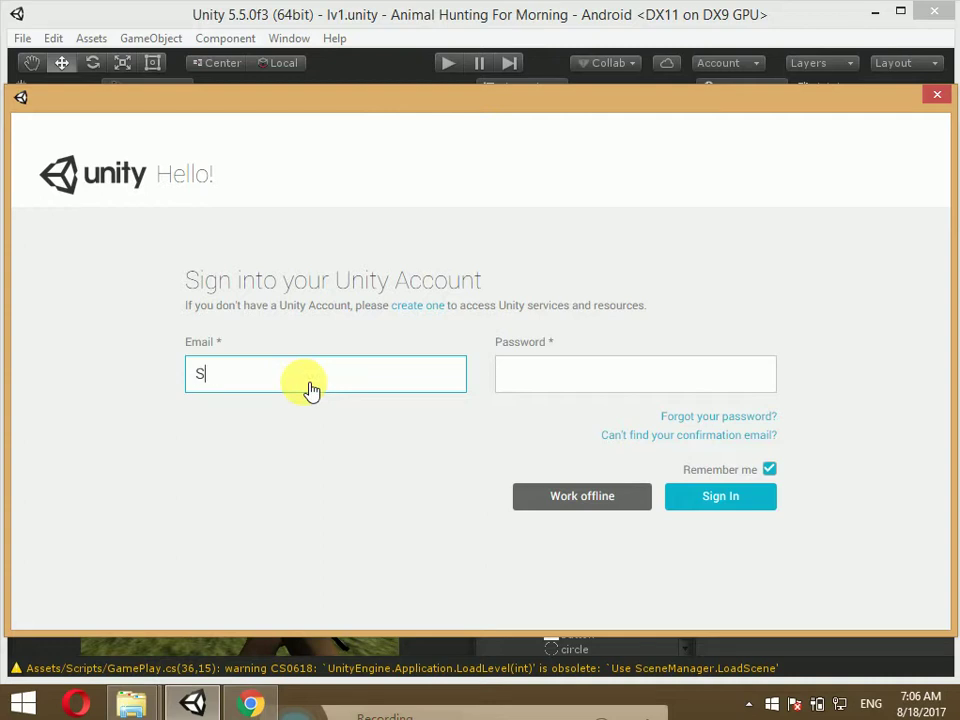
key("BackSpace")
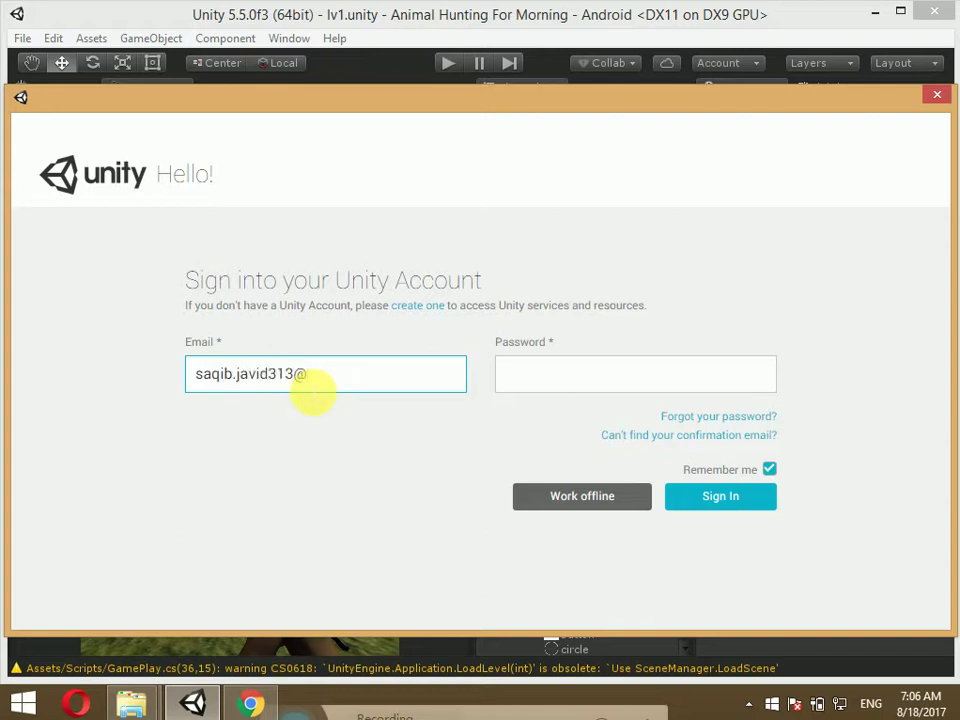
key("Tab")
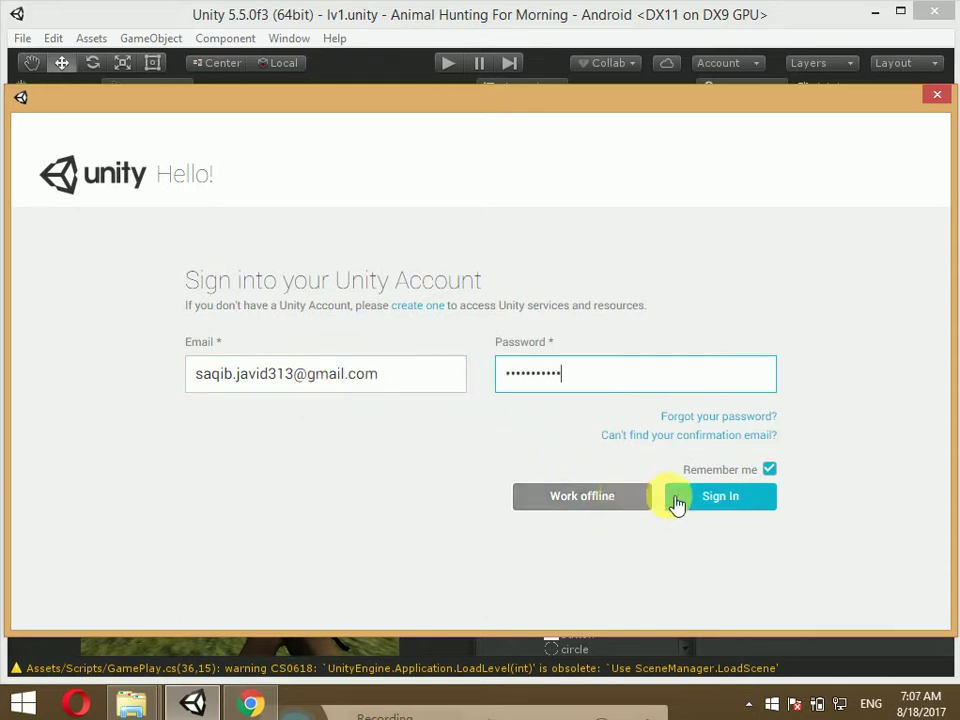
left_click(706, 508)
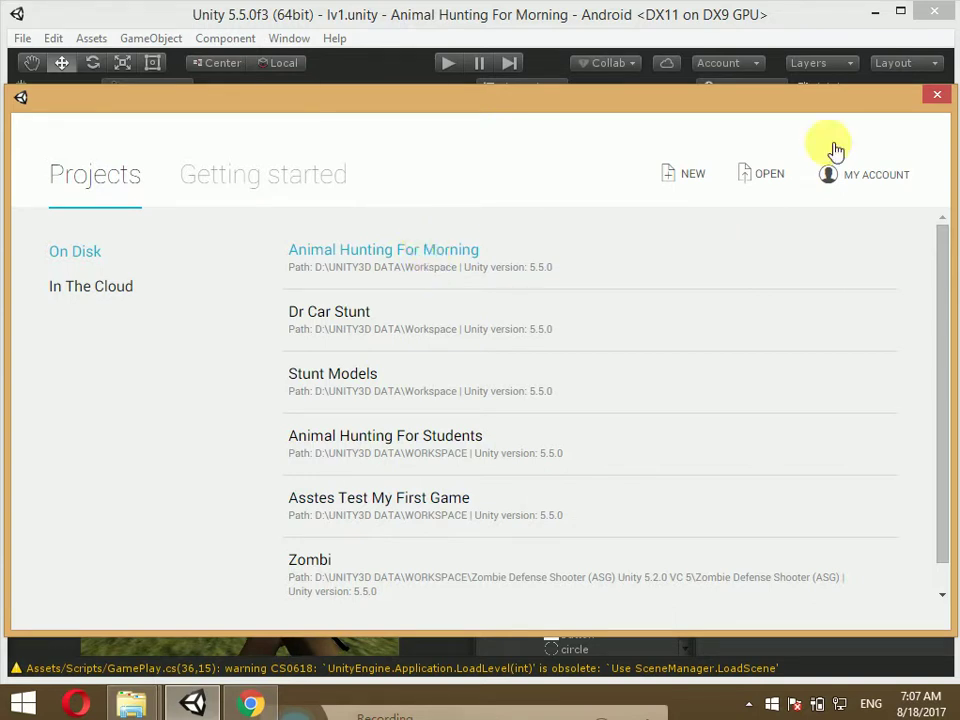
- Close the Projects window and save the modified lv1 scene
left_click(413, 262)
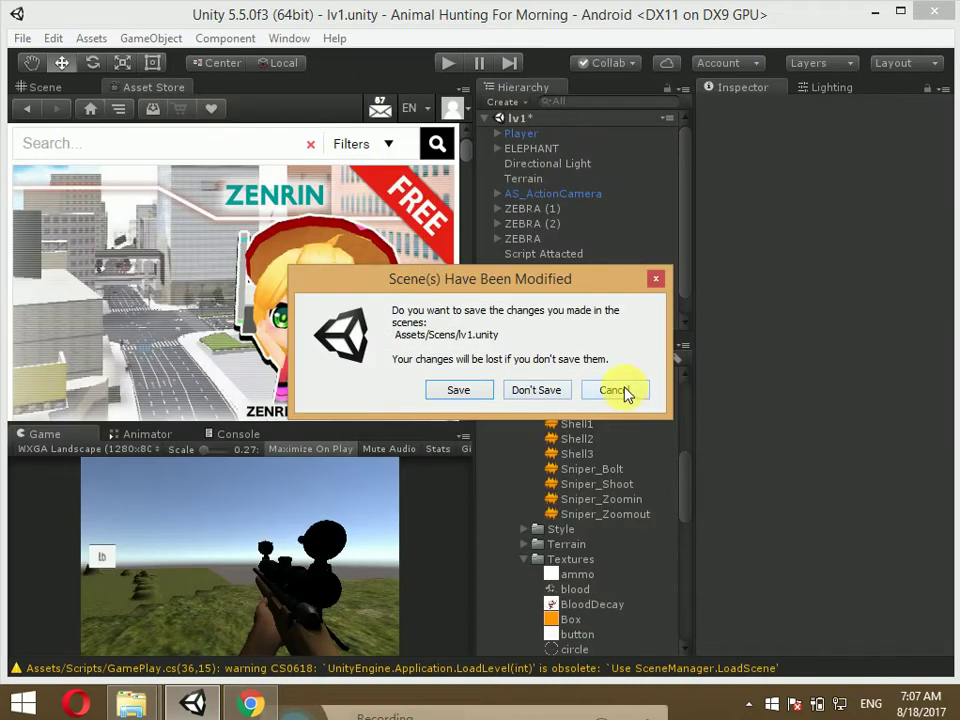
left_click(459, 389)
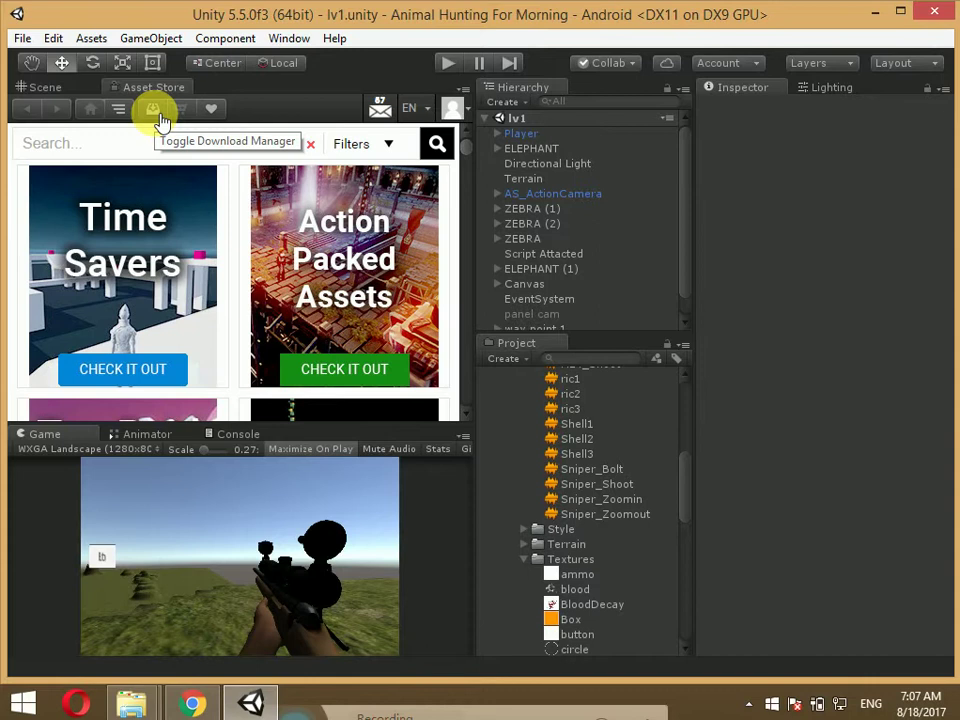
- Show the in-editor Downloads list, starting with 3 Skyboxes and Action Pack, and briefly check the wish list
left_click(155, 110)
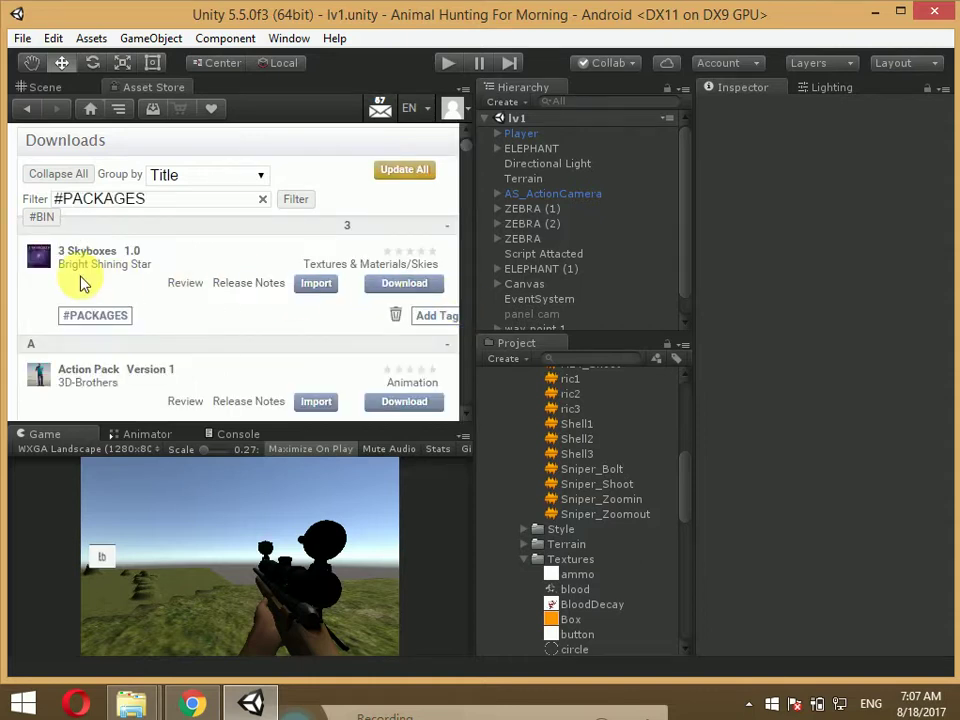
scroll(195, 315, "down", 2)
scroll(200, 320, "up", 2)
scroll(470, 328, "down", 5)
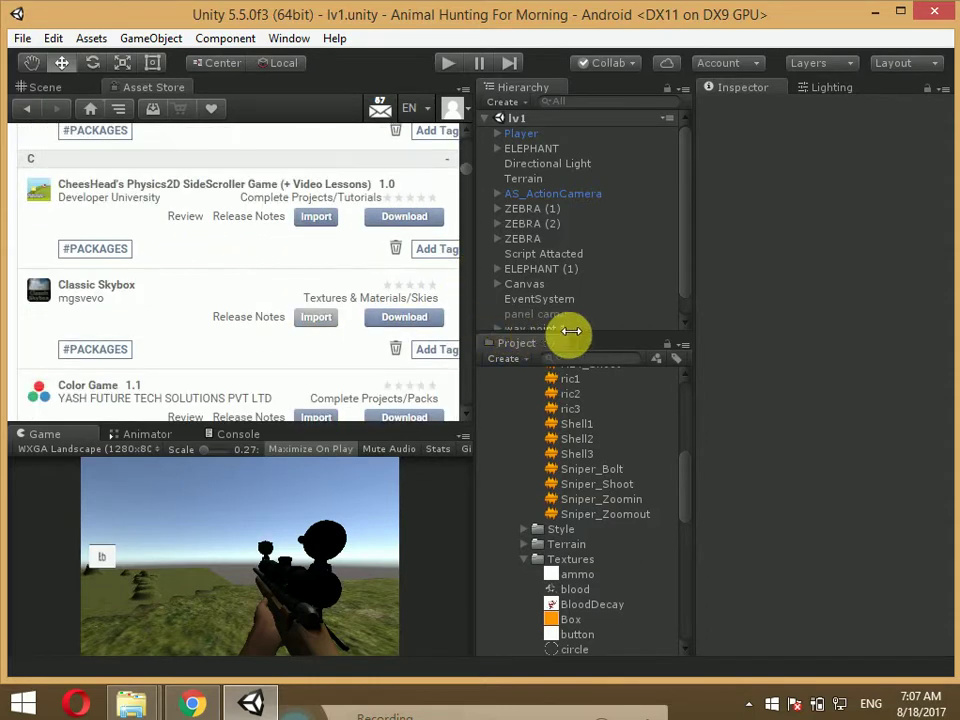
scroll(380, 297, "up", 3)
scroll(358, 293, "up", 3)
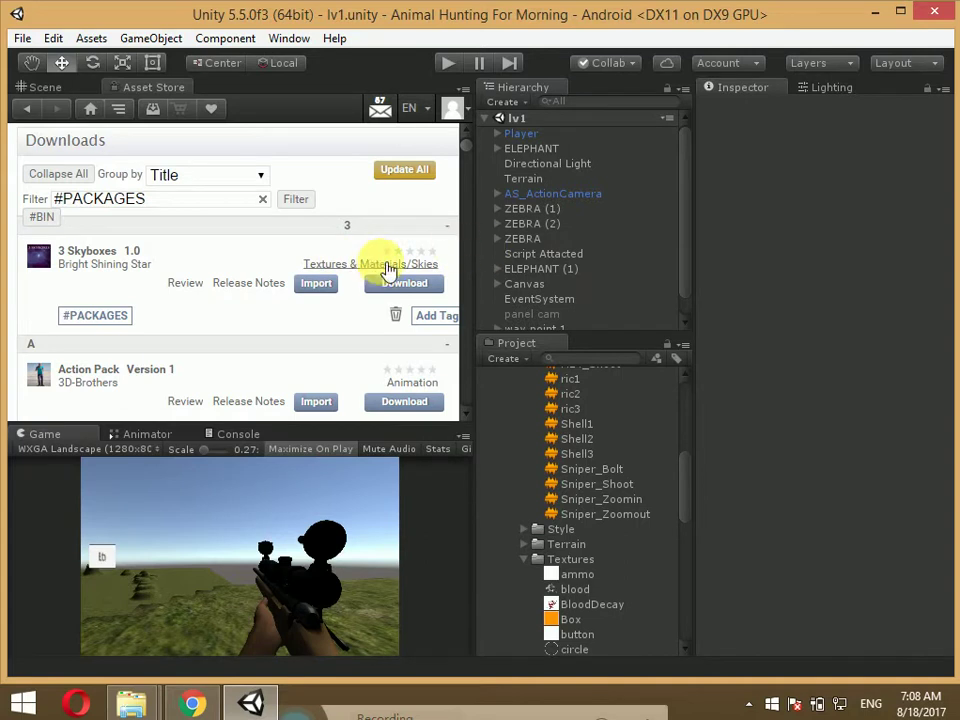
left_click_drag(467, 156, 450, 412)
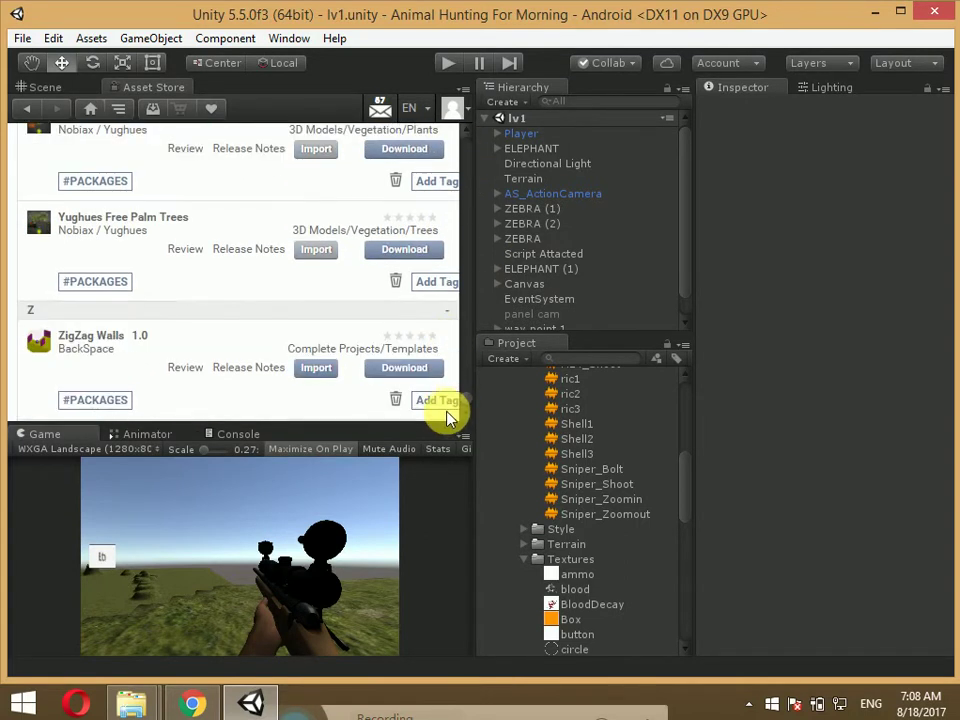
left_click_drag(450, 412, 446, 107)
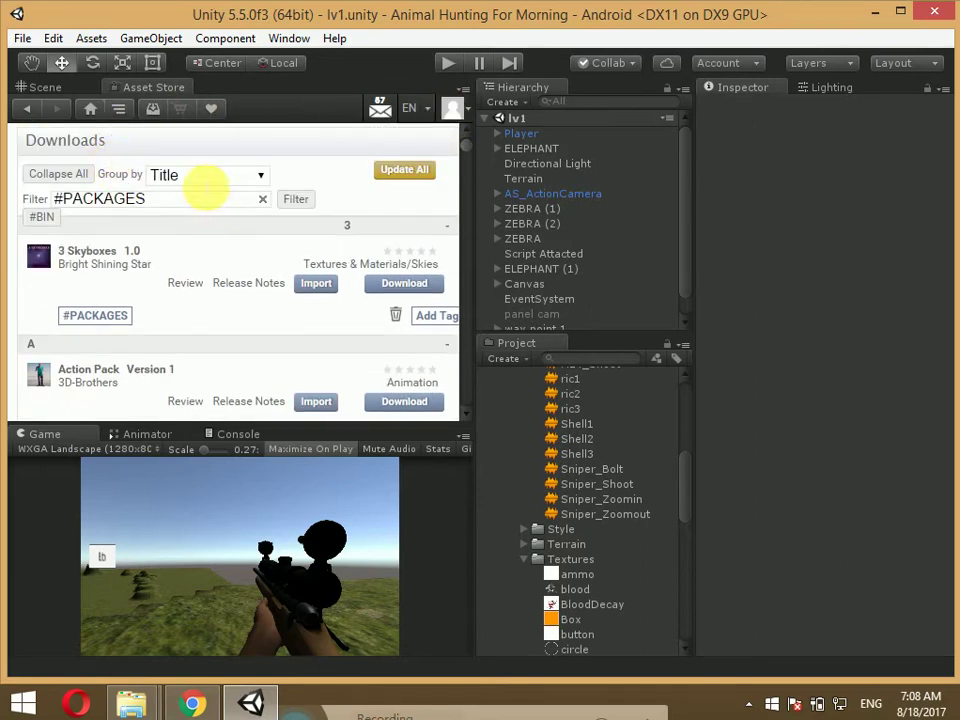
left_click(212, 111)
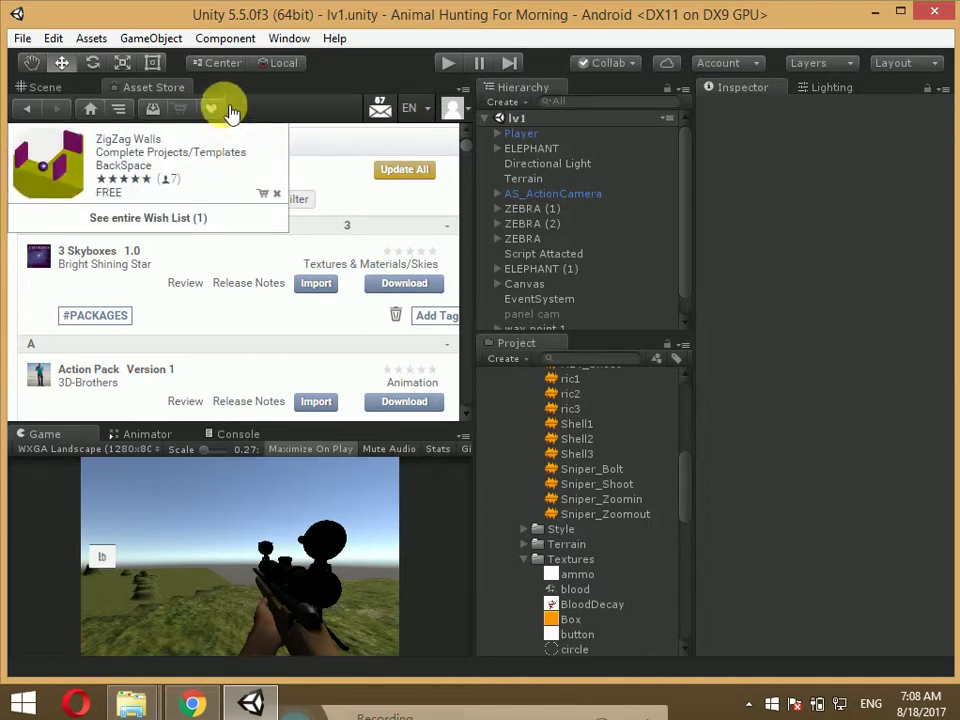
left_click(230, 113)
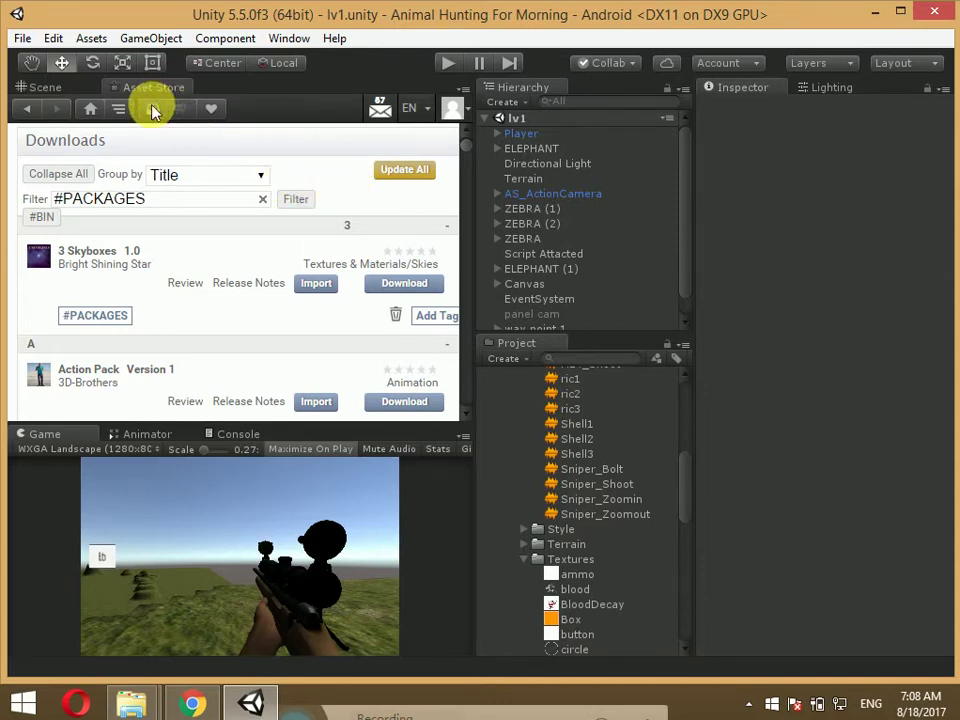
- Send Japanese Matsuri City from Chrome to Unity and download it, accepting the Unity 5 warning
left_click(195, 708)
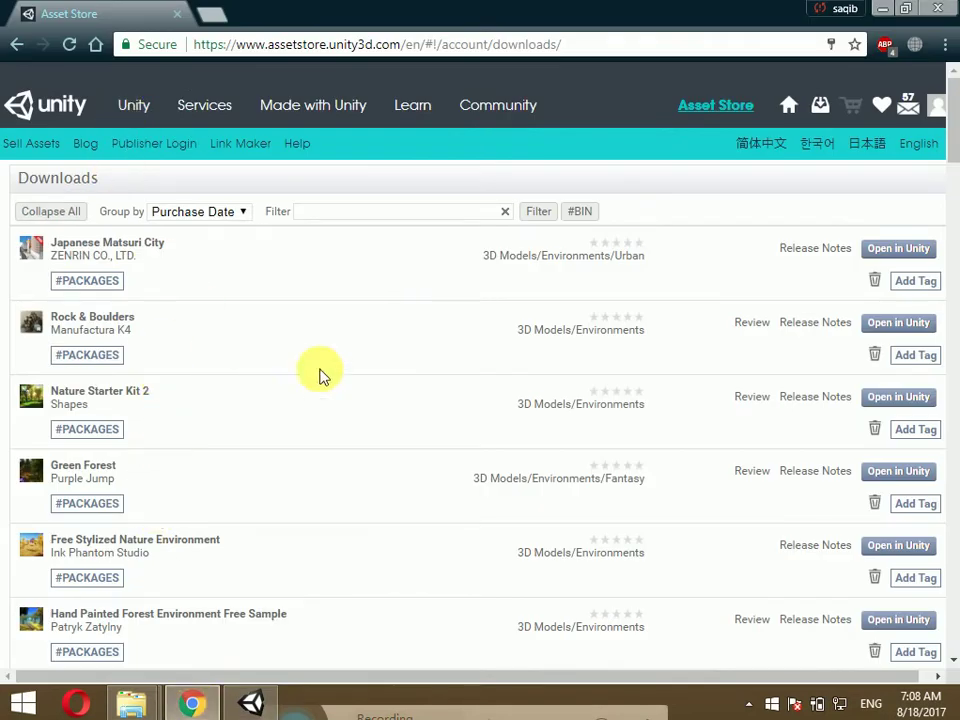
left_click(888, 249)
left_click(520, 176)
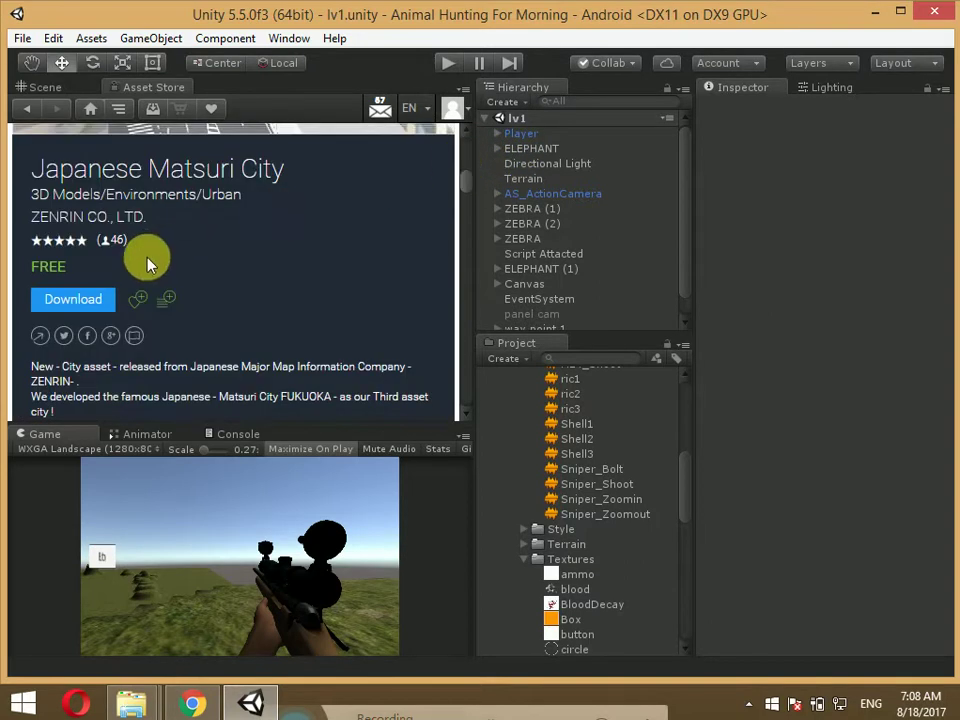
left_click(86, 302)
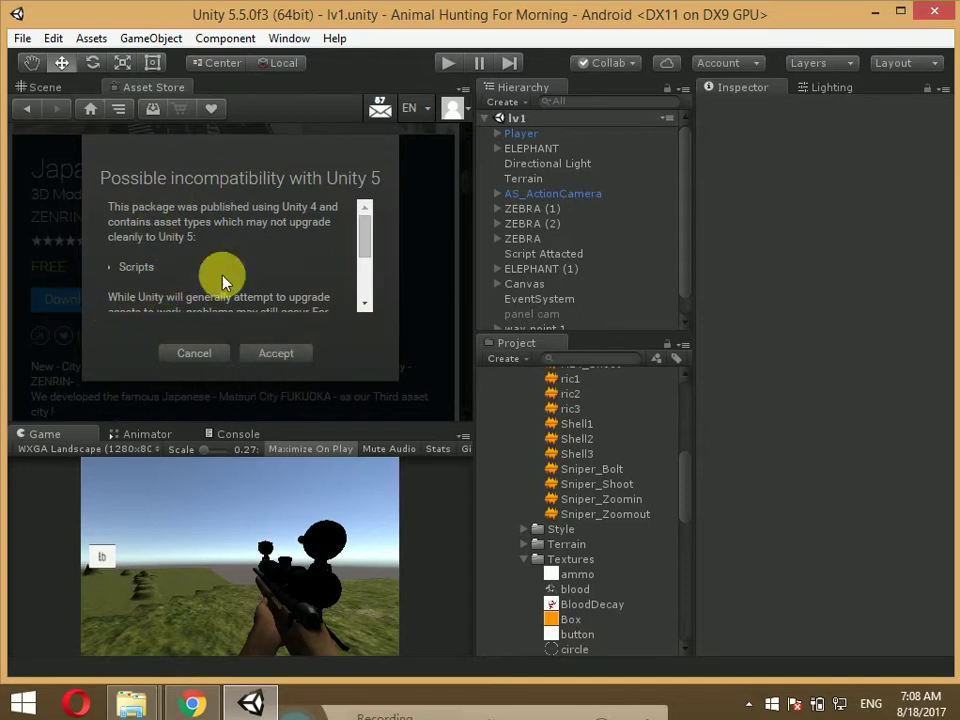
left_click(262, 356)
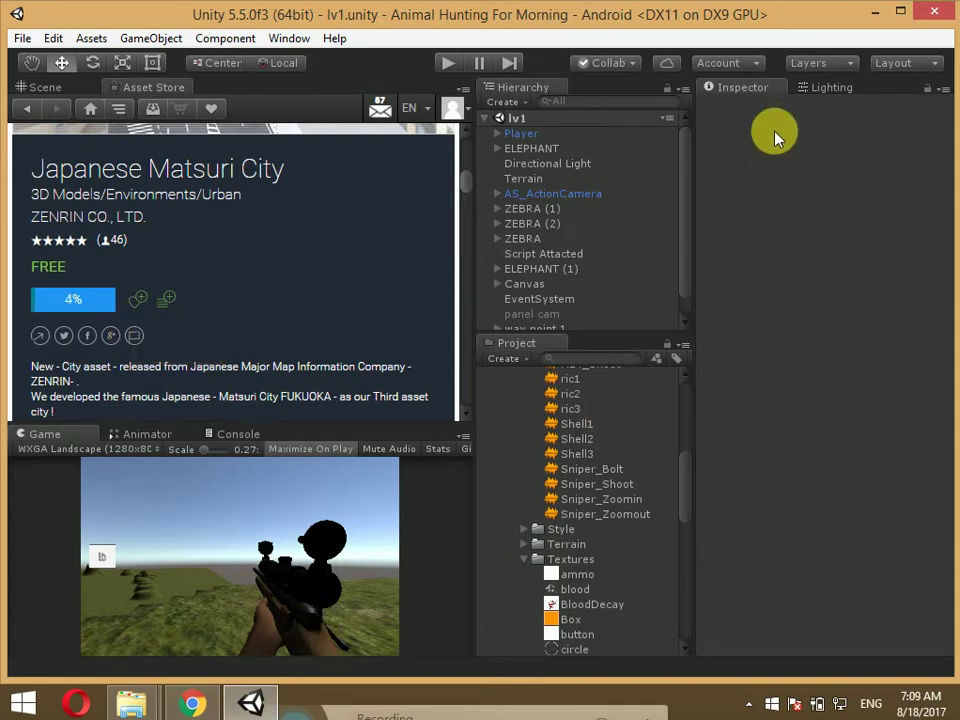
- Back in Chrome, open the Kajaman's Roads - Free asset page
left_click(193, 703)
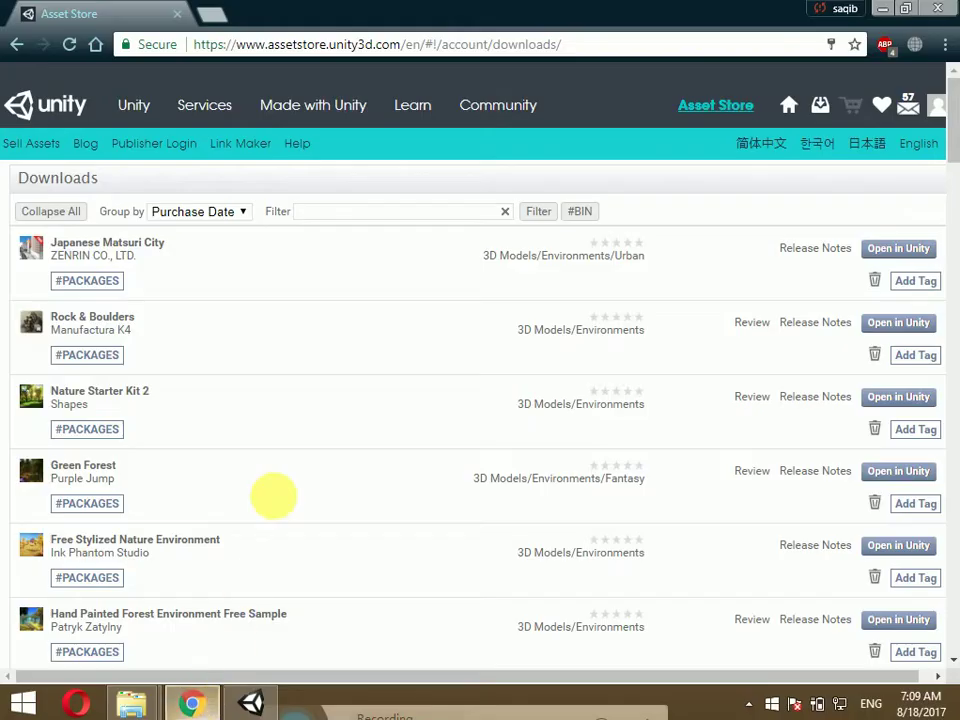
scroll(273, 495, "down", 5)
scroll(285, 598, "down", 5)
scroll(214, 606, "down", 5)
scroll(161, 594, "down", 5)
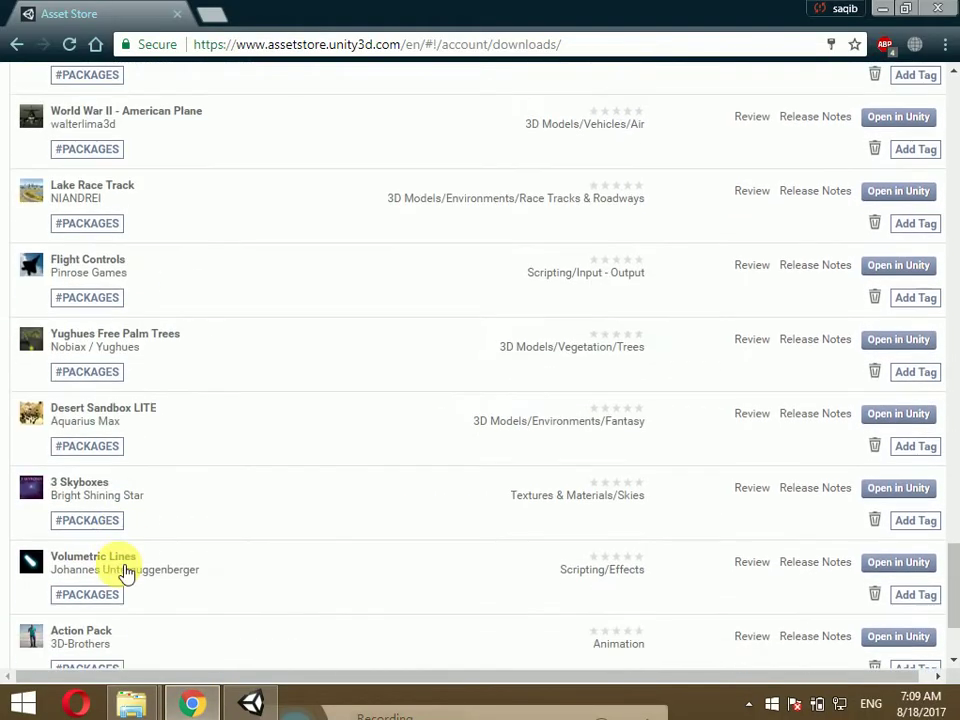
scroll(120, 570, "down", 2)
left_click(120, 610)
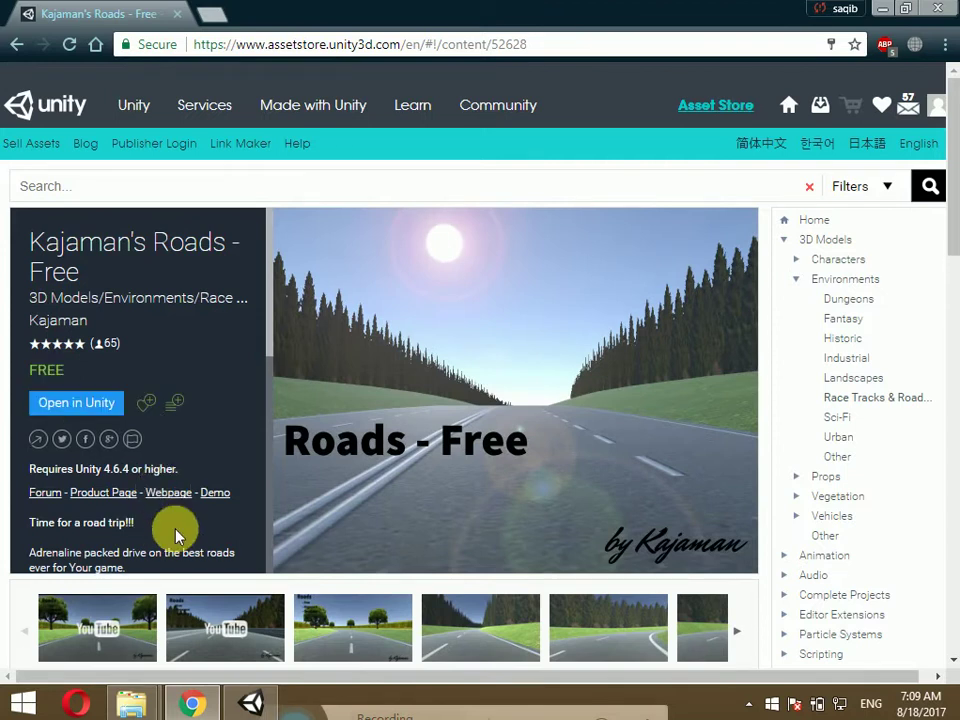
- Play the 6 Lanes to Hell preview video and skip ahead through it
scroll(171, 533, "down", 2)
left_click(116, 636)
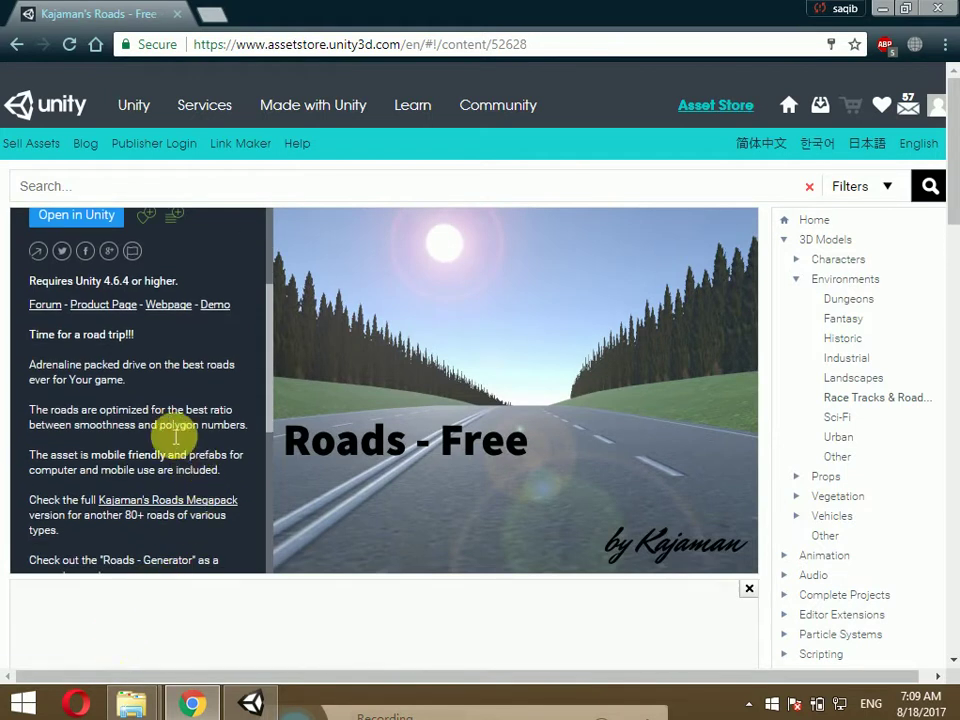
scroll(175, 440, "down", 3)
scroll(176, 446, "down", 3)
scroll(233, 495, "down", 3)
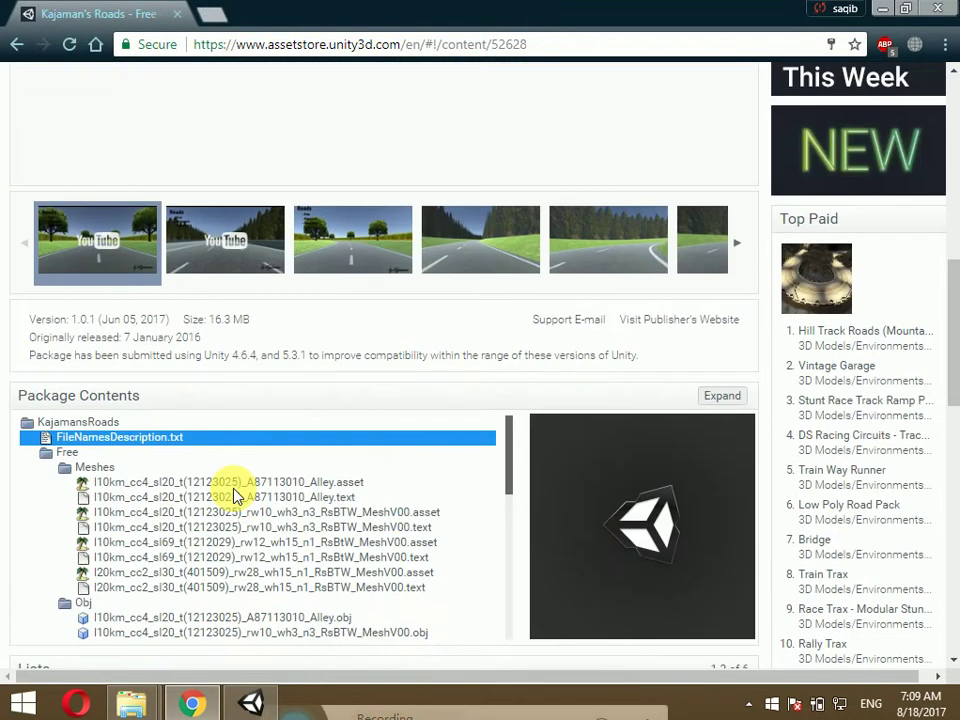
scroll(233, 495, "up", 3)
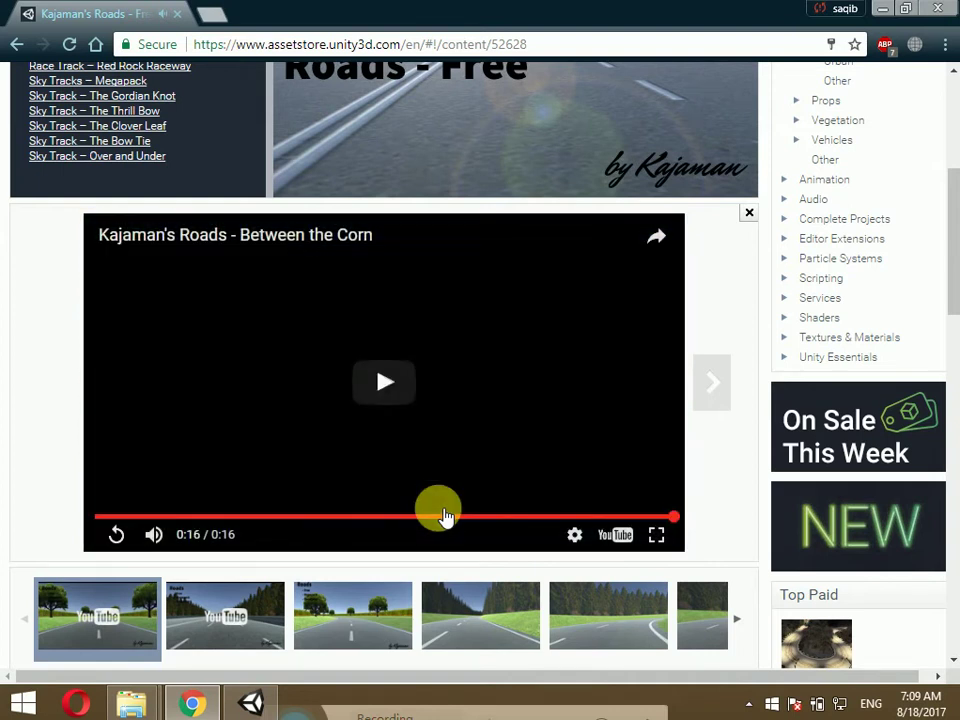
left_click(264, 626)
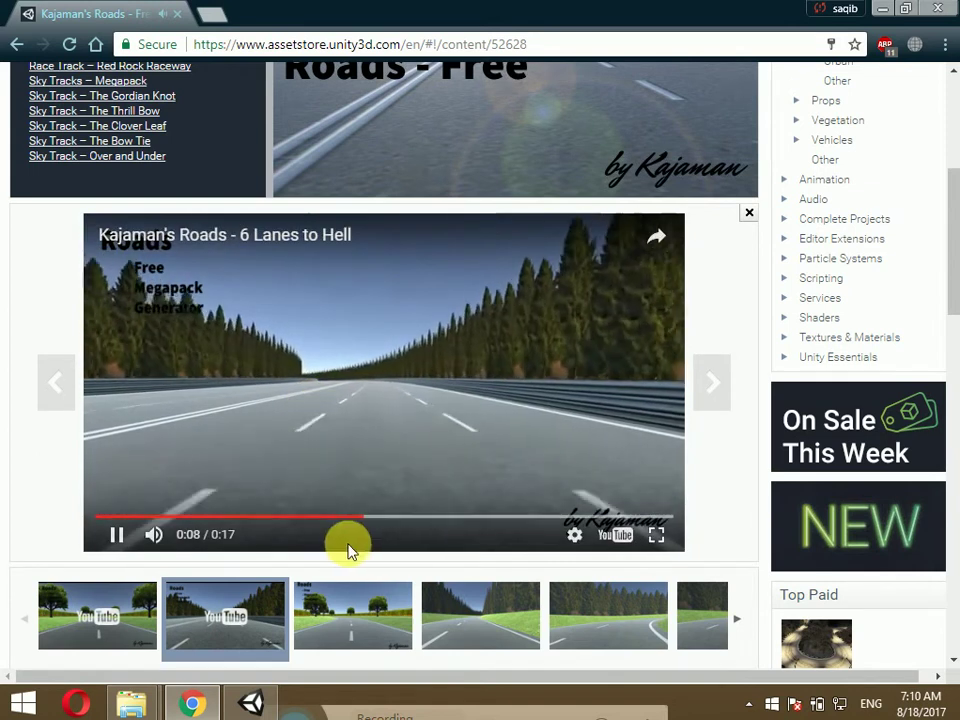
left_click(462, 517)
left_click(568, 518)
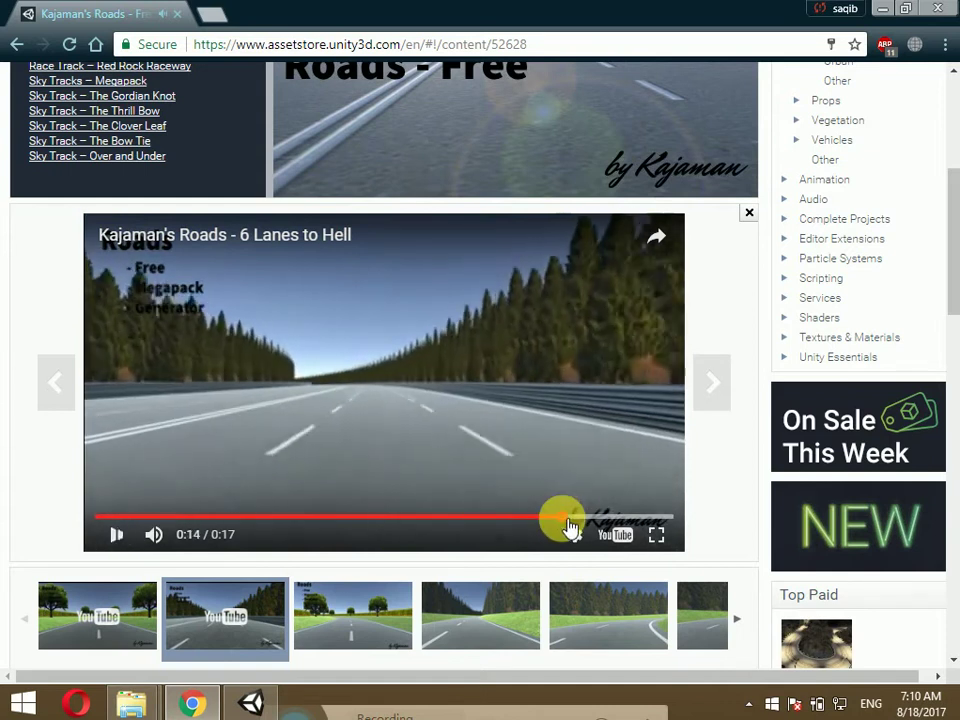
scroll(408, 470, "up", 4)
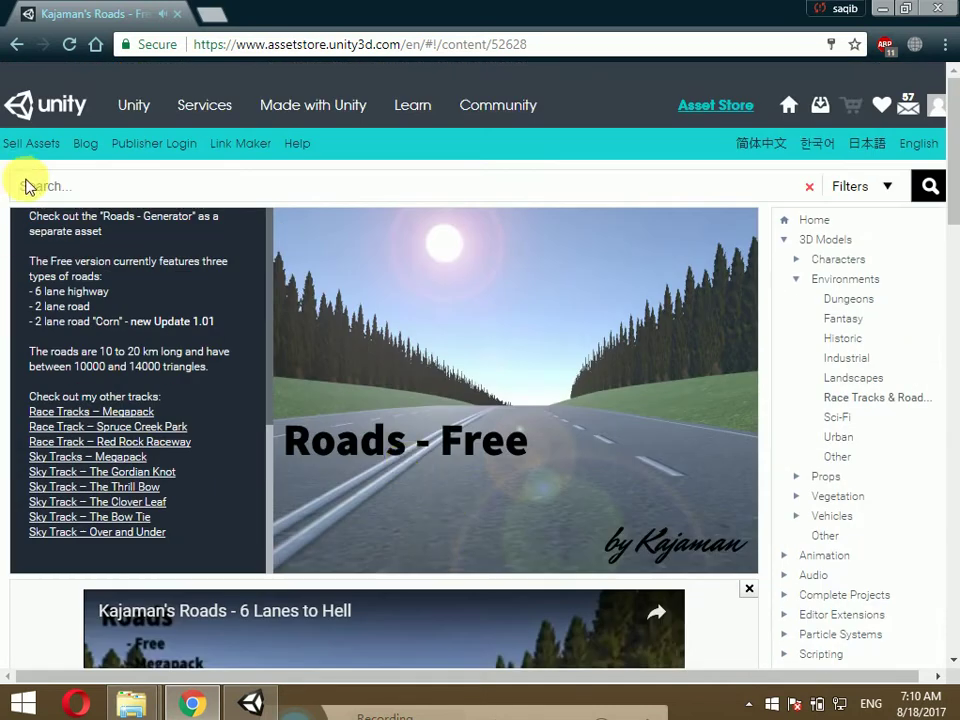
- Return to My Downloads and open the Low Poly Street Pack asset page
left_click(18, 46)
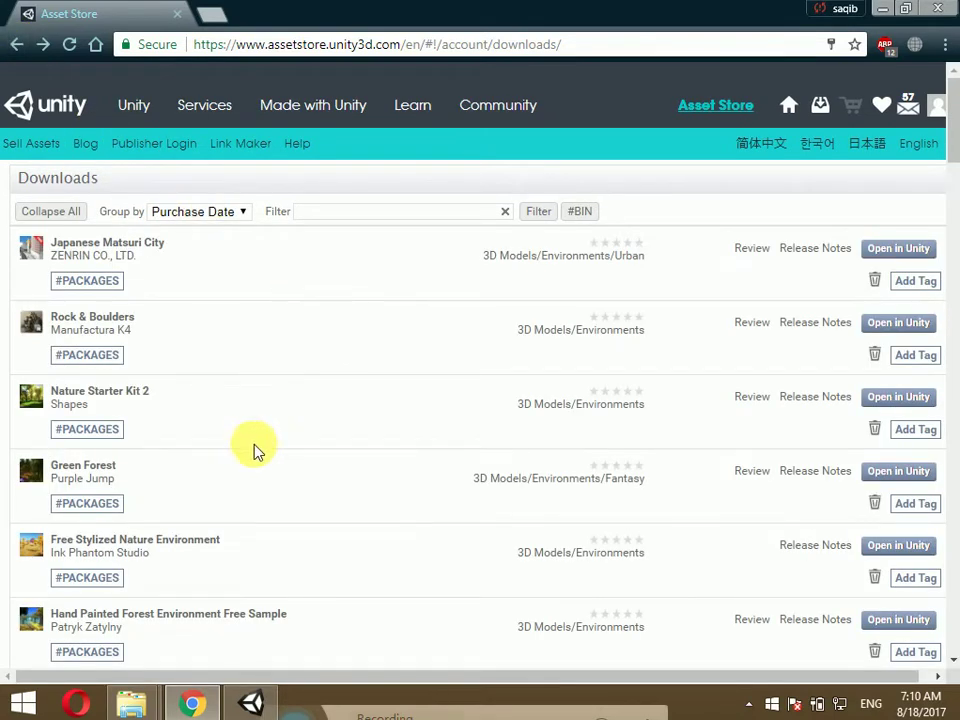
scroll(255, 470, "down", 2)
scroll(253, 473, "down", 1)
scroll(253, 473, "down", 1)
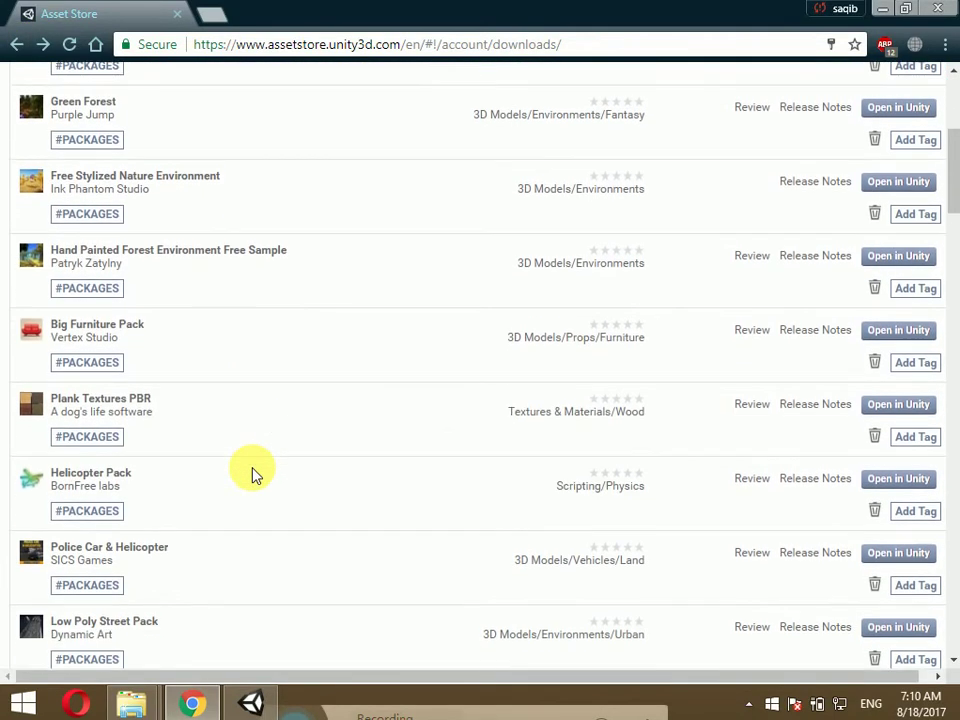
scroll(253, 473, "down", 1)
scroll(253, 475, "down", 2)
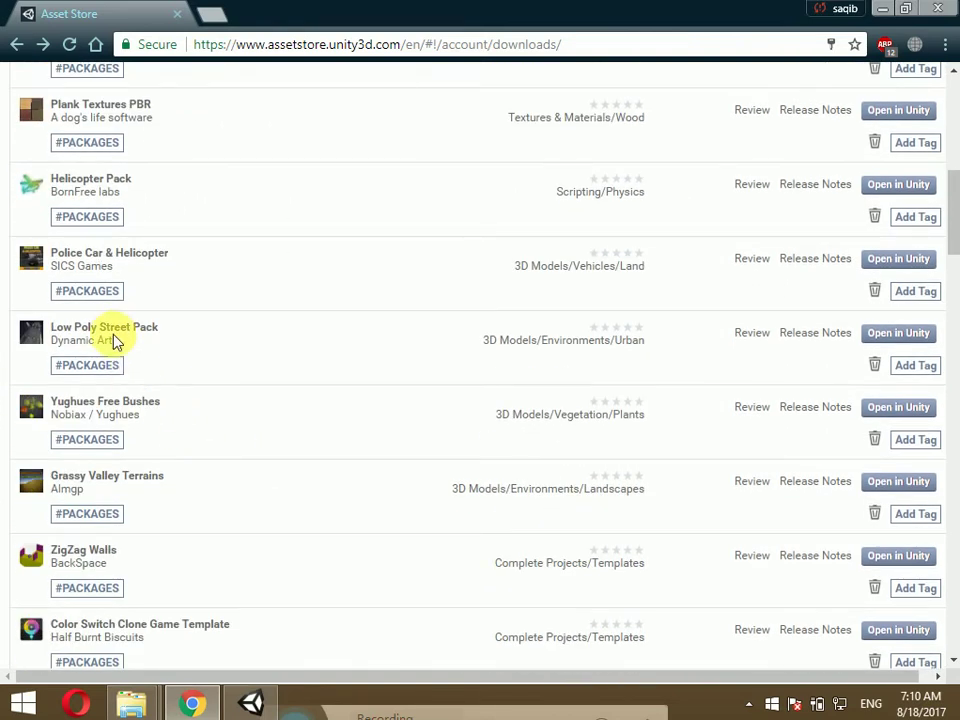
left_click(114, 336)
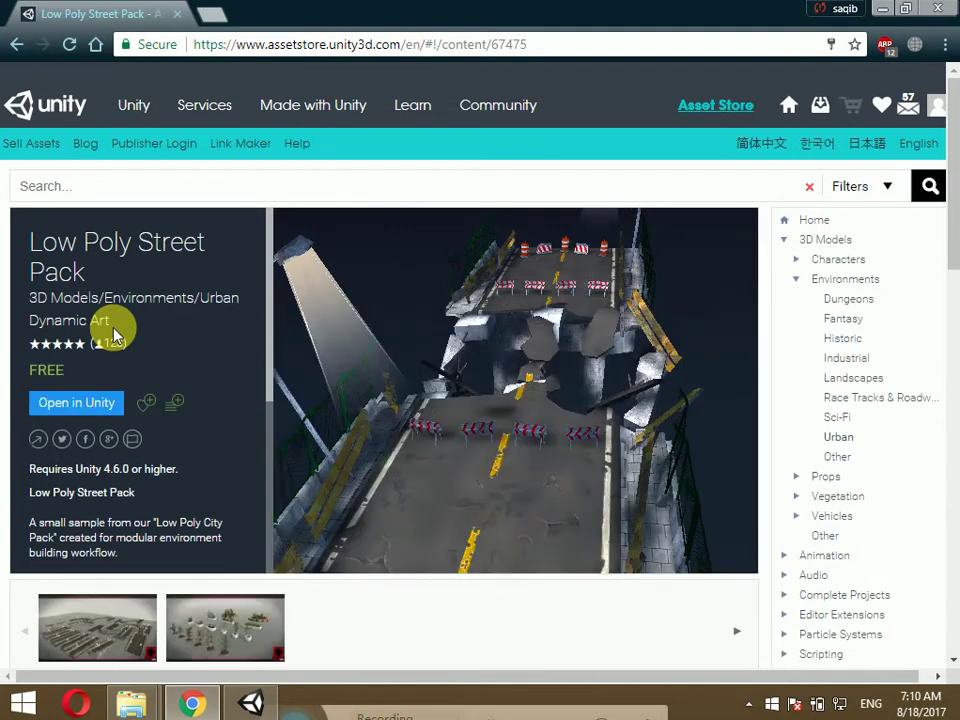
- Enlarge the Low Poly Street Pack screenshots, then briefly minimize Chrome to check Unity
scroll(500, 580, "down", 2)
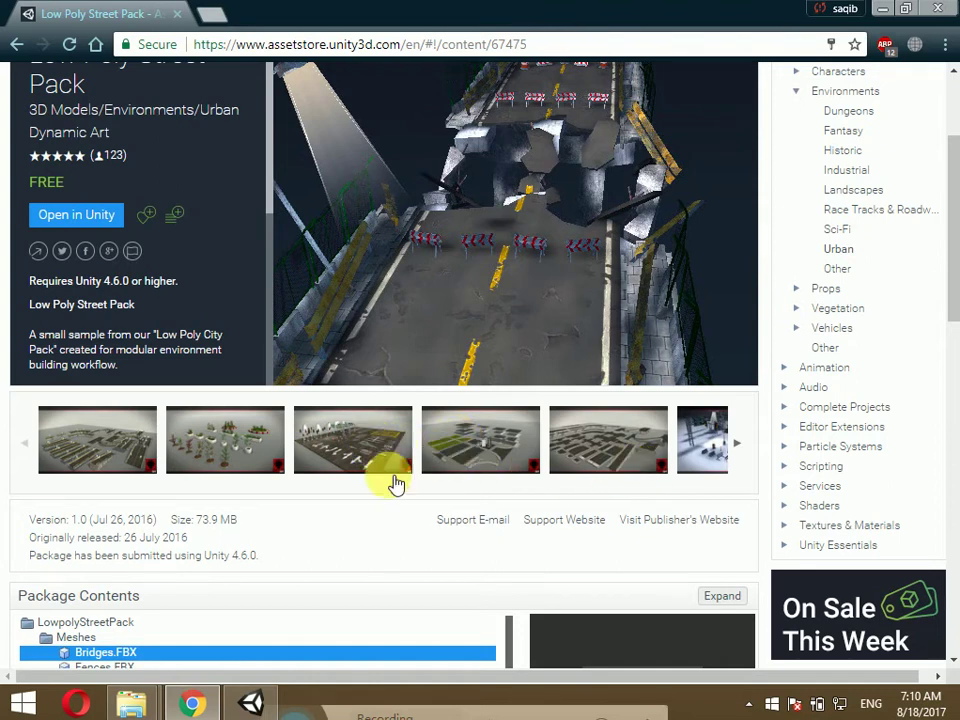
scroll(400, 495, "down", 4)
scroll(418, 505, "up", 5)
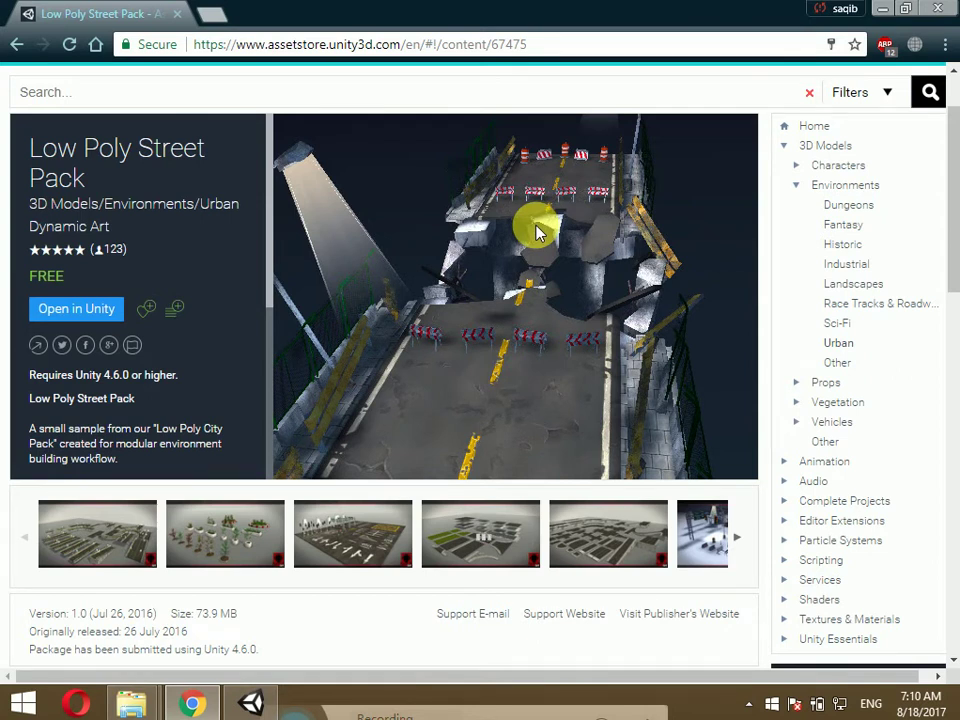
left_click(537, 232)
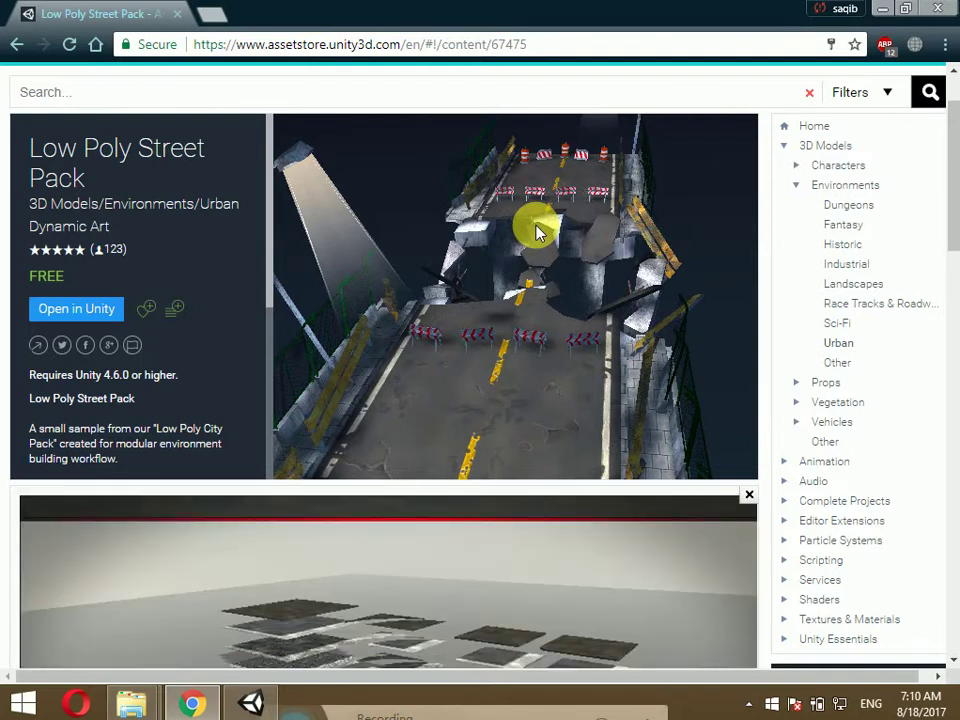
left_click(881, 8)
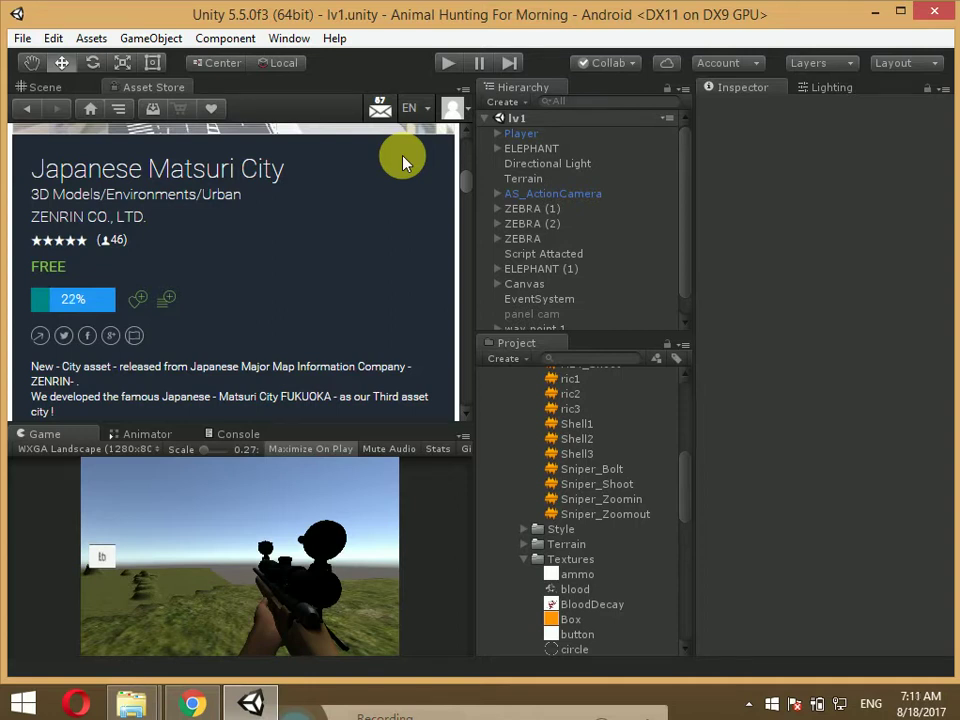
left_click(193, 703)
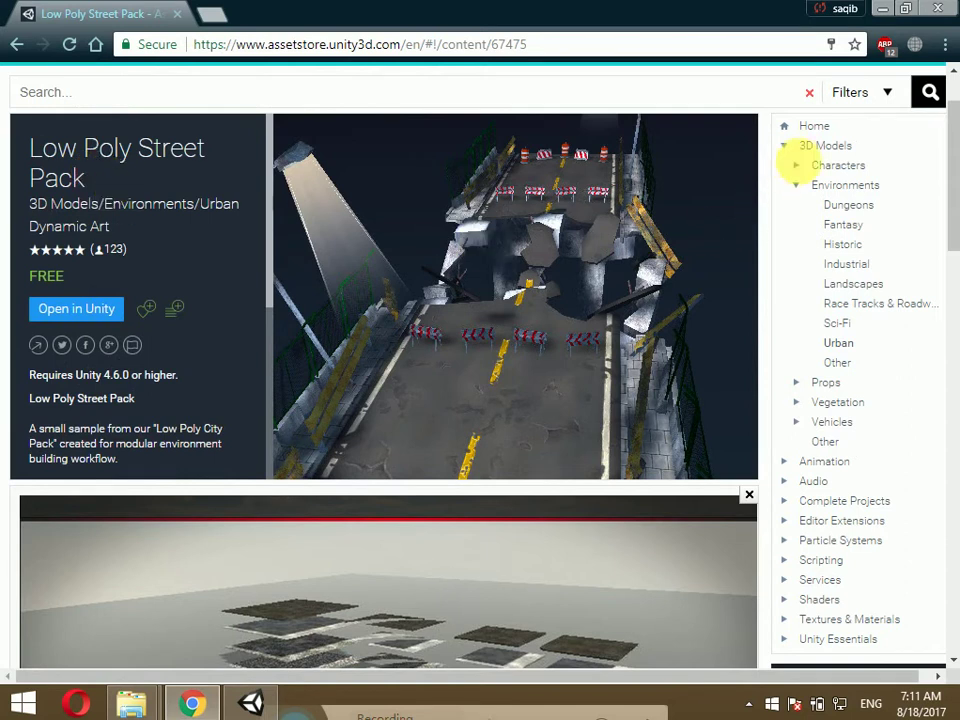
- Go to the Asset Store home page and browse Most Popular assets like Haunted Town, Final IK, Gaia
left_click(815, 127)
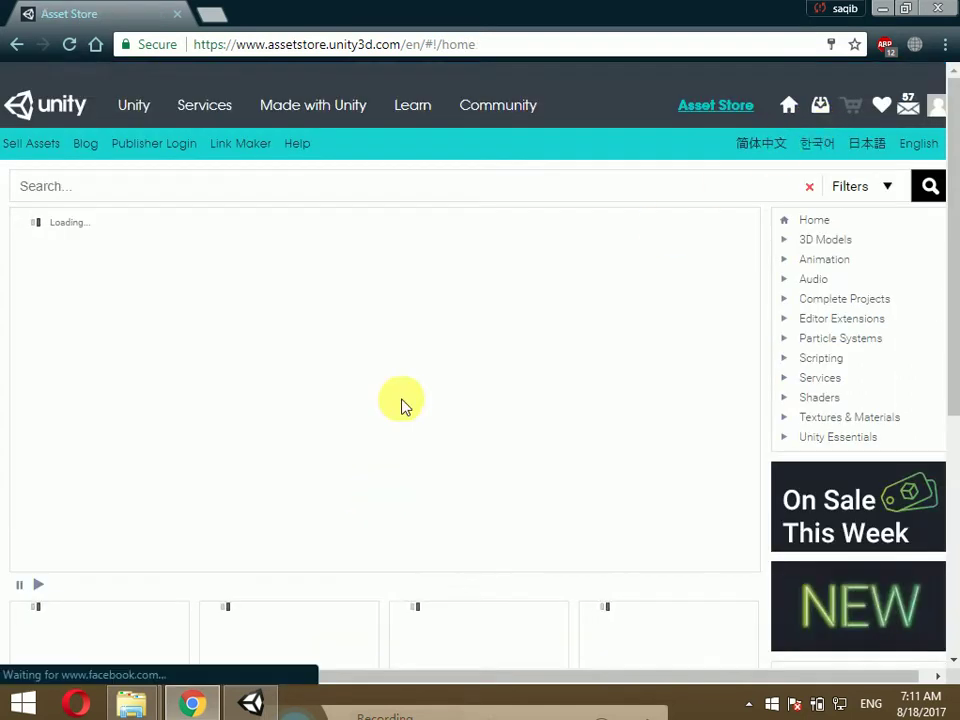
scroll(422, 360, "down", 2)
scroll(422, 360, "down", 2)
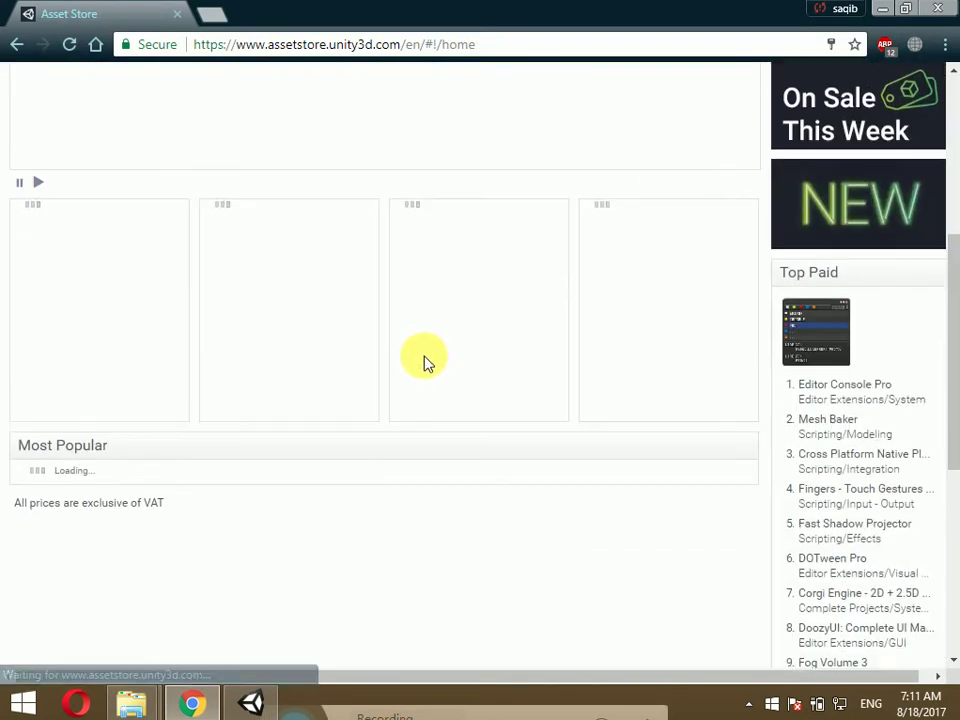
scroll(422, 360, "down", 3)
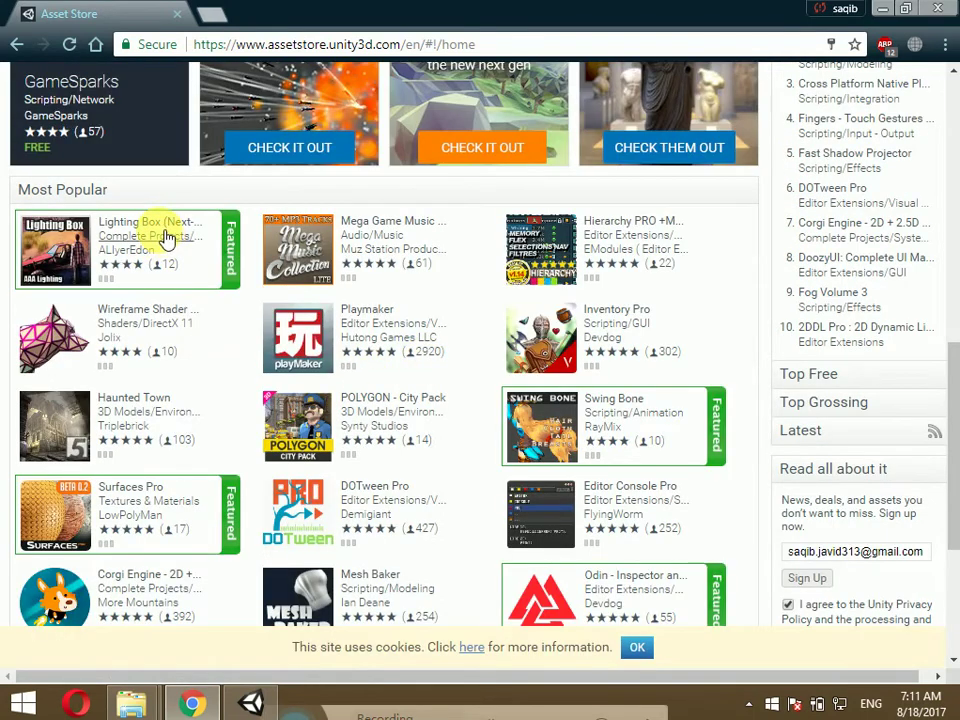
scroll(365, 550, "down", 1)
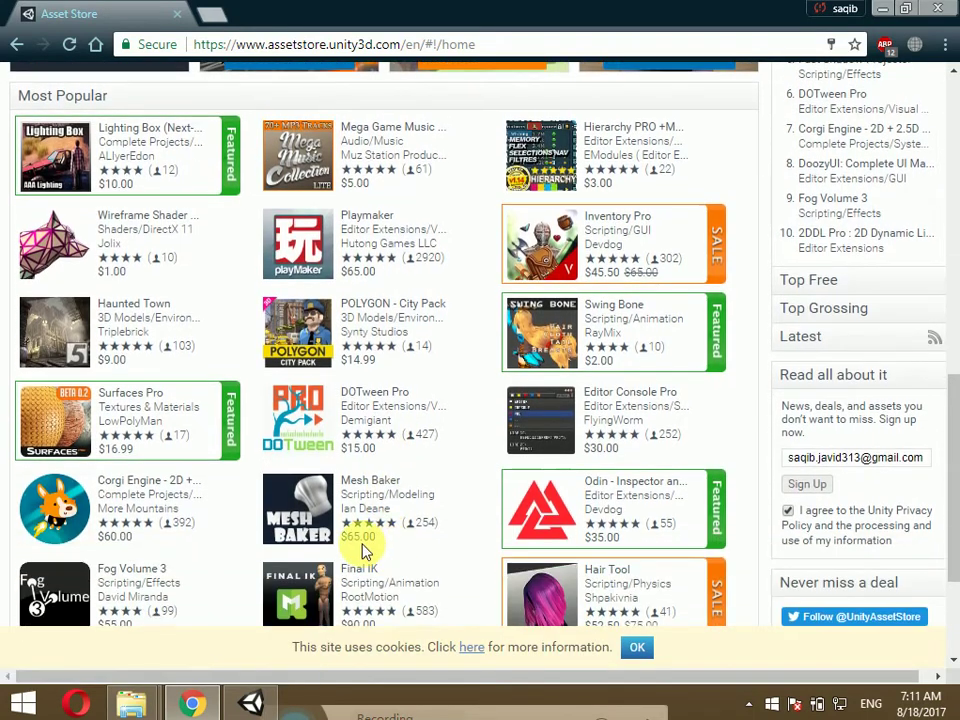
scroll(330, 543, "down", 2)
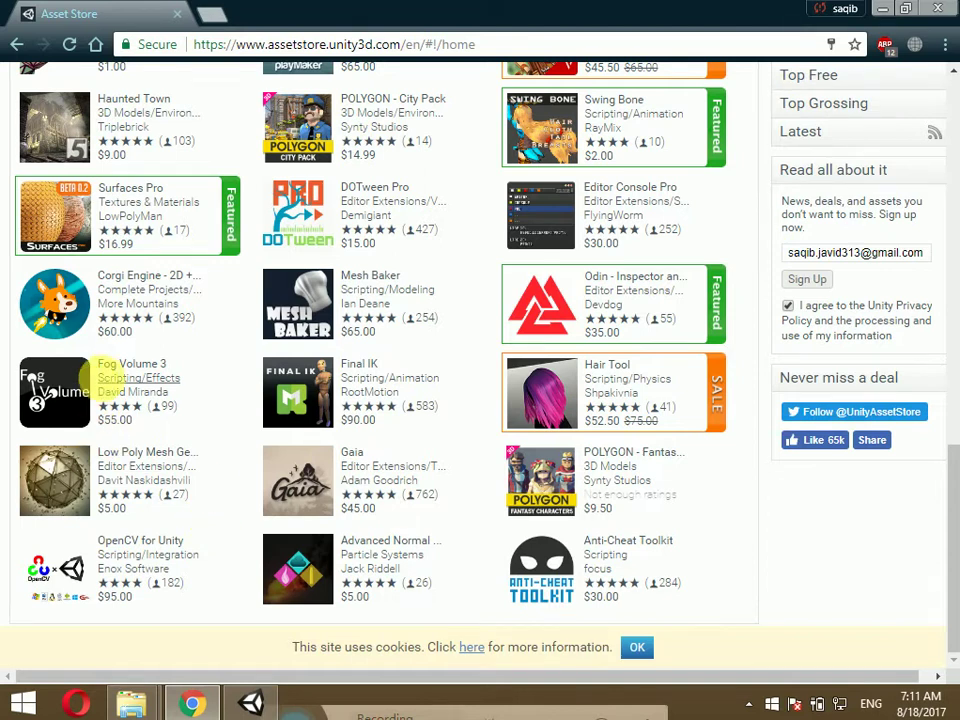
- Open the Fog Volume 3 product page and scroll down to its version info
left_click(121, 368)
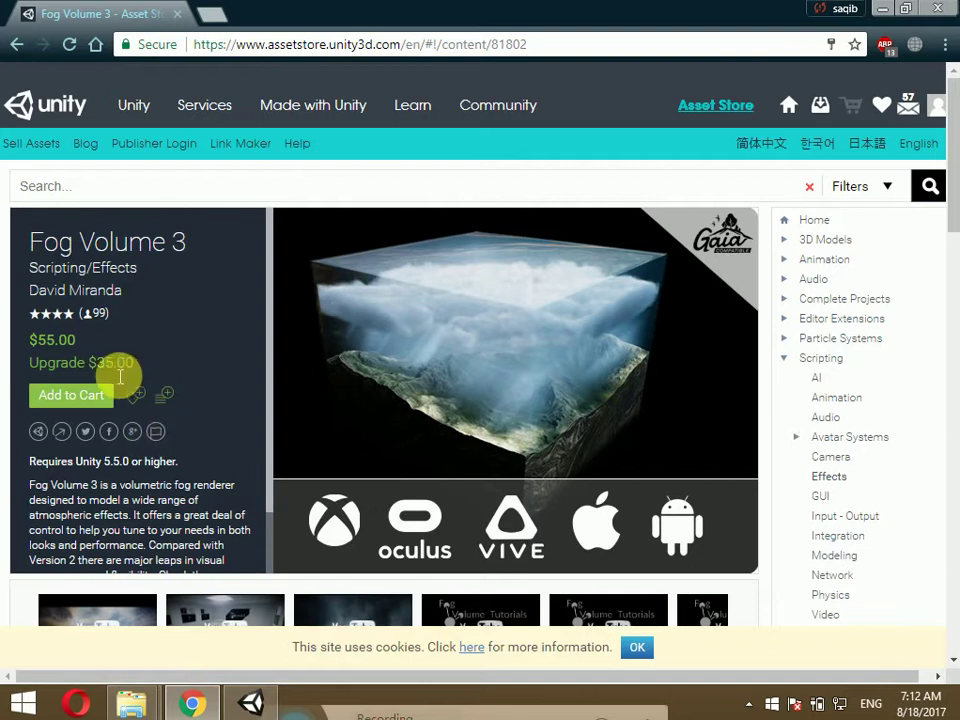
scroll(185, 435, "down", 1)
scroll(189, 439, "down", 1)
scroll(195, 442, "down", 1)
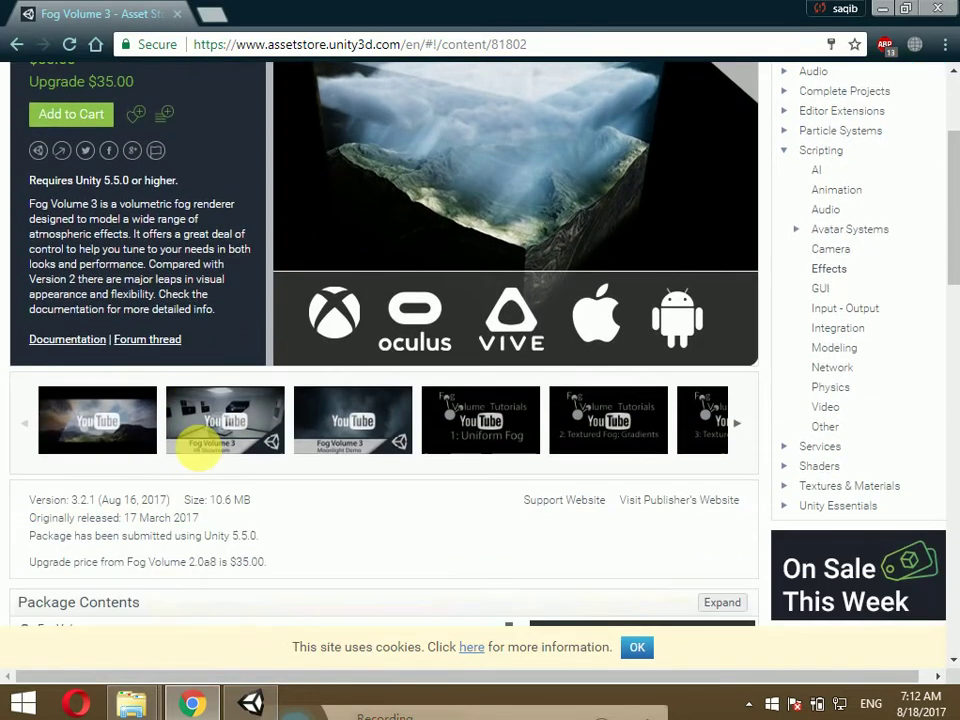
scroll(203, 452, "down", 2)
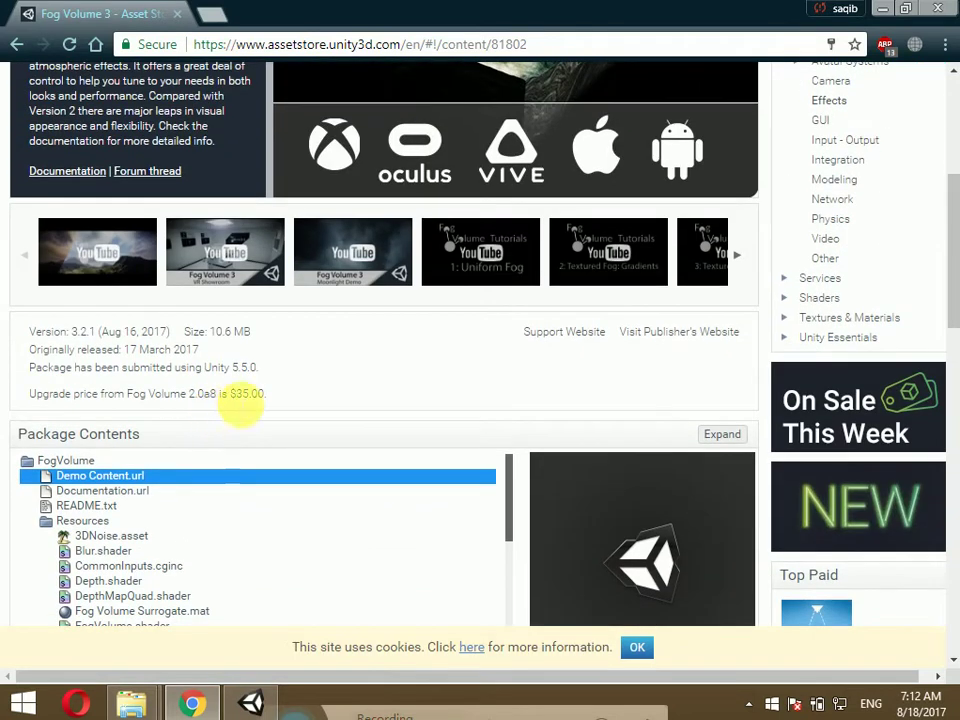
- Highlight the 17 March 2017 release date, then return to the top of the page
left_click_drag(121, 350, 220, 358)
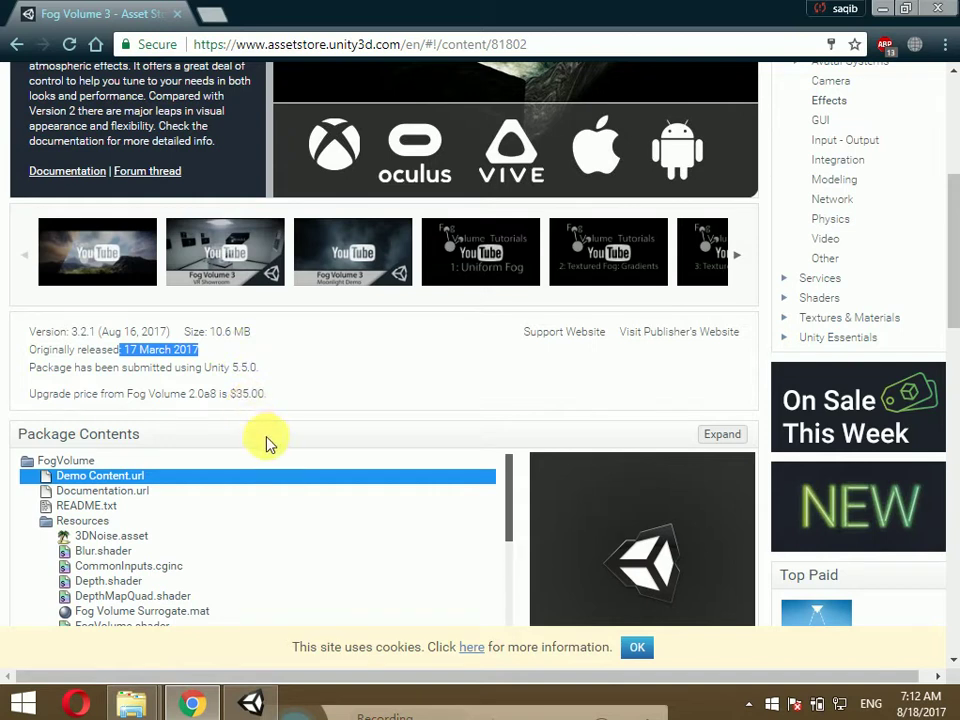
scroll(268, 443, "up", 3)
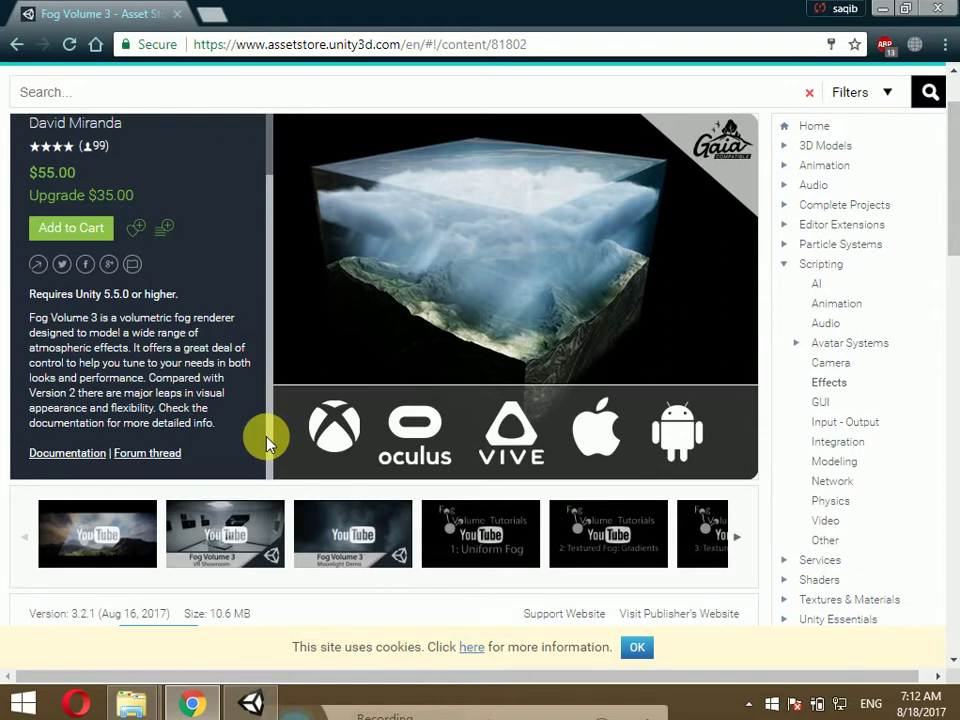
scroll(268, 443, "up", 1)
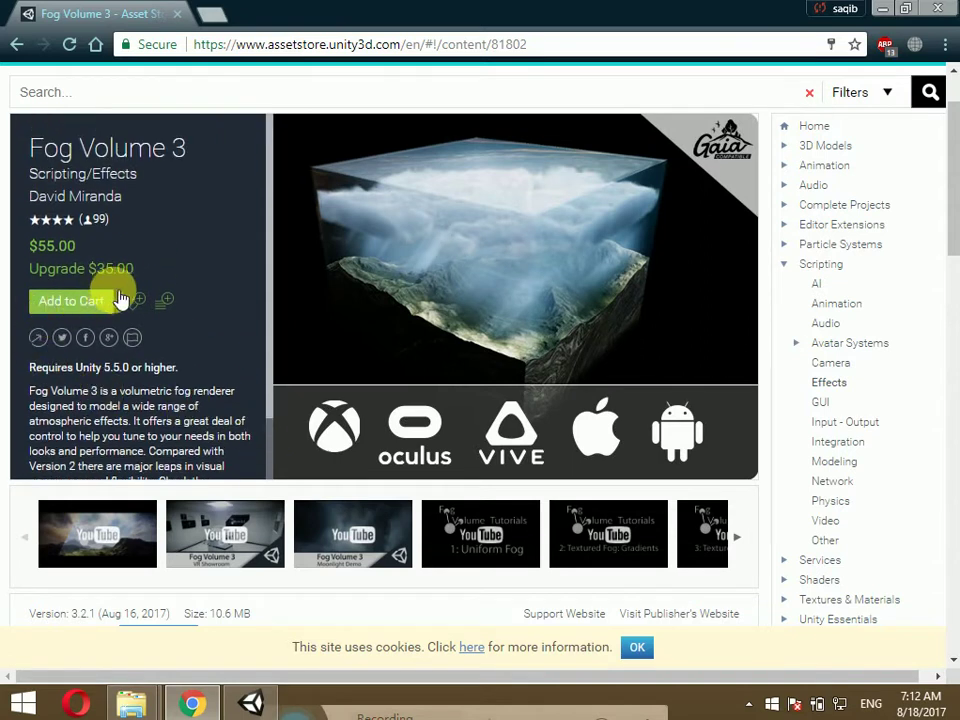
scroll(128, 310, "up", 1)
scroll(131, 318, "down", 1)
scroll(158, 400, "down", 2)
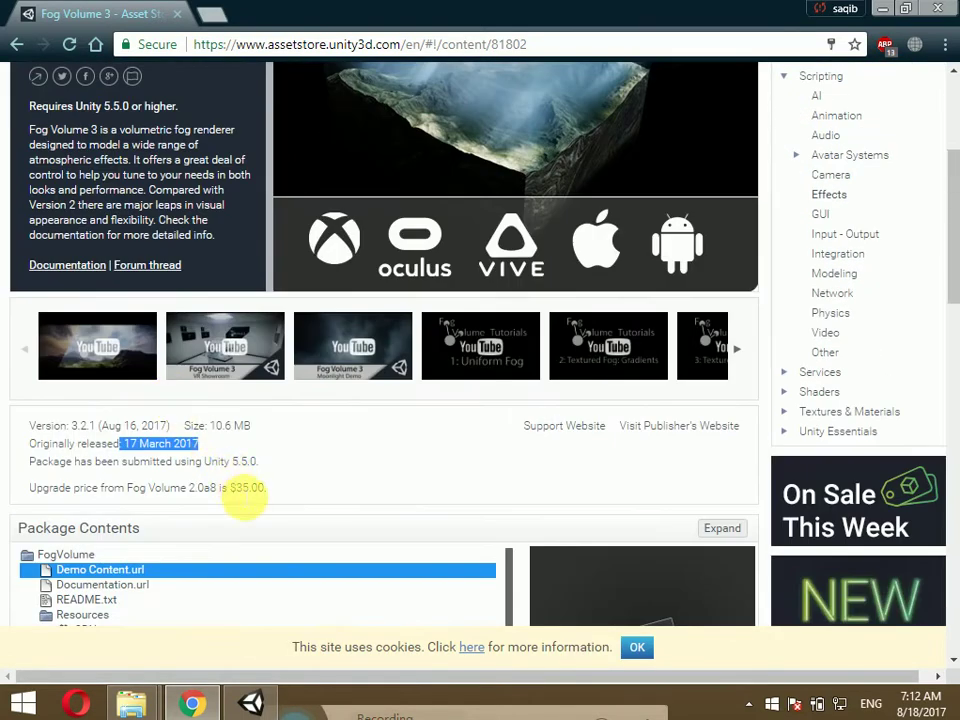
scroll(135, 190, "up", 1)
scroll(150, 215, "up", 2)
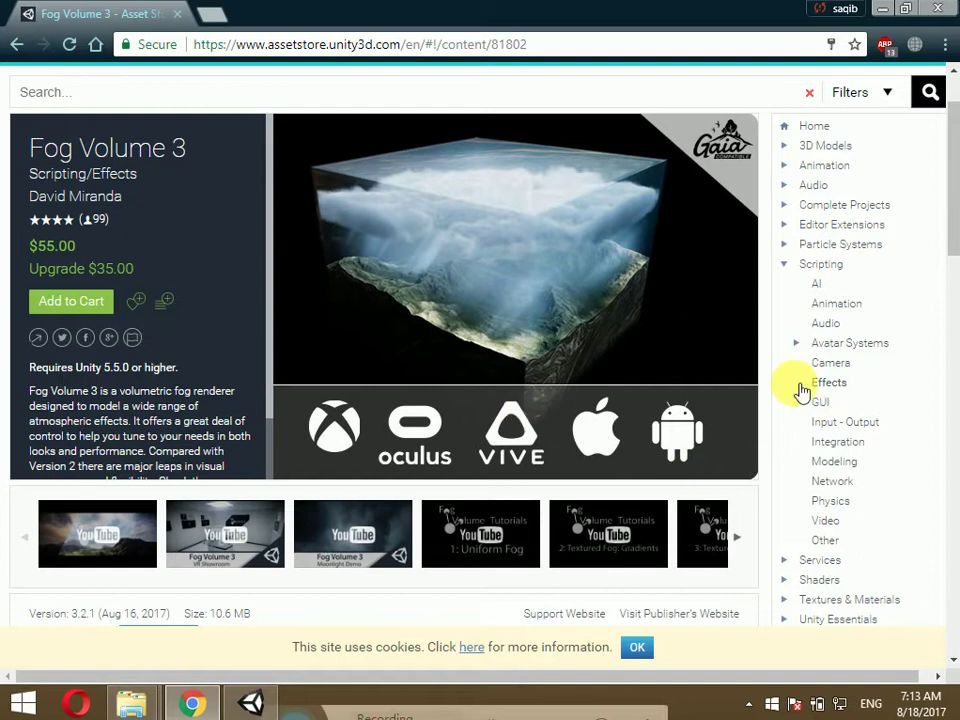
- From the Asset Store home page, search for 'buildings'
left_click(813, 127)
left_click(165, 190)
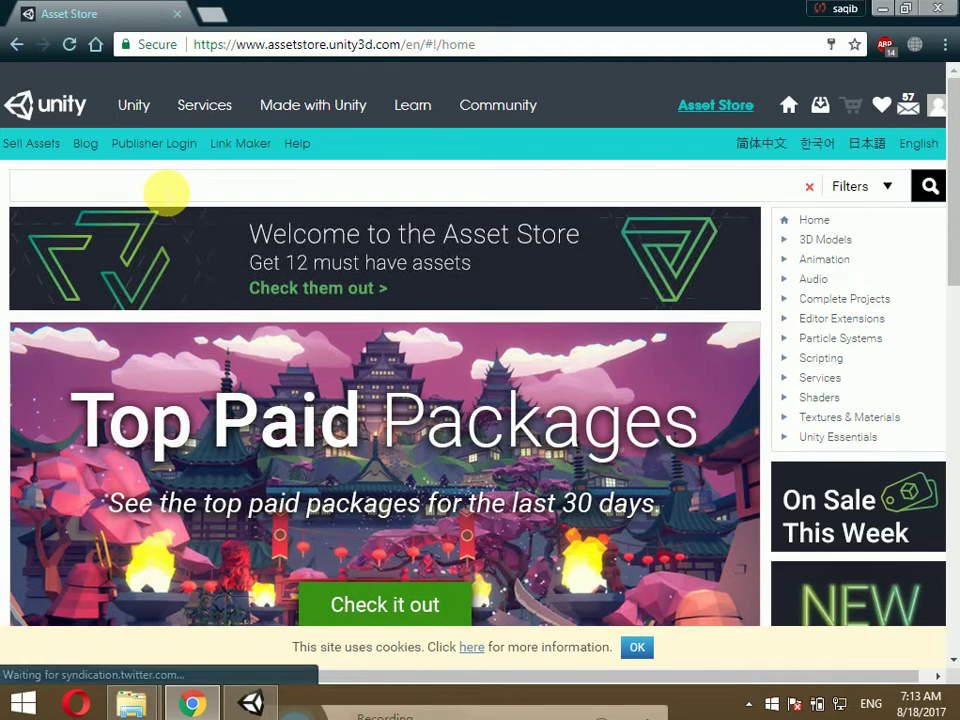
type("buikd")
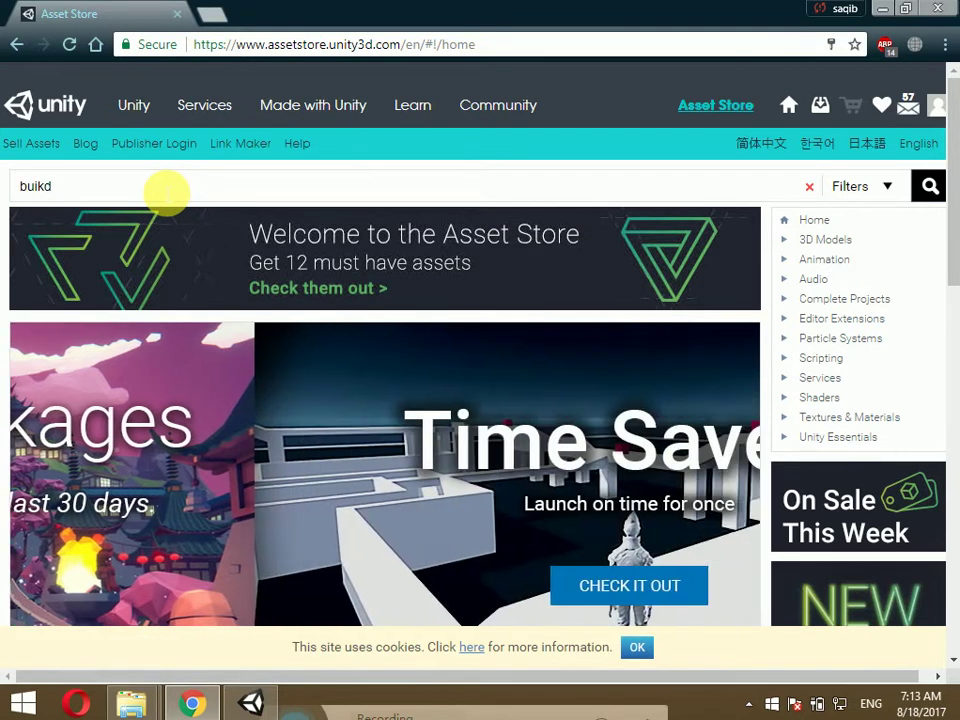
key("BackSpace")
key("BackSpace")
type("ldi")
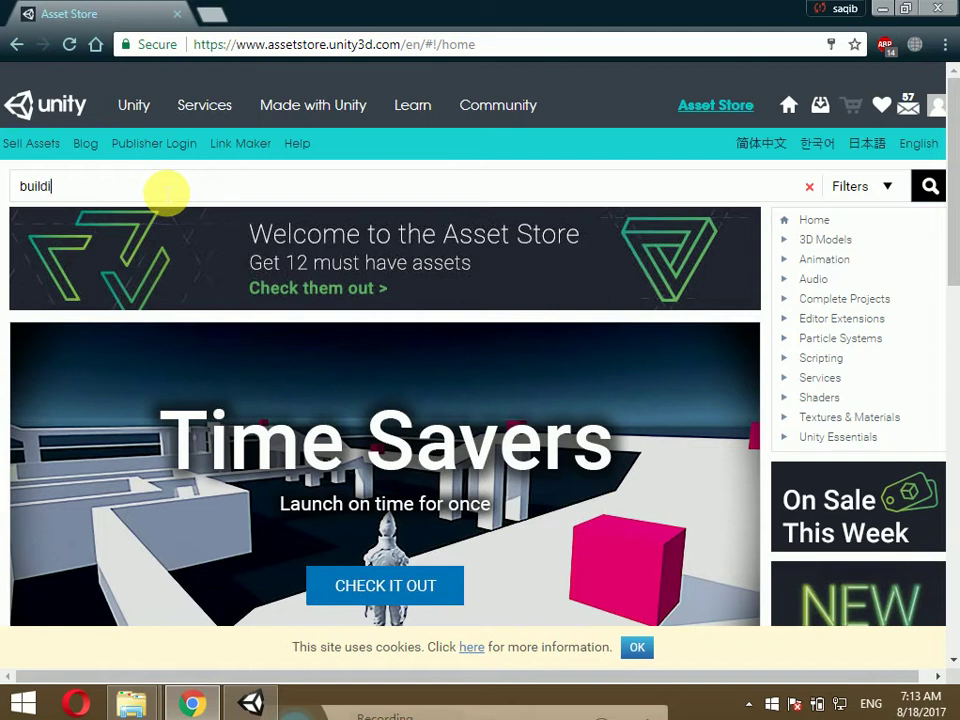
type("ngs")
key("Return")
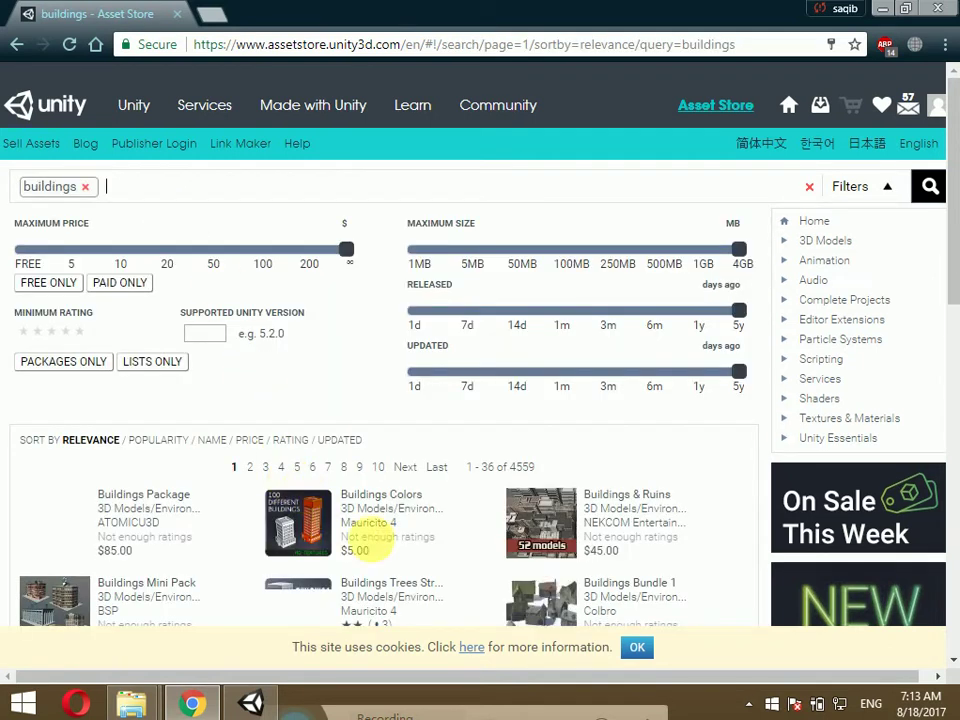
- Open the Buildings Package page and check its original release date and version date
left_click(176, 505)
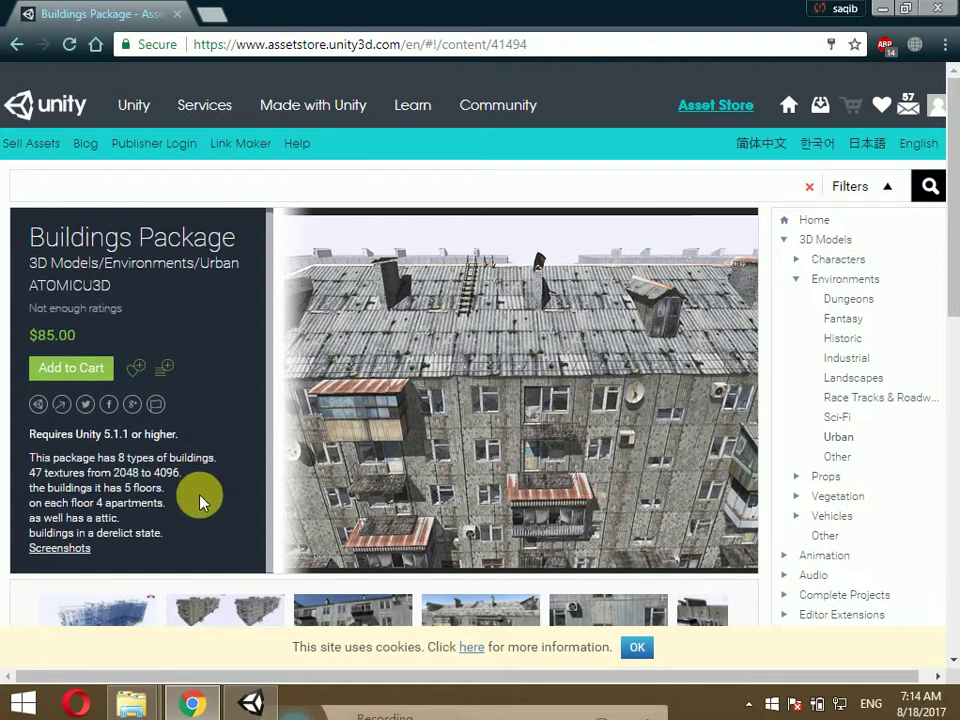
scroll(253, 518, "down", 5)
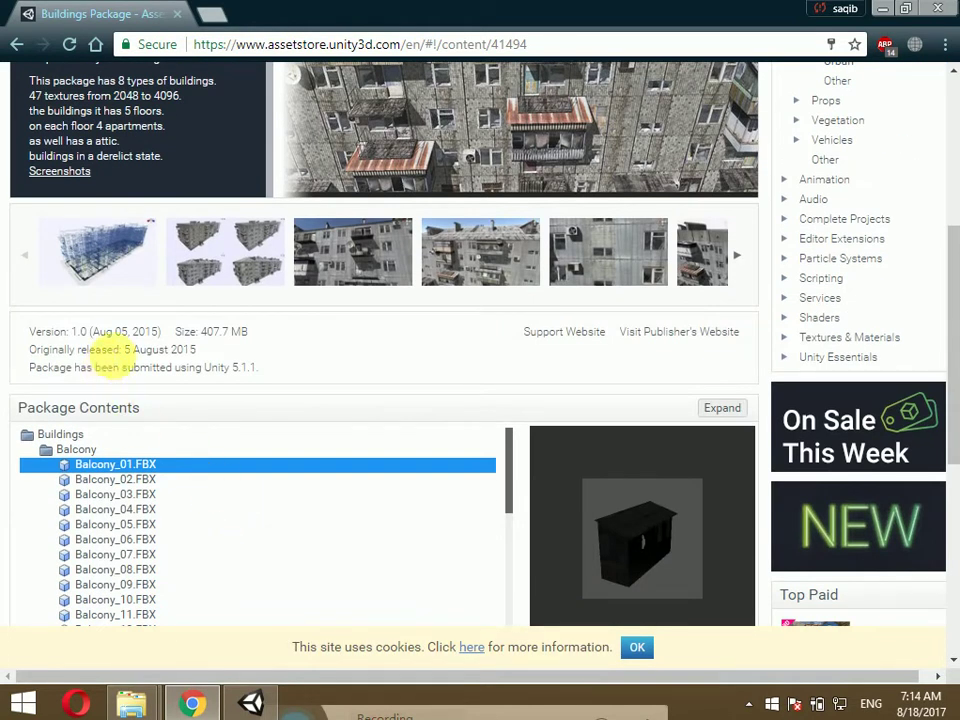
left_click_drag(196, 350, 36, 350)
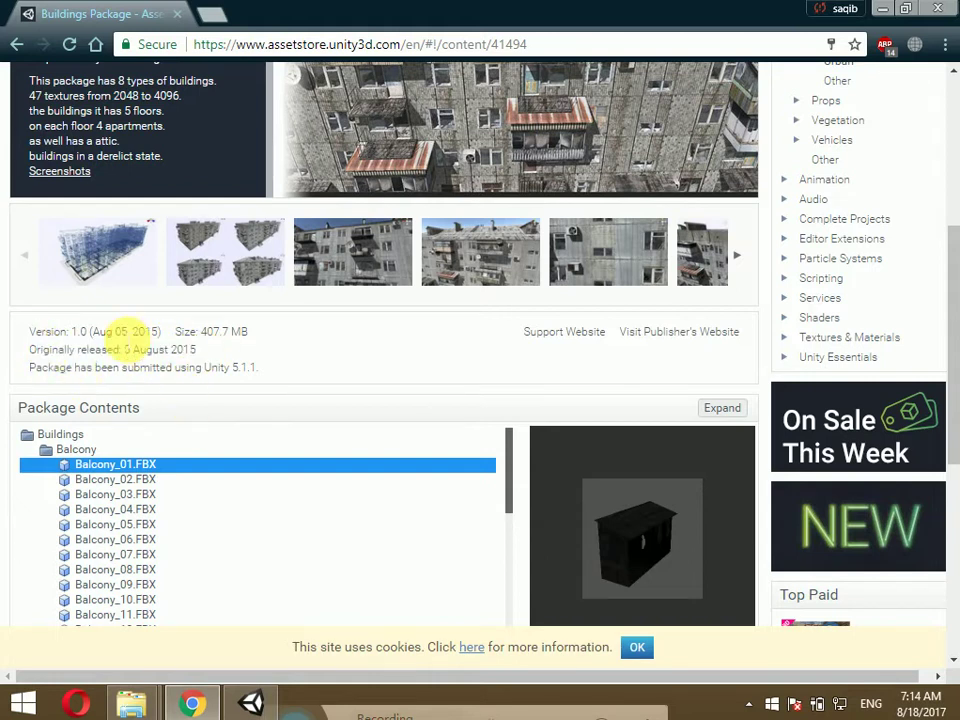
left_click_drag(117, 331, 160, 331)
left_click(266, 376)
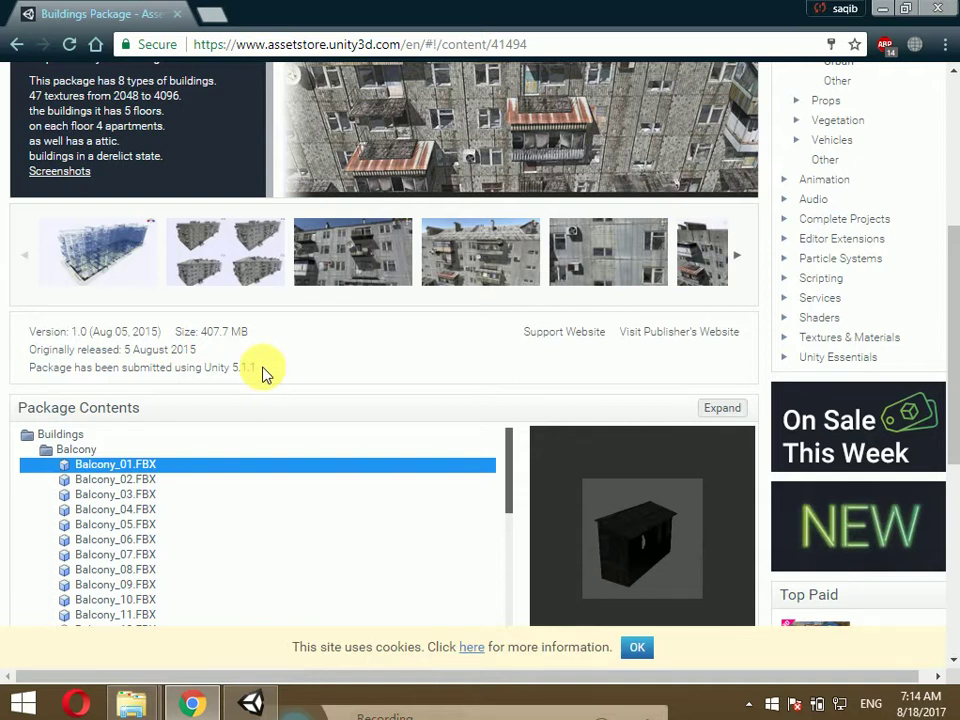
scroll(258, 380, "up", 5)
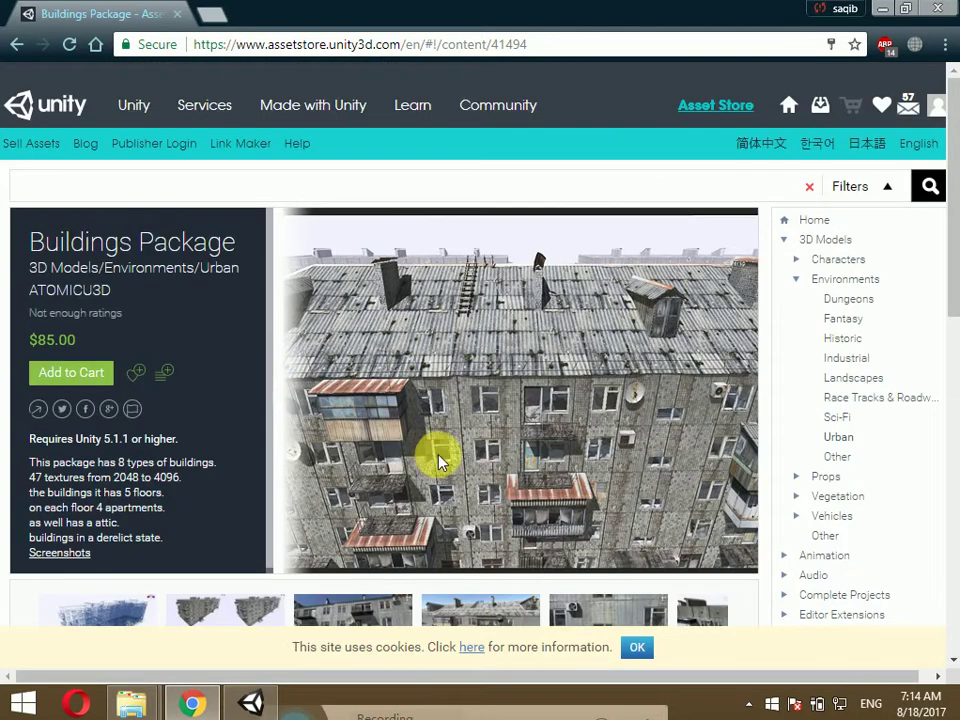
scroll(438, 460, "down", 2)
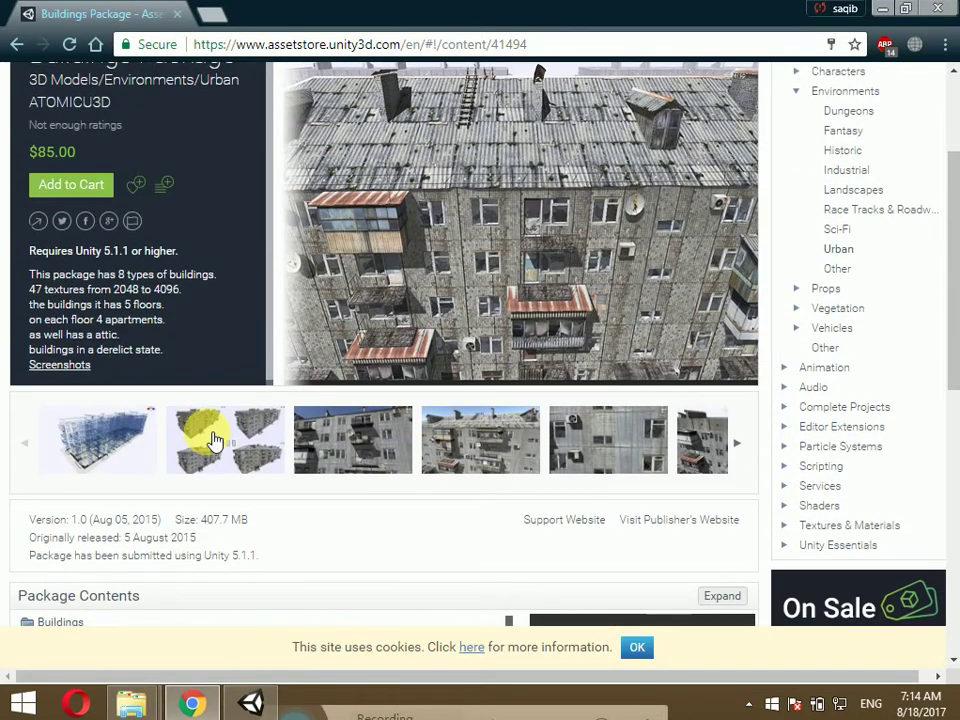
- Enlarge the second Buildings Package screenshot and scroll around it
left_click(211, 440)
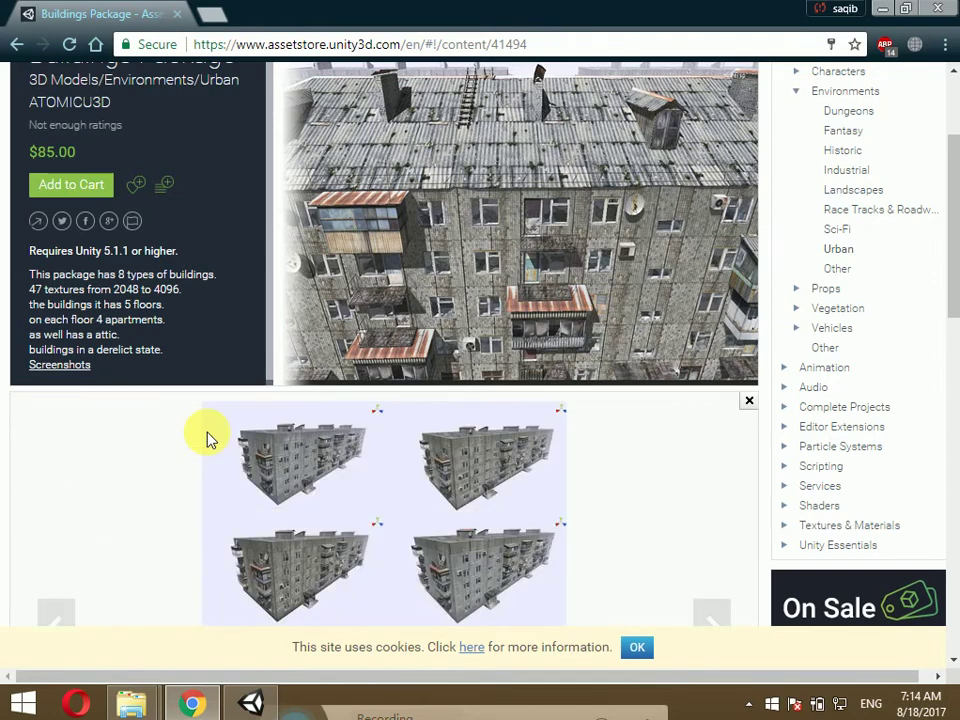
scroll(358, 482, "down", 3)
scroll(358, 482, "down", 1)
scroll(428, 375, "up", 5)
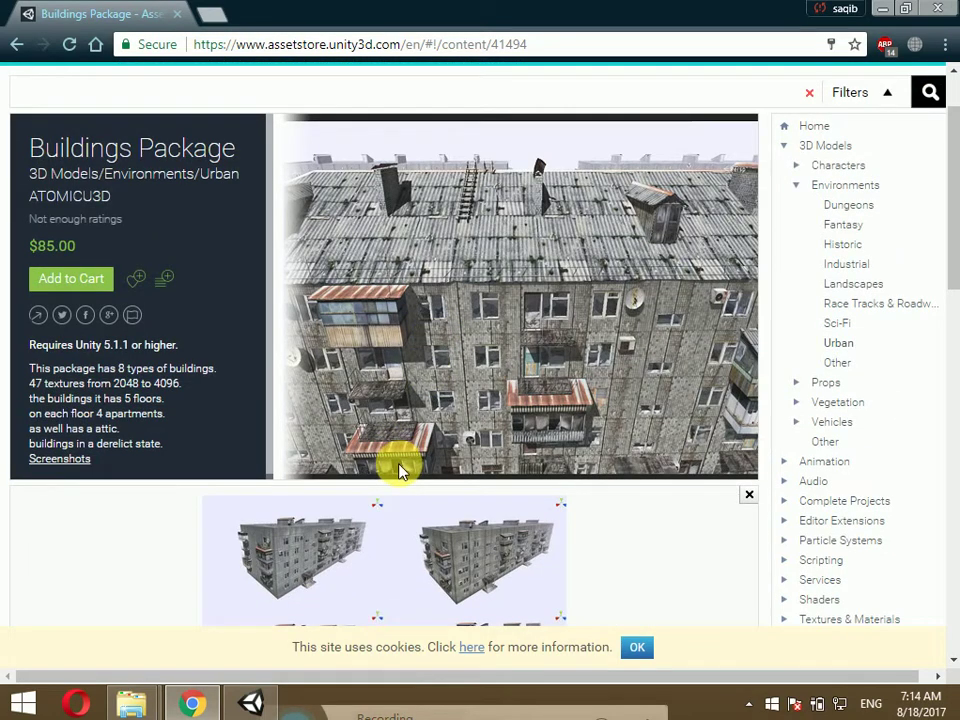
scroll(396, 467, "up", 1)
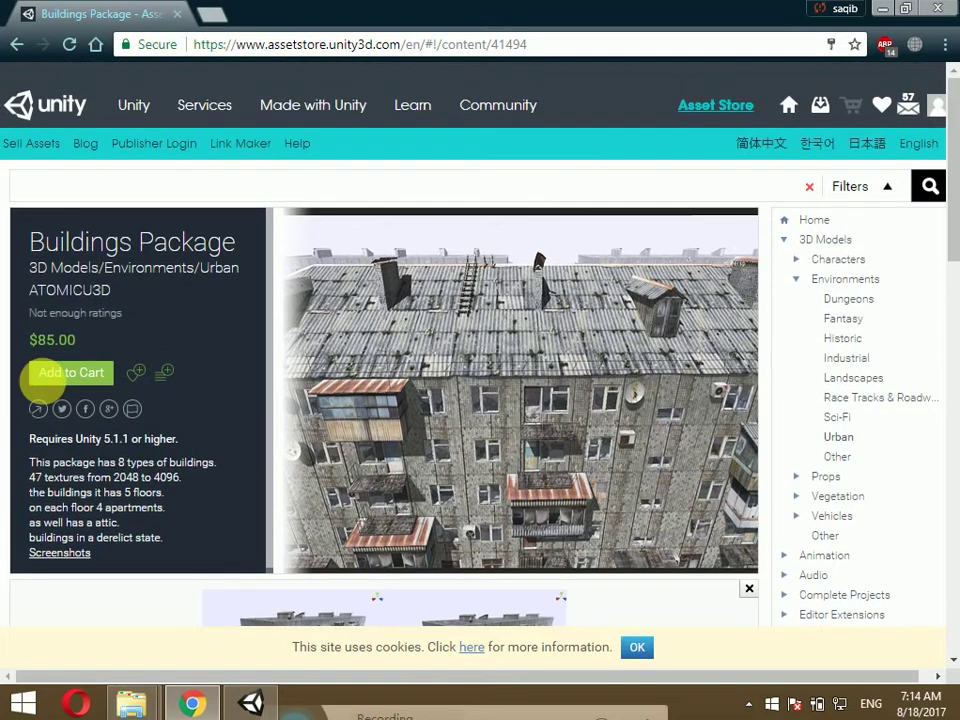
- Search the Asset Store for 'relestic car controller'
left_click(218, 196)
type("rcc")
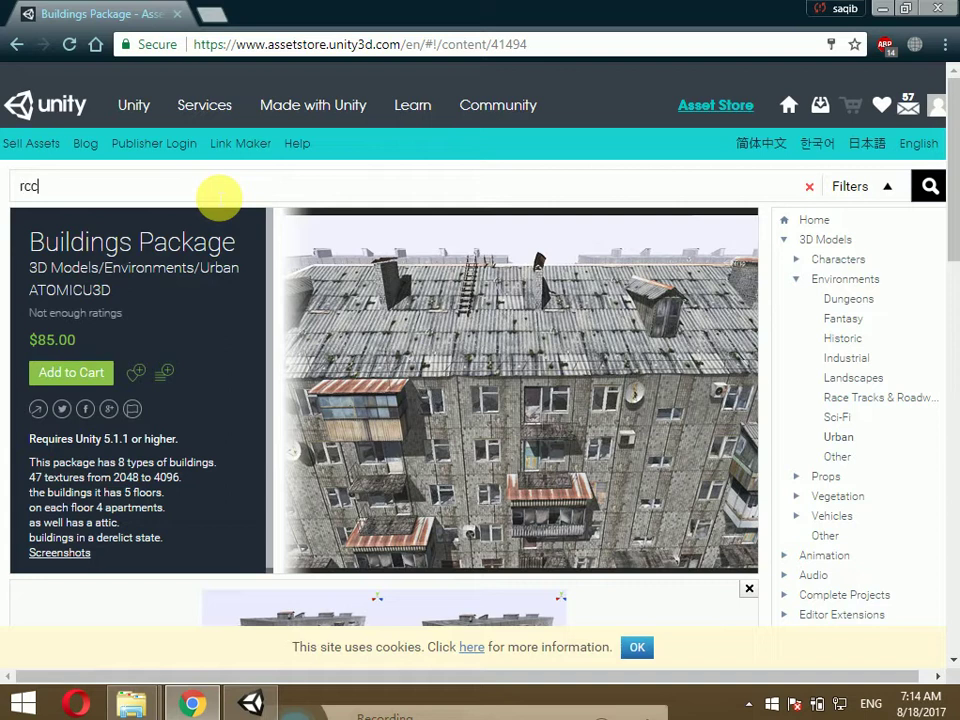
key("BackSpace")
key("BackSpace")
type("e")
type("lestic car")
type(" control")
key("BackSpace")
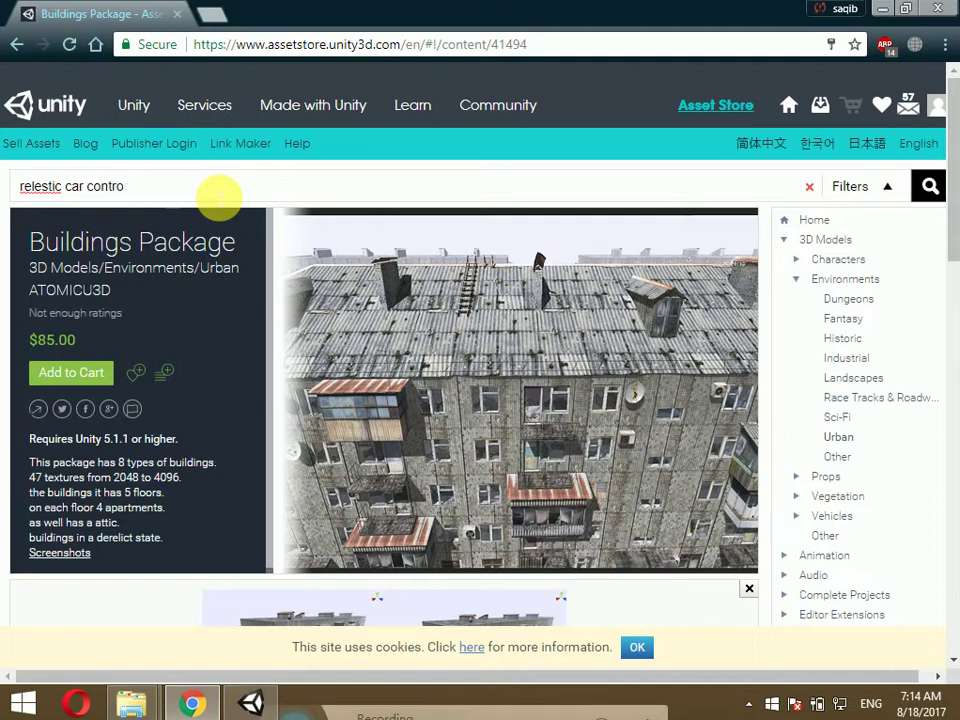
type("ller")
key("Return")
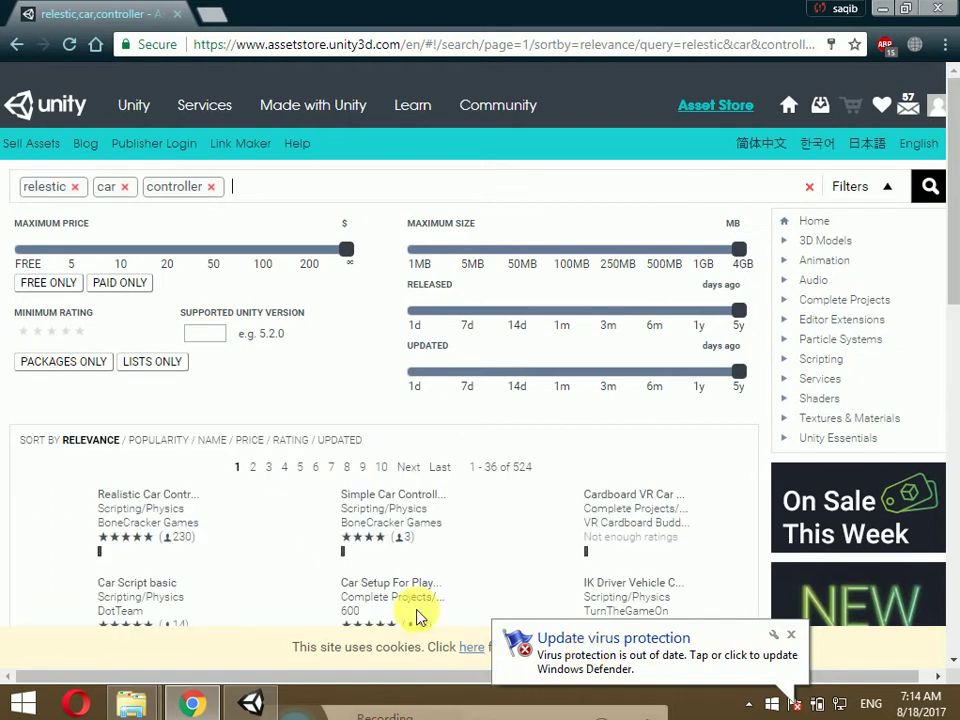
- Open the $50.00 Realistic Car Controller page and scroll through its description and Package Contents
left_click(183, 498)
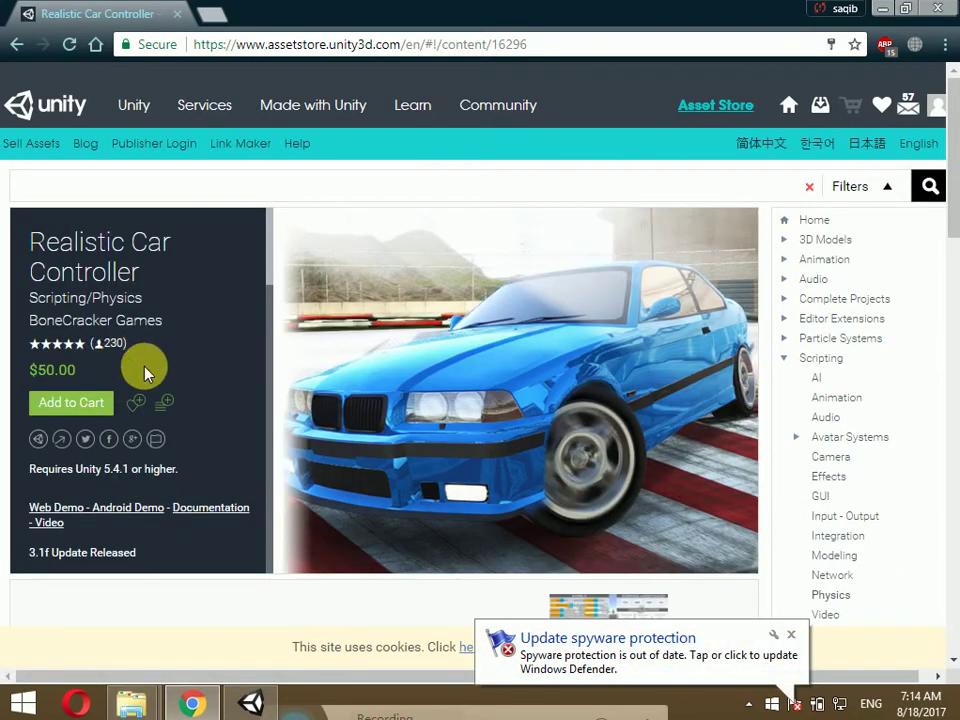
scroll(120, 415, "down", 2)
scroll(130, 450, "down", 5)
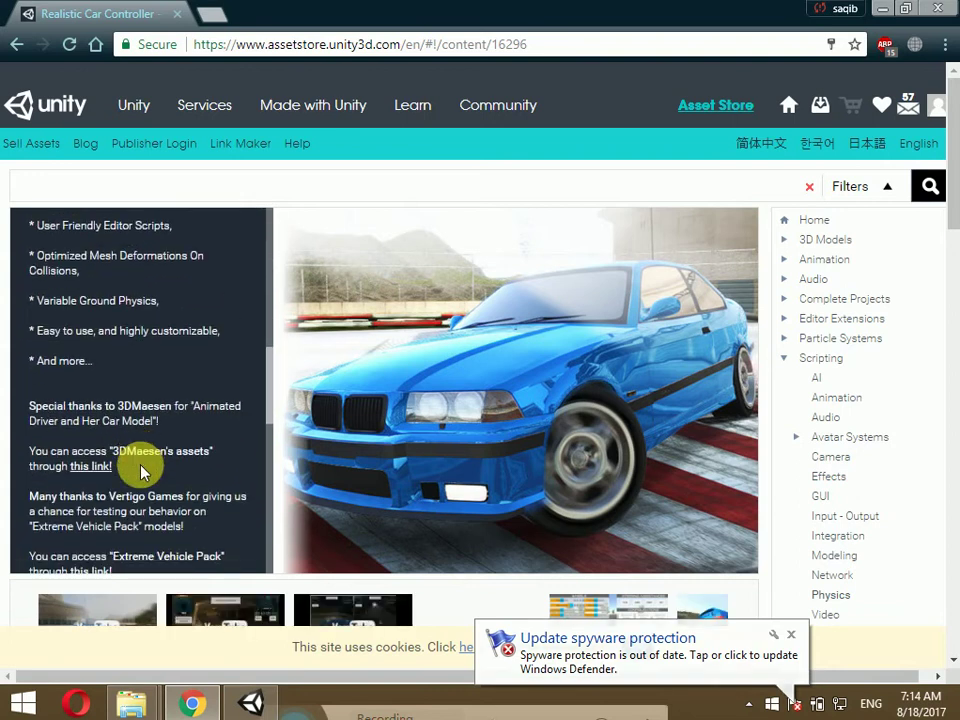
scroll(140, 460, "down", 2)
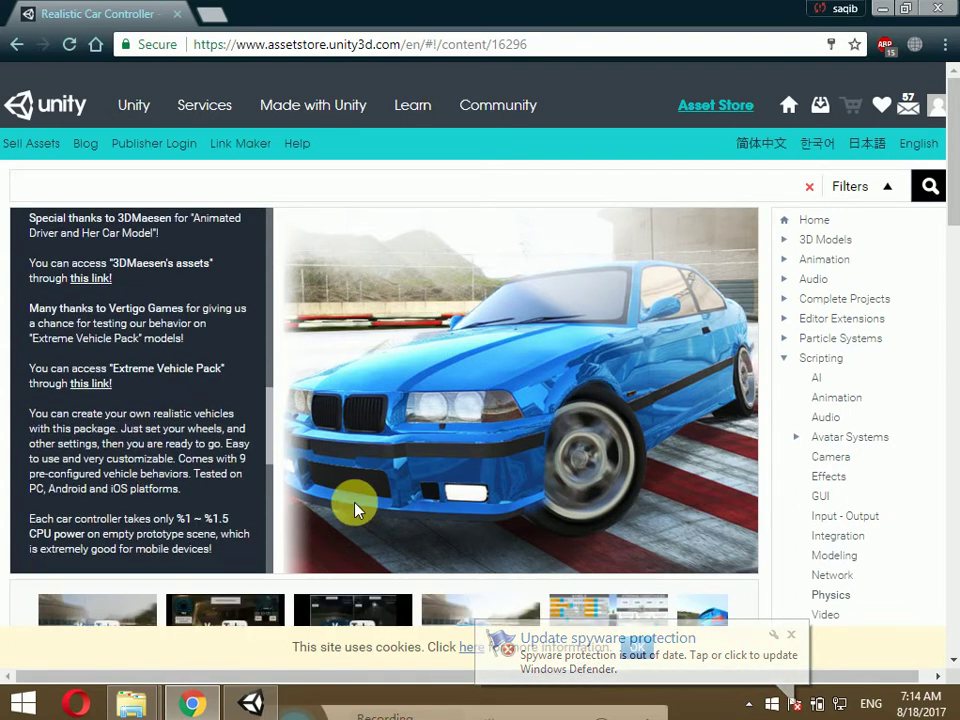
scroll(350, 506, "down", 5)
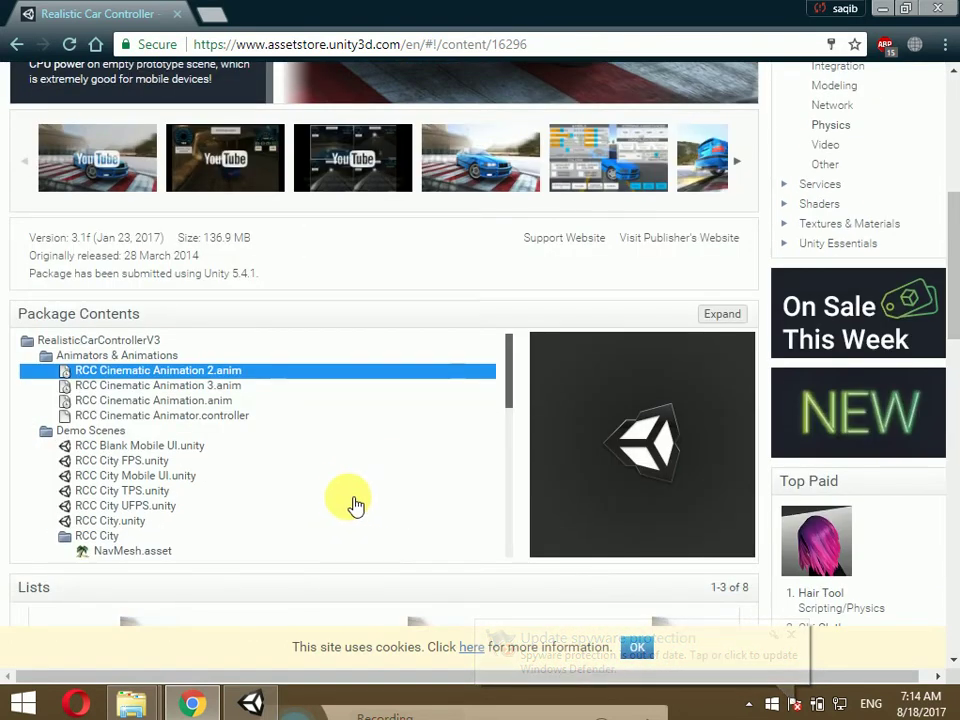
scroll(340, 497, "up", 4)
scroll(340, 497, "up", 1)
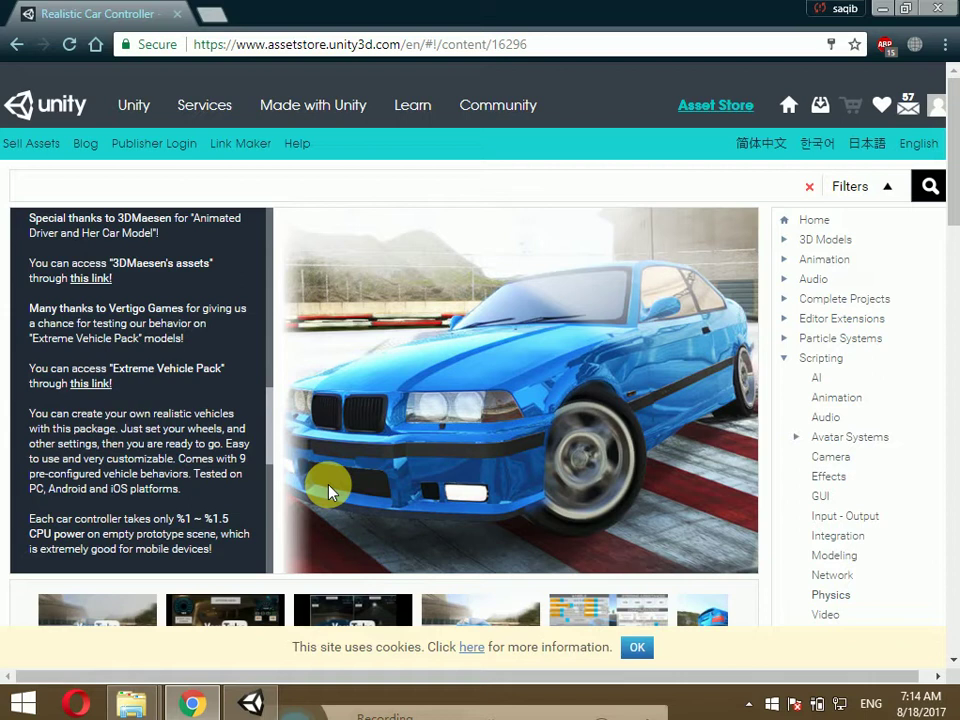
scroll(133, 343, "up", 3)
- Minimize Chrome to reveal Unity's Japanese Matsuri City download at 97%
scroll(138, 342, "up", 2)
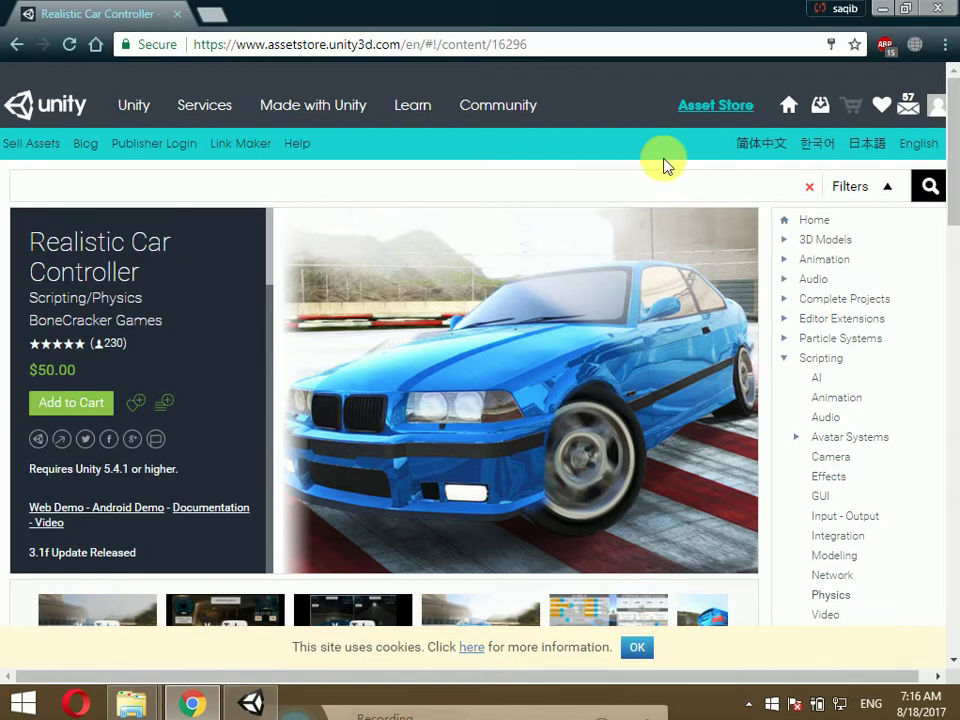
left_click(897, 9)
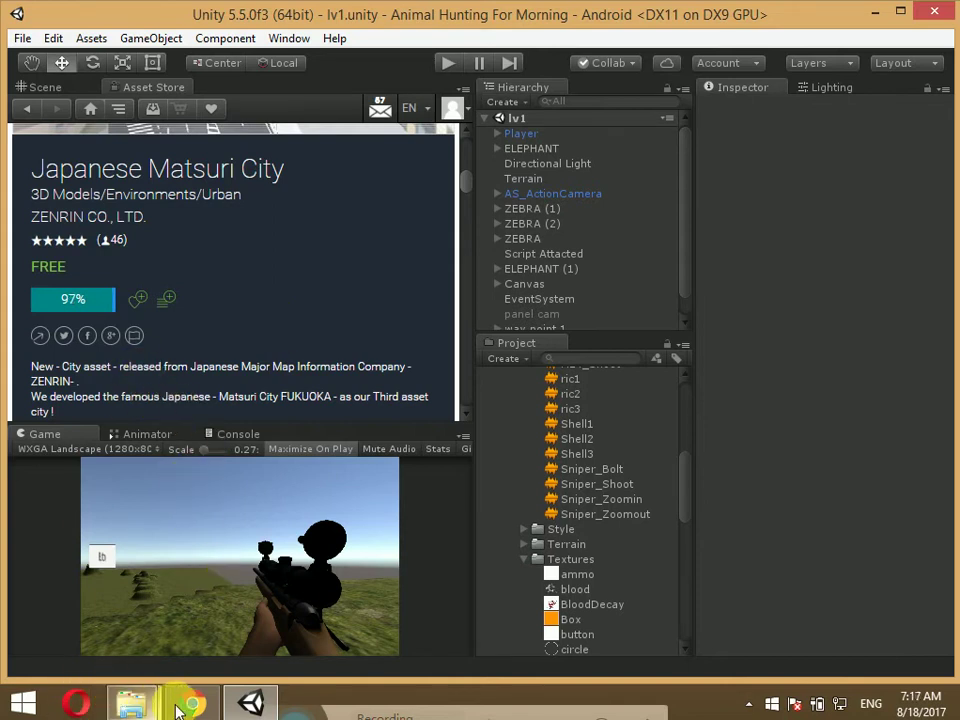
- Bring Chrome back to the front on the Realistic Car Controller page
left_click(220, 705)
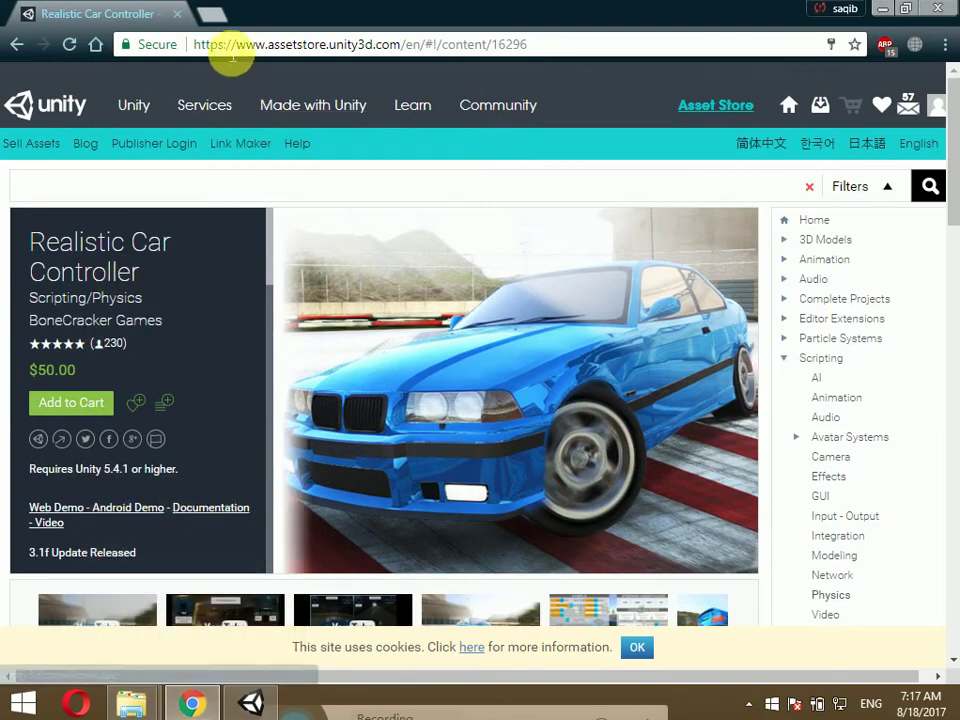
- Replace the Realistic Car Controller tab with a Google search for '3d models free download'
left_click(211, 13)
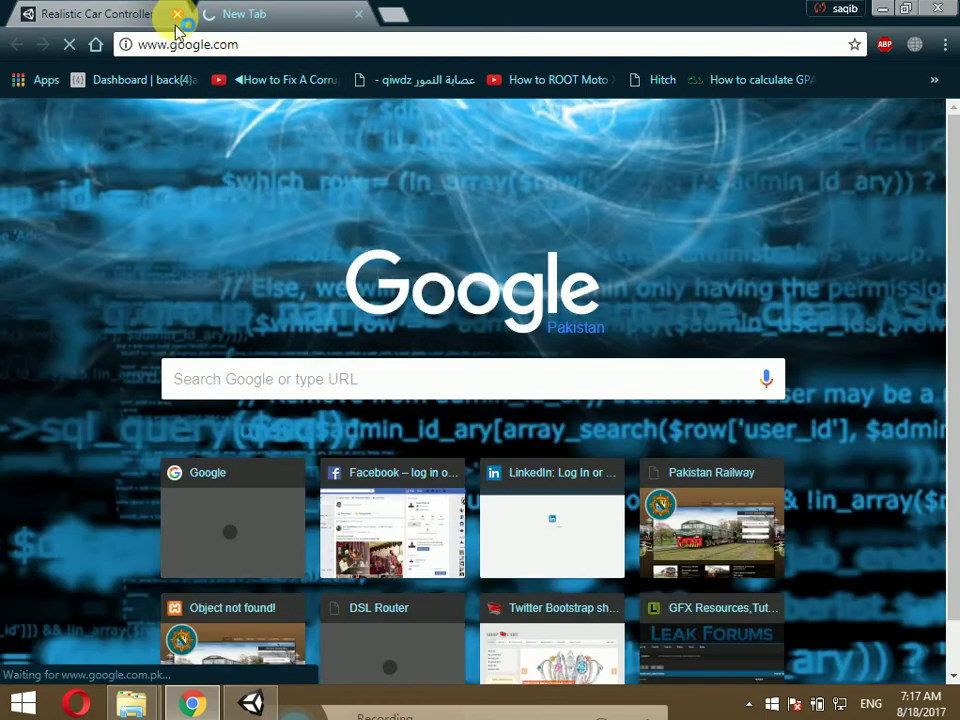
left_click(177, 14)
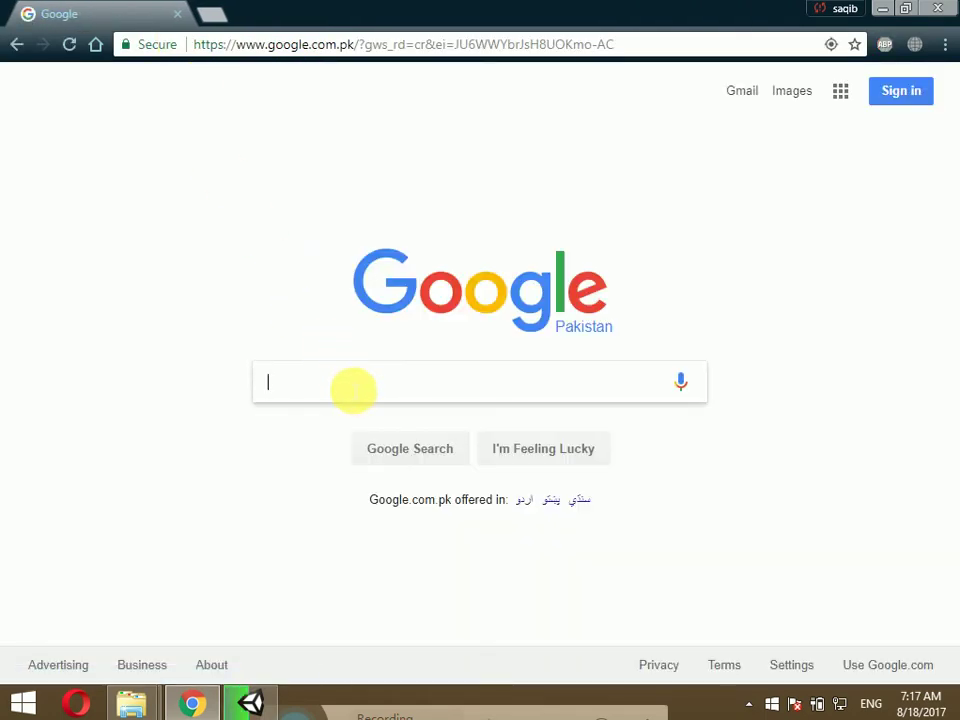
type("3d m")
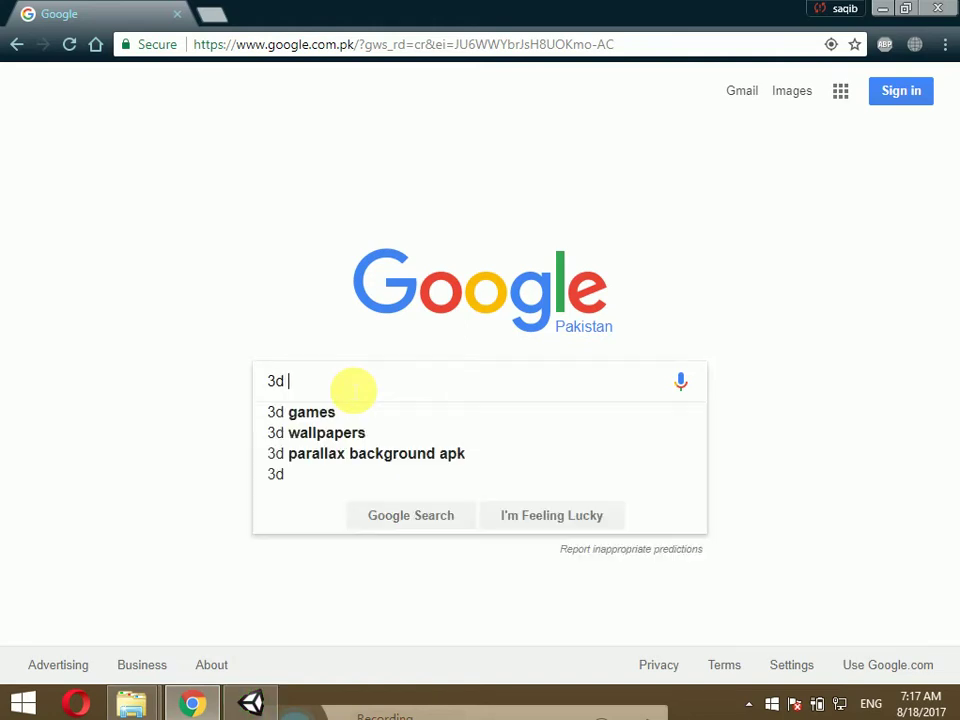
type("odels f")
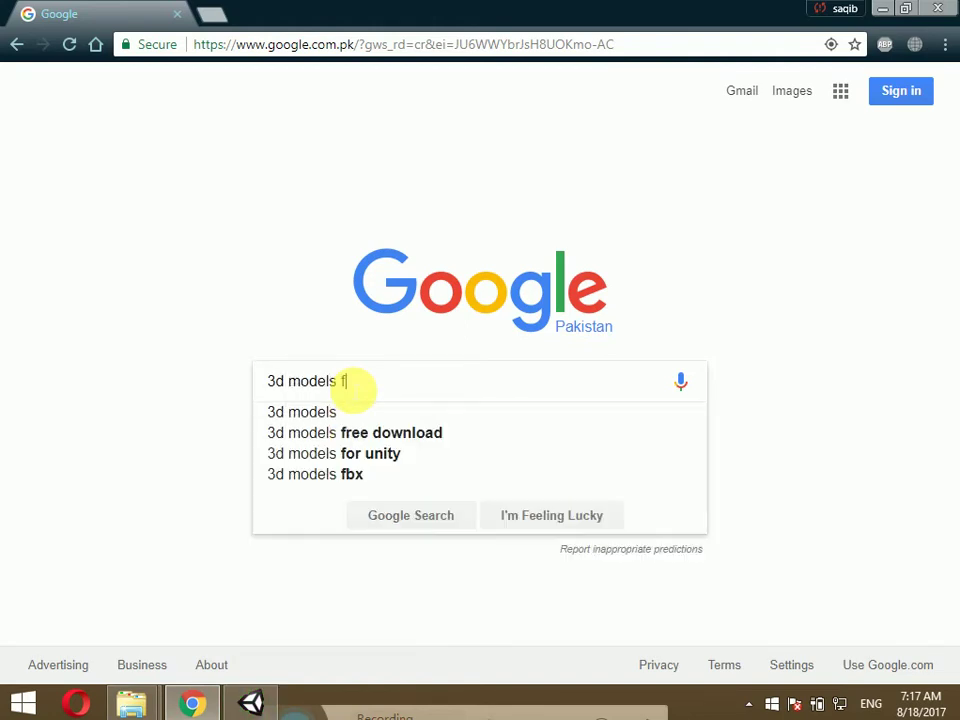
type("ree do")
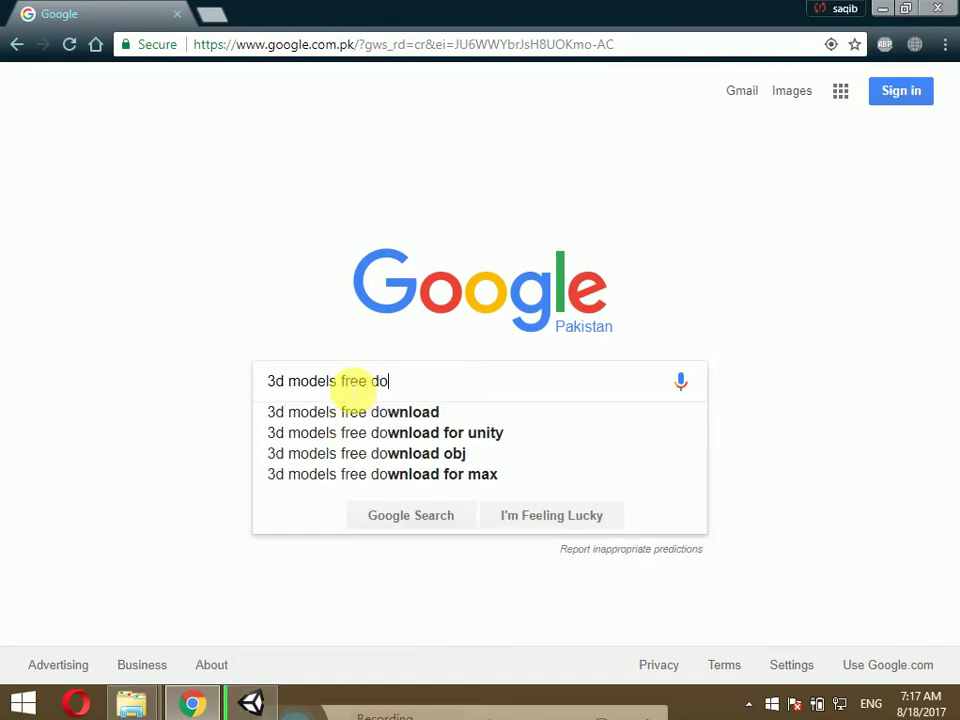
type("wnload")
key("Return")
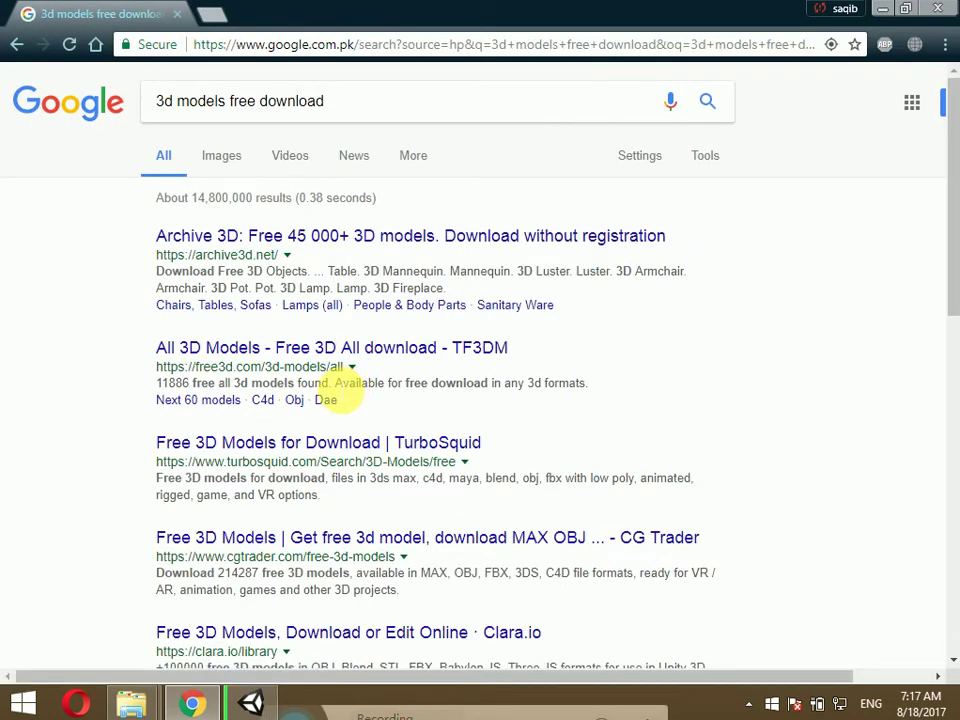
- Open the Archive 3D, TurboSquid and CG Trader results in new tabs, then view Archive 3D
right_click(330, 238)
left_click(352, 251)
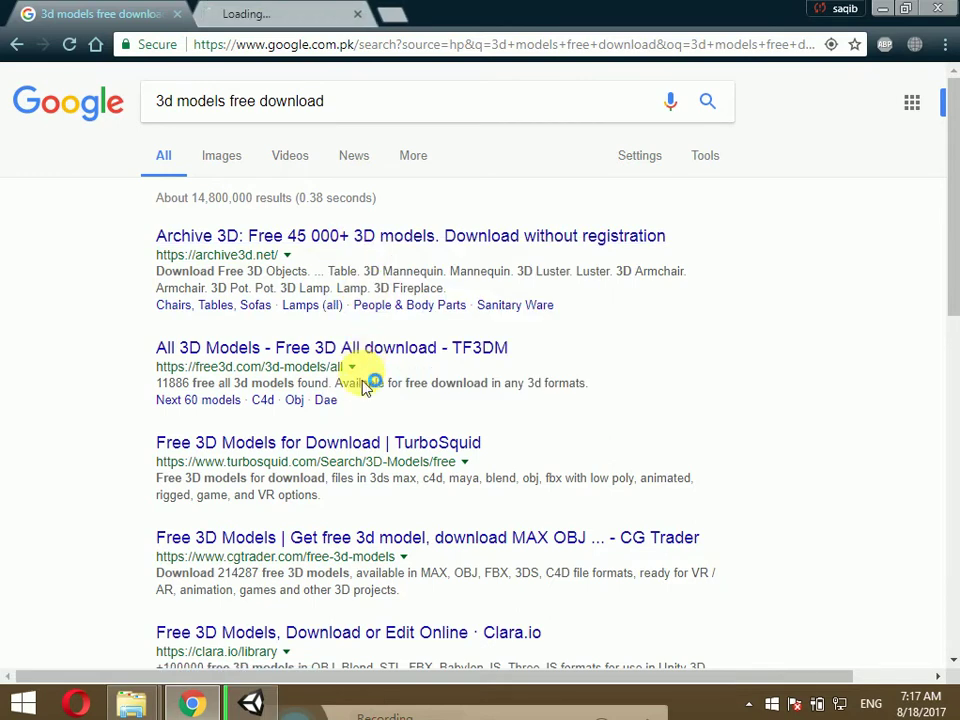
left_click_drag(332, 349, 739, 508)
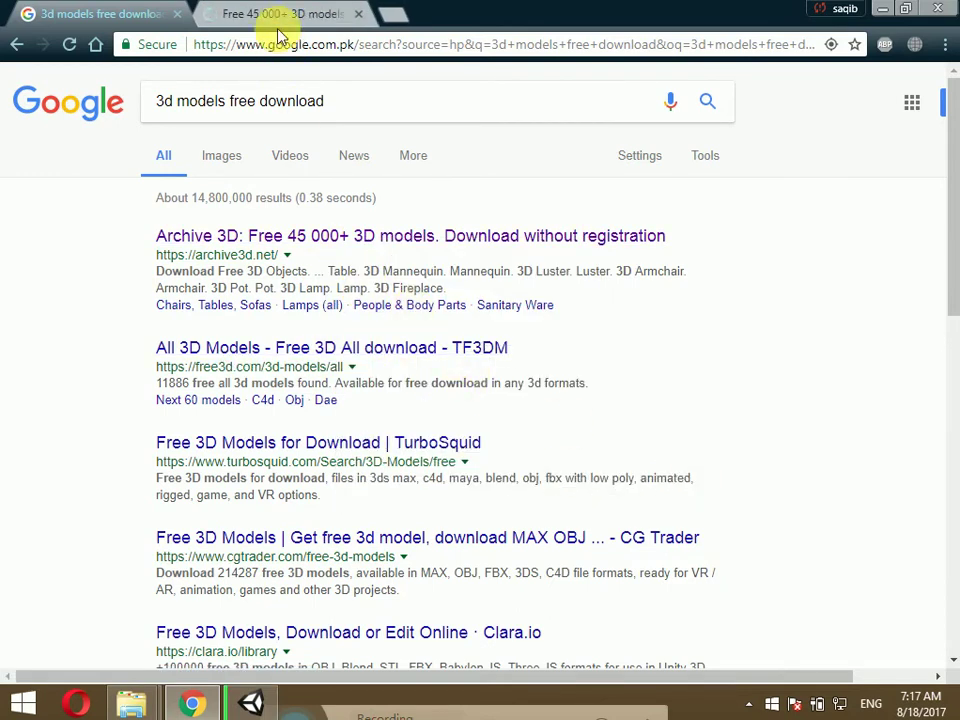
right_click(386, 443)
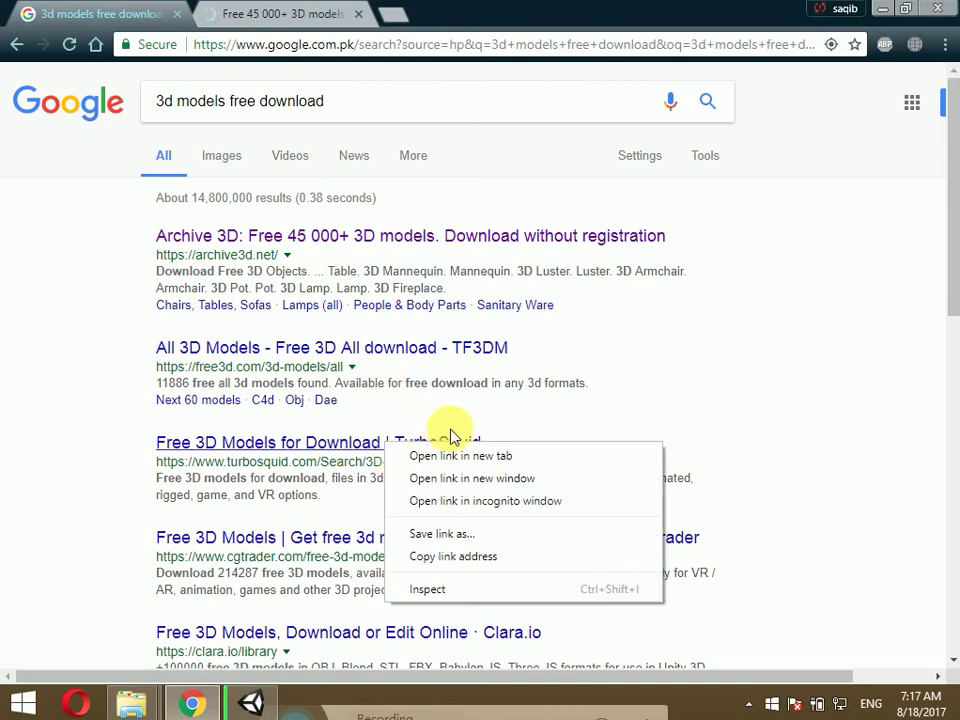
left_click(470, 456)
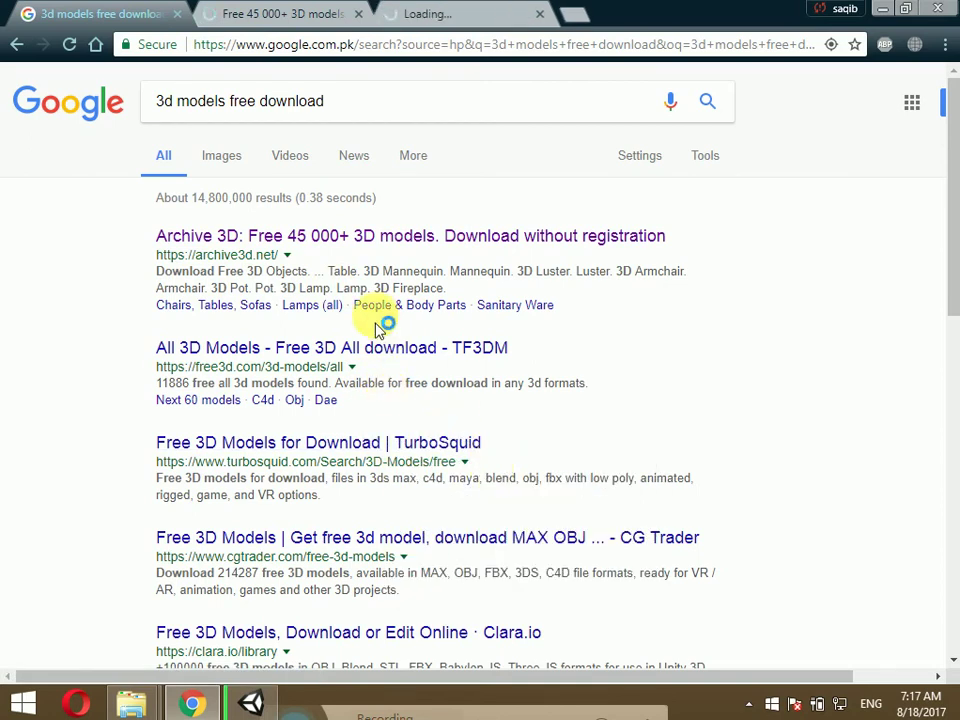
right_click(437, 540)
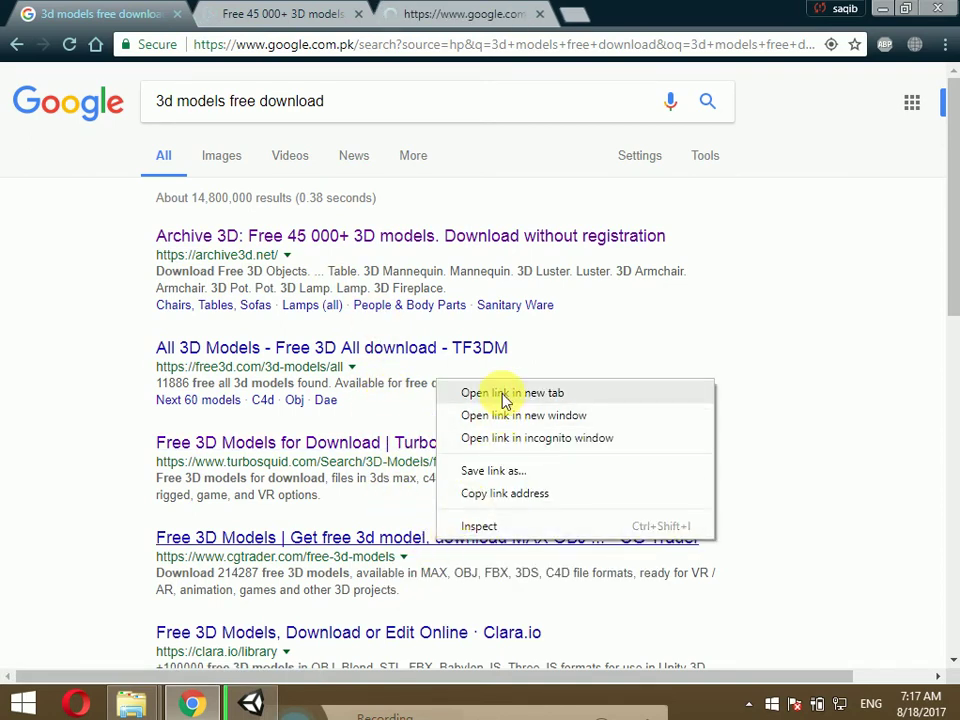
left_click(505, 393)
left_click(316, 14)
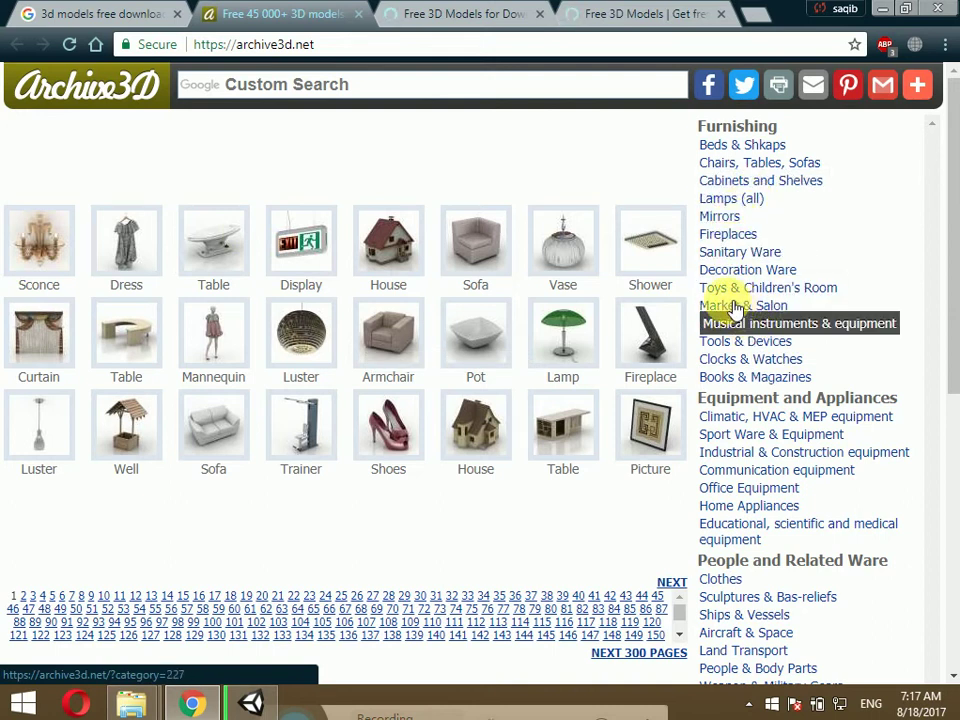
- Open Archive3D's category 226 of shop fixtures, briefly checking the Unity import before returning
left_click(737, 344)
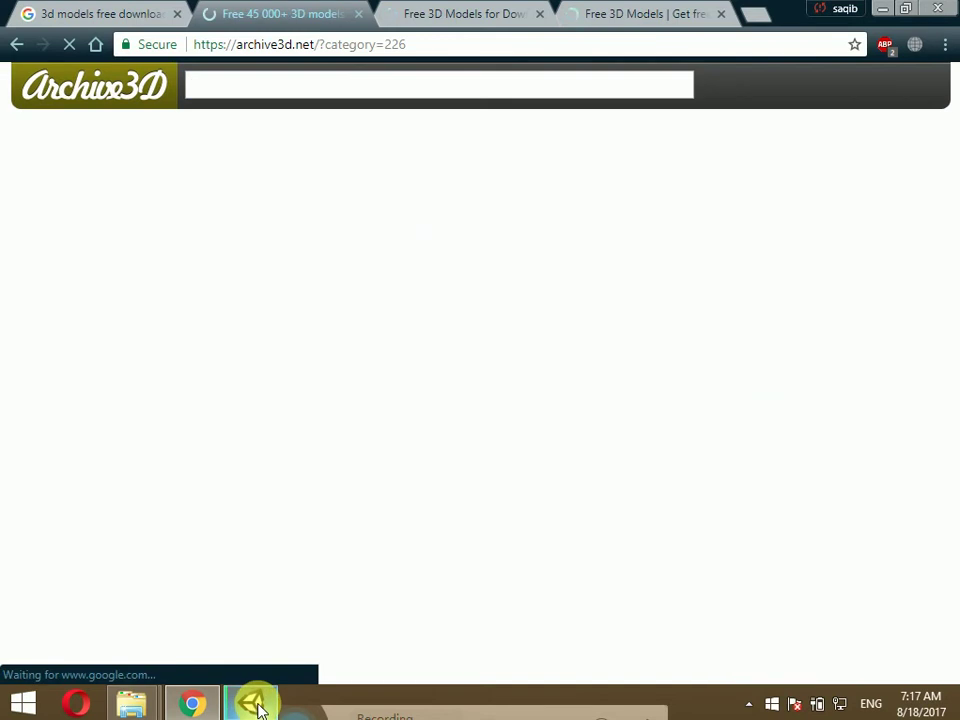
mouse_move(256, 704)
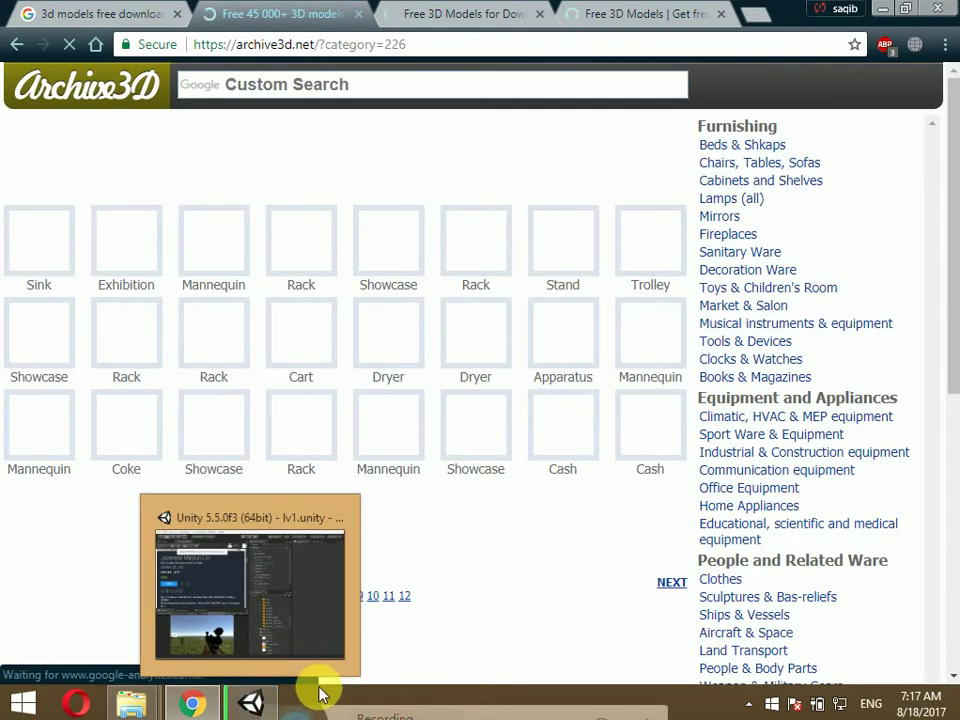
left_click(336, 506)
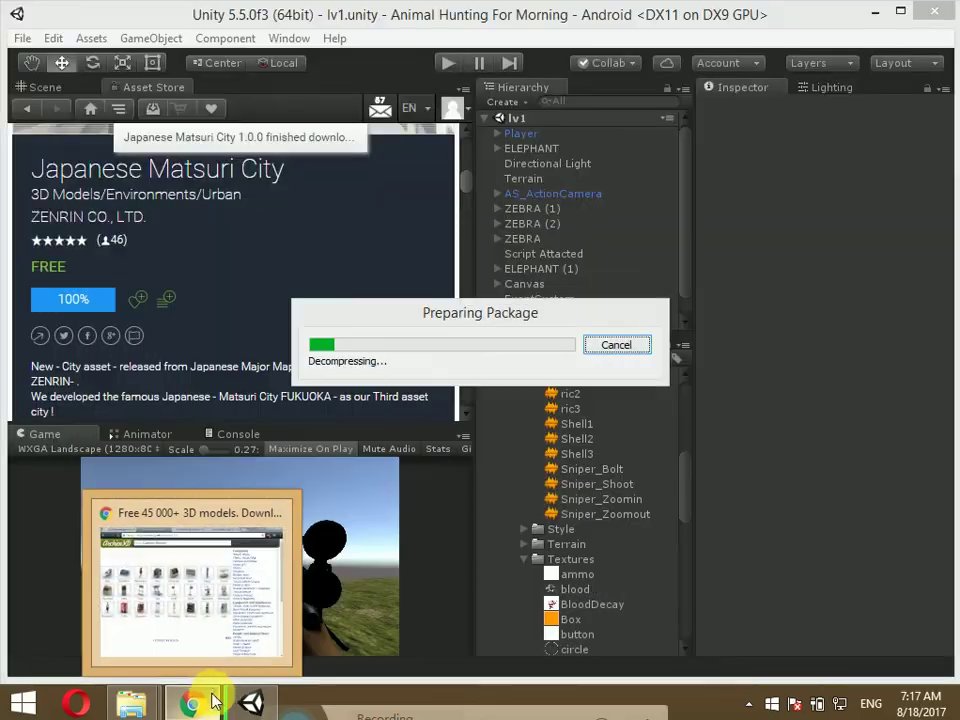
left_click(245, 622)
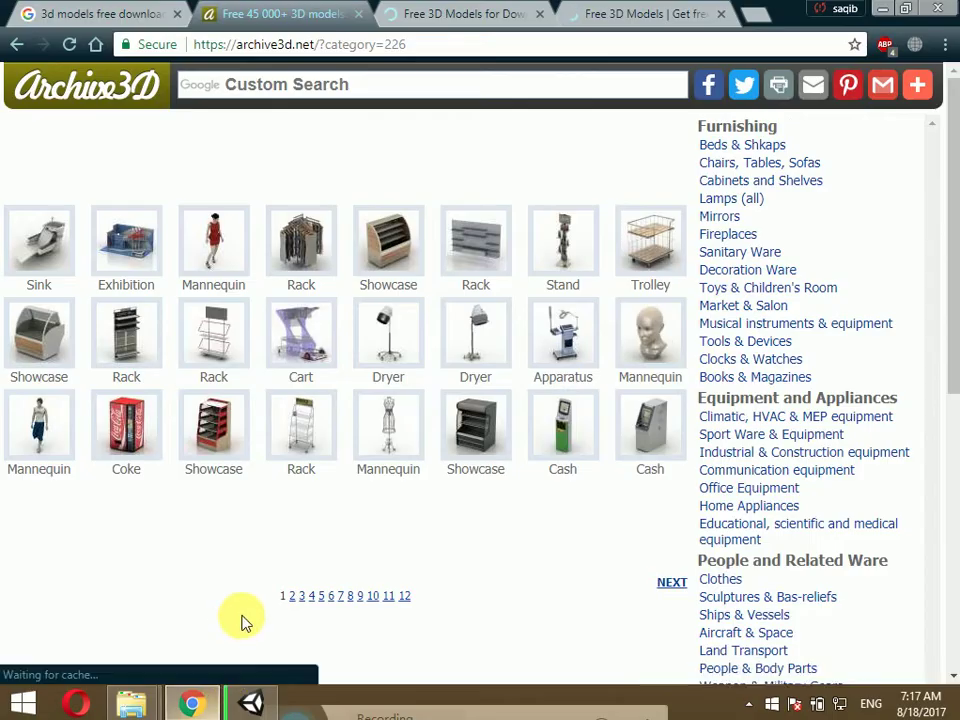
- Search Archive3D for 'buildings' and open the Buildings and Houses category 1055
left_click(298, 257)
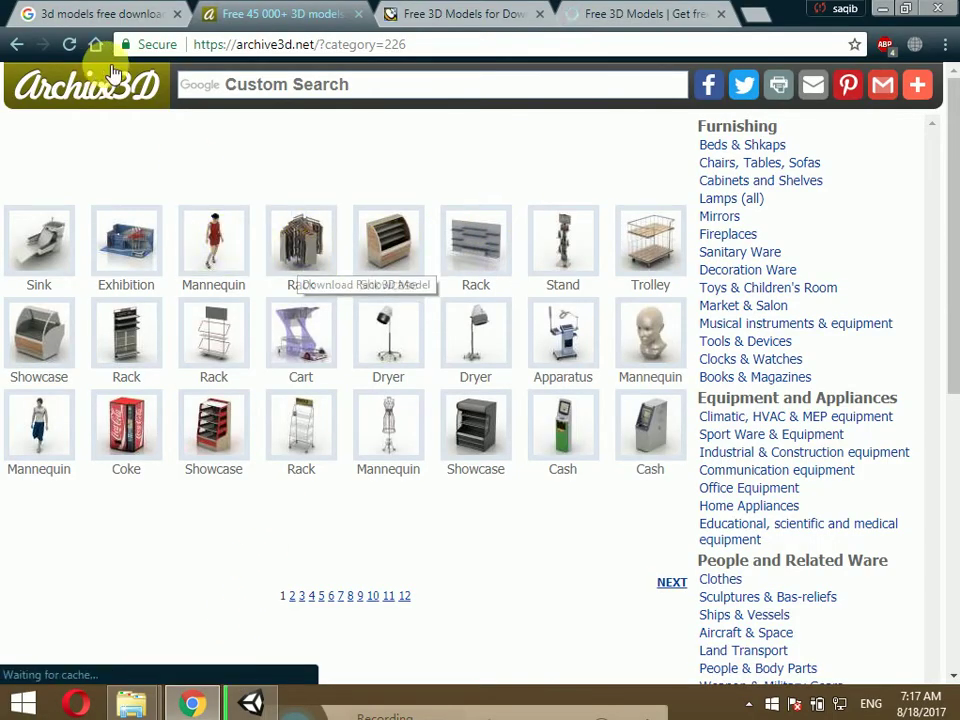
left_click(272, 98)
type("buildin")
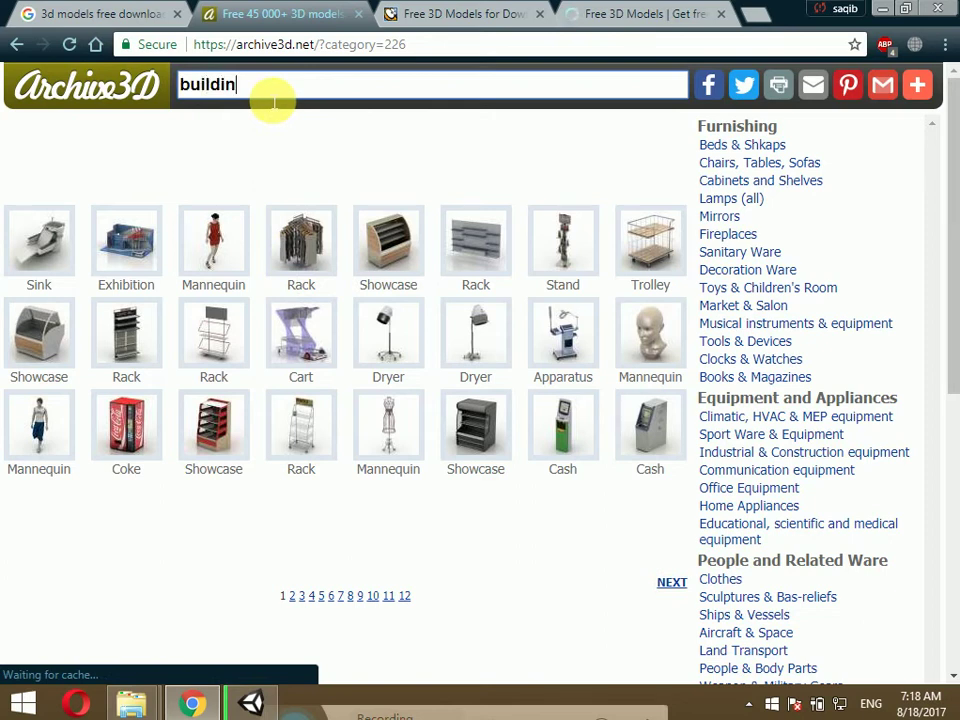
type("gs")
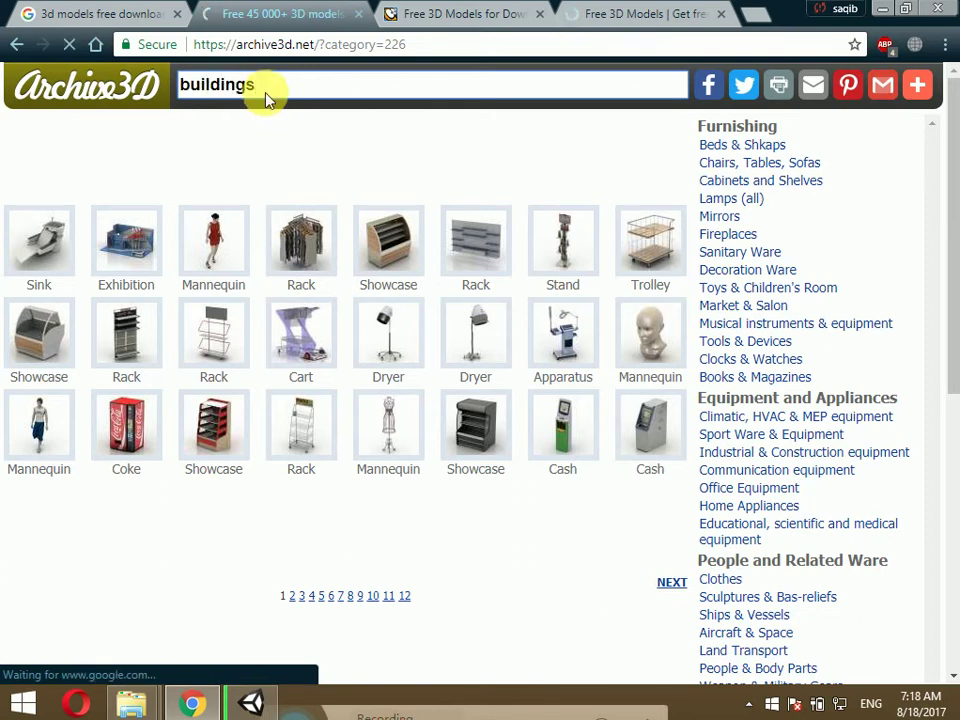
key("Return")
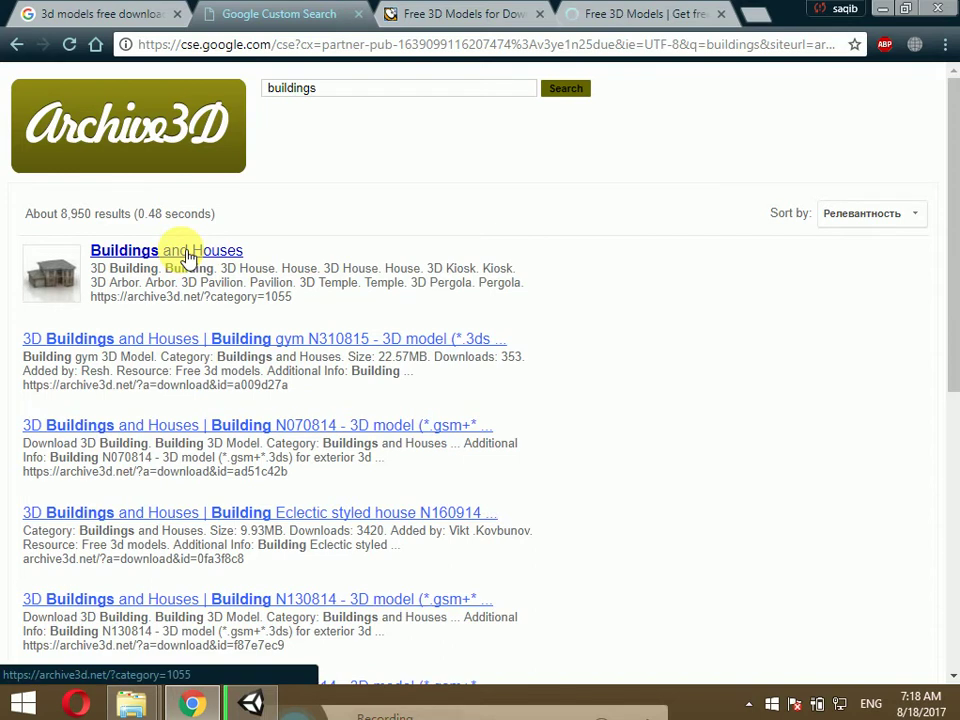
left_click(187, 257)
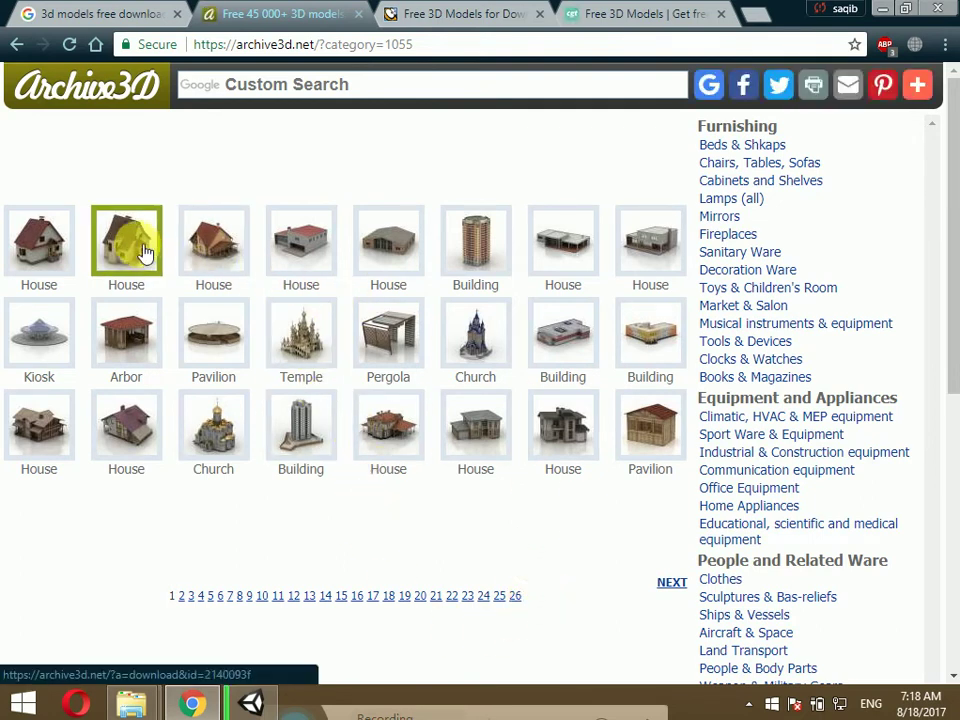
- Open the Church 3D Model page and check its 13.37MB size, 161 downloads and Resource line
left_click(214, 420)
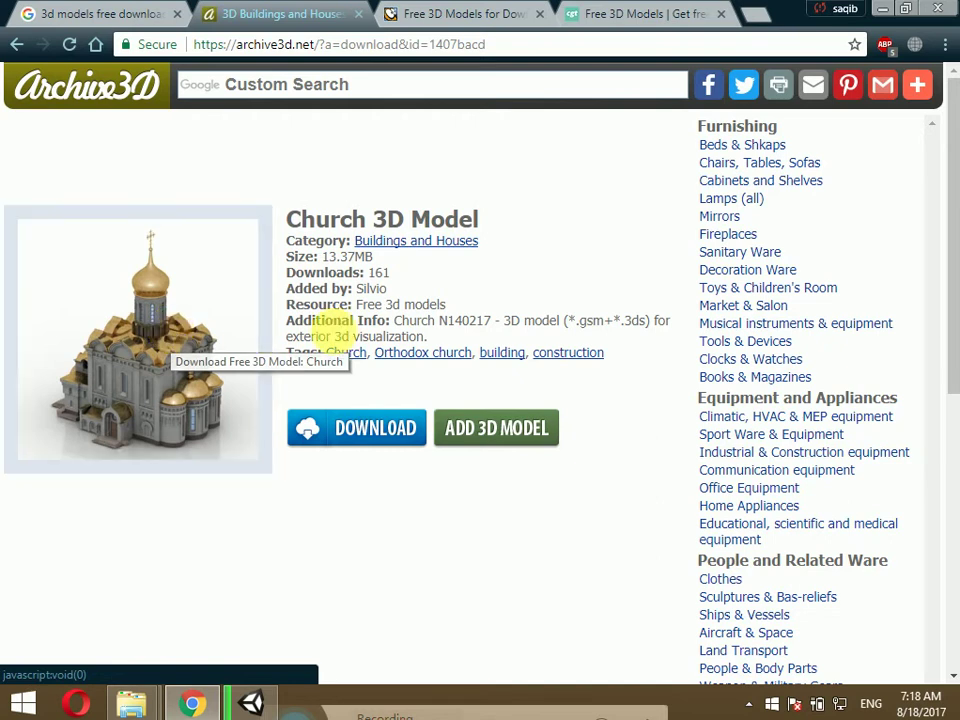
left_click_drag(293, 257, 405, 264)
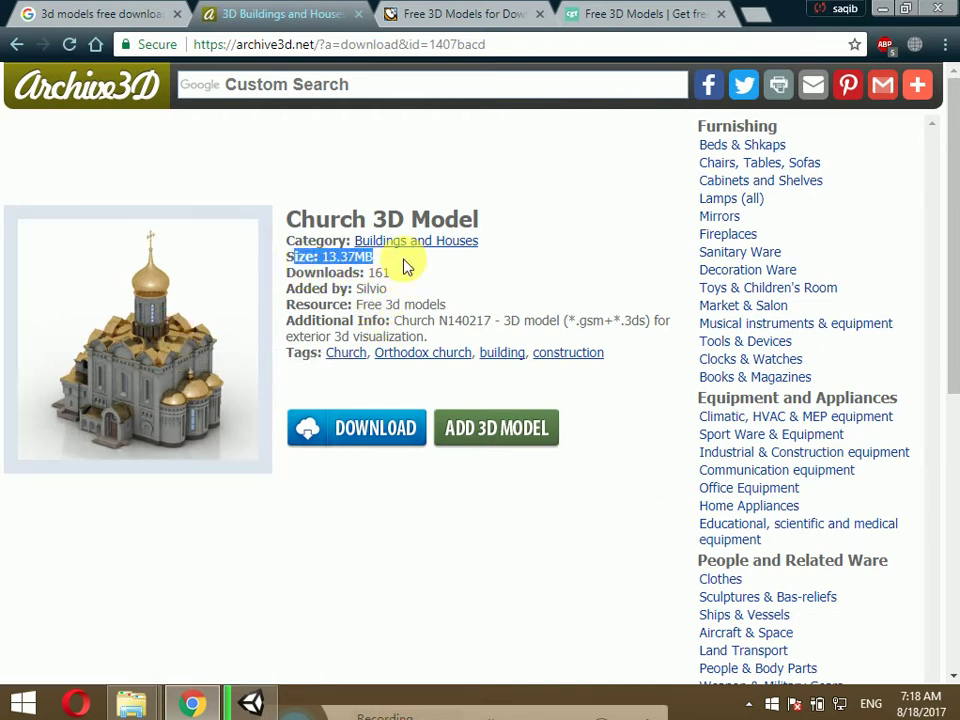
left_click(411, 268)
left_click_drag(288, 274, 439, 279)
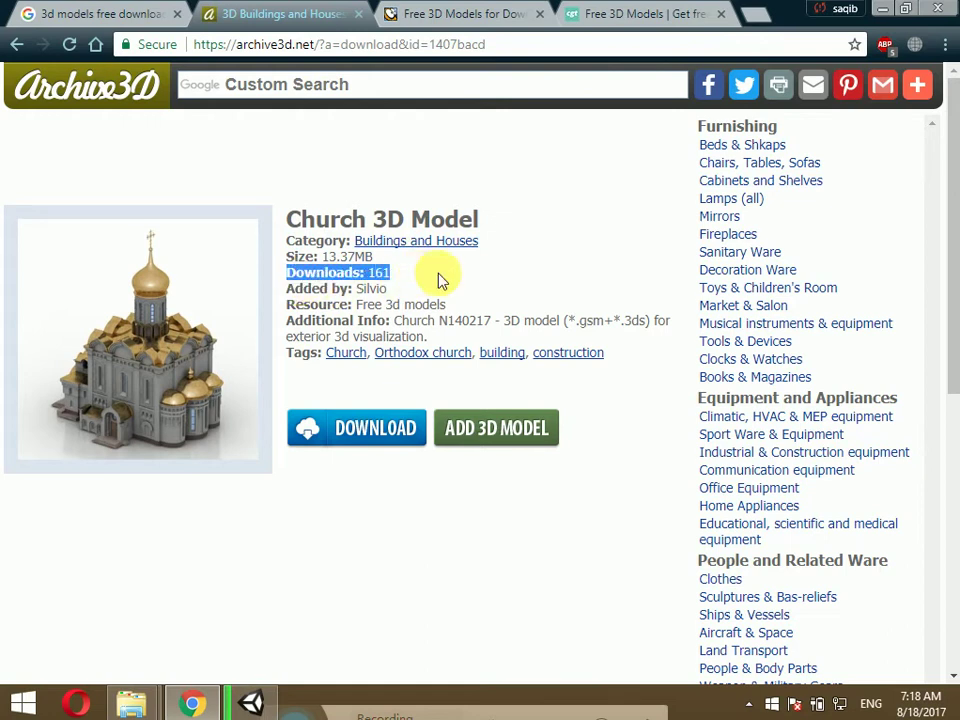
left_click_drag(304, 304, 527, 313)
left_click(480, 321)
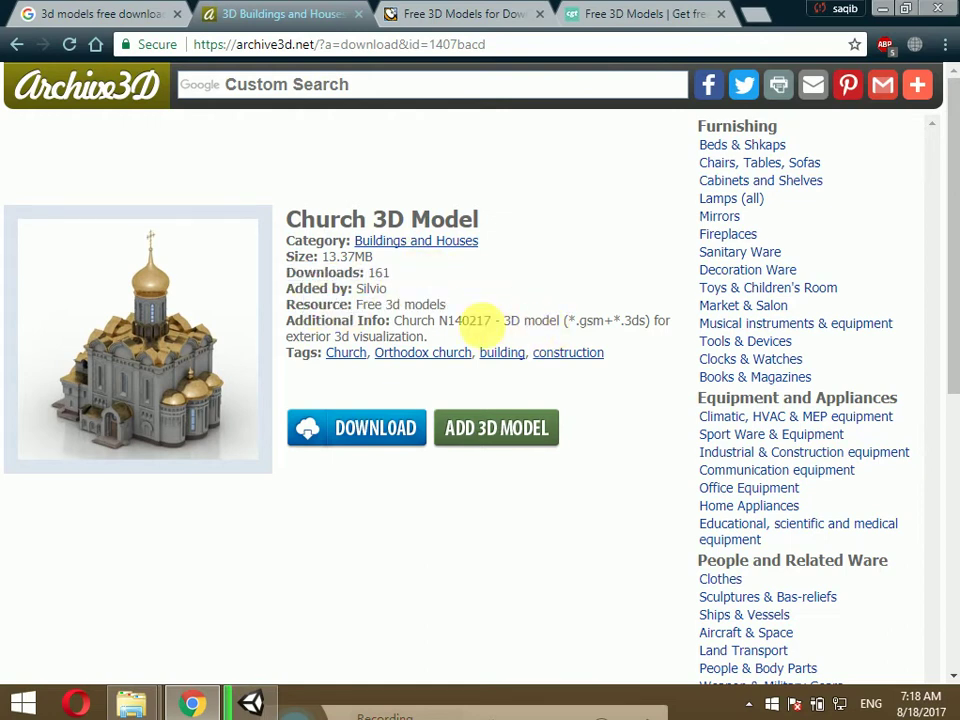
- Start the church zip download, cancel it, and highlight the *.gsm+*.3ds file formats
left_click(386, 432)
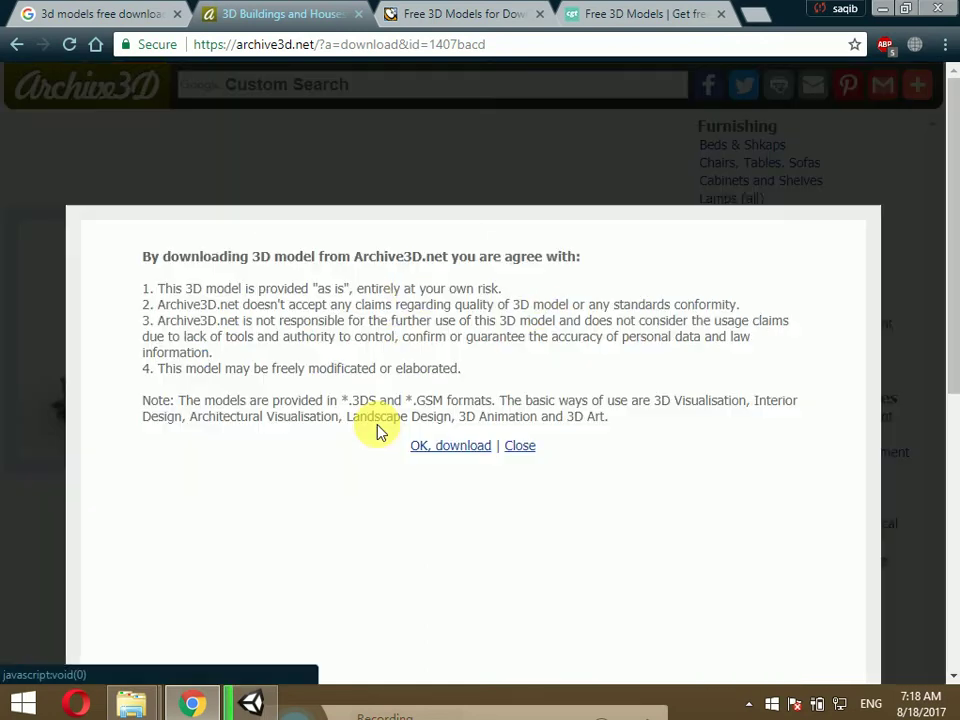
left_click(458, 452)
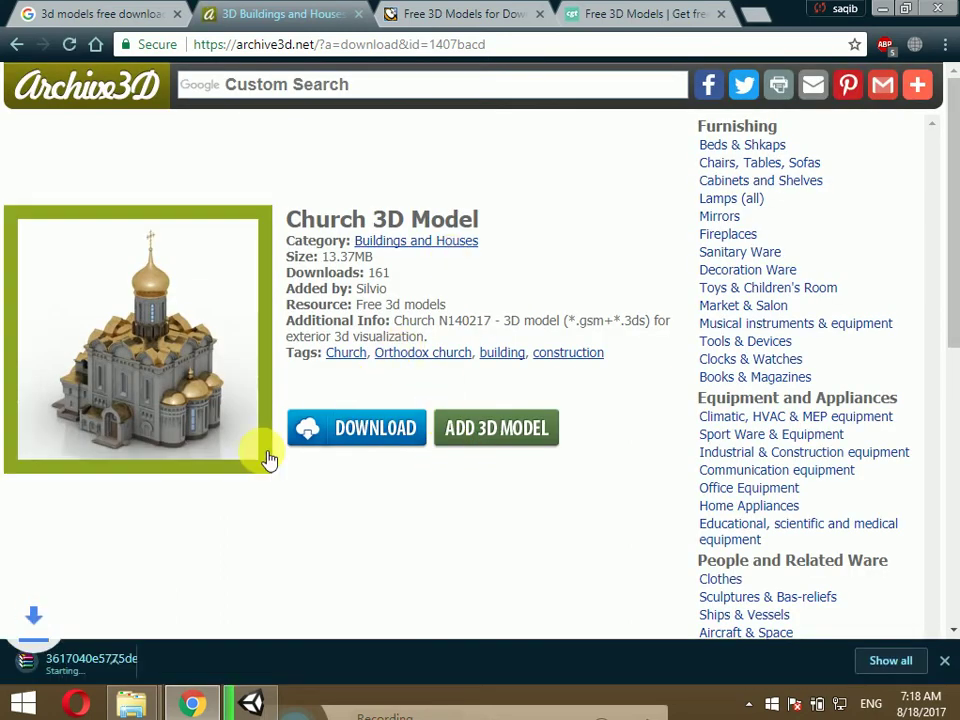
right_click(88, 668)
left_click(116, 654)
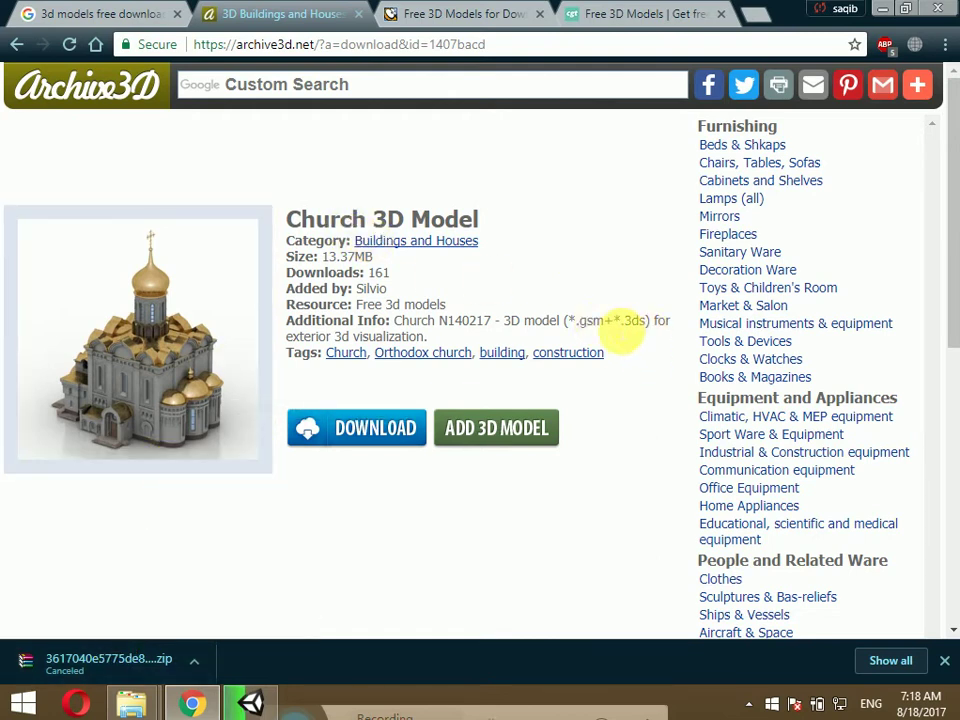
double_click(590, 321)
left_click_drag(610, 335, 648, 331)
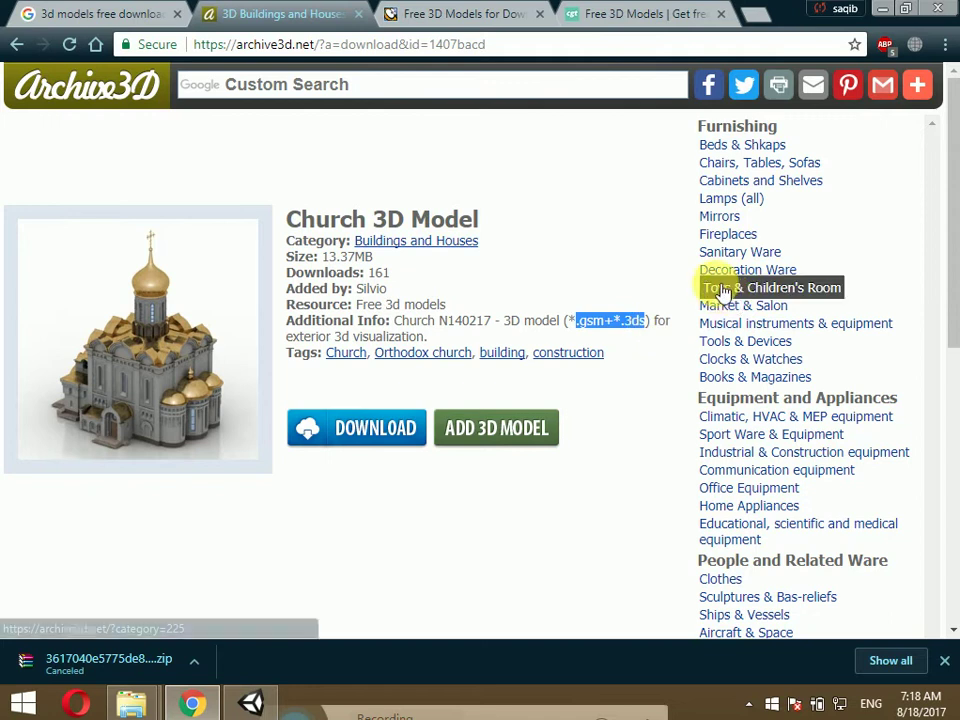
- Close the Archive3D church tab, skim TurboSquid's free models, and open its 610,851-result 3D Models listing
left_click(358, 14)
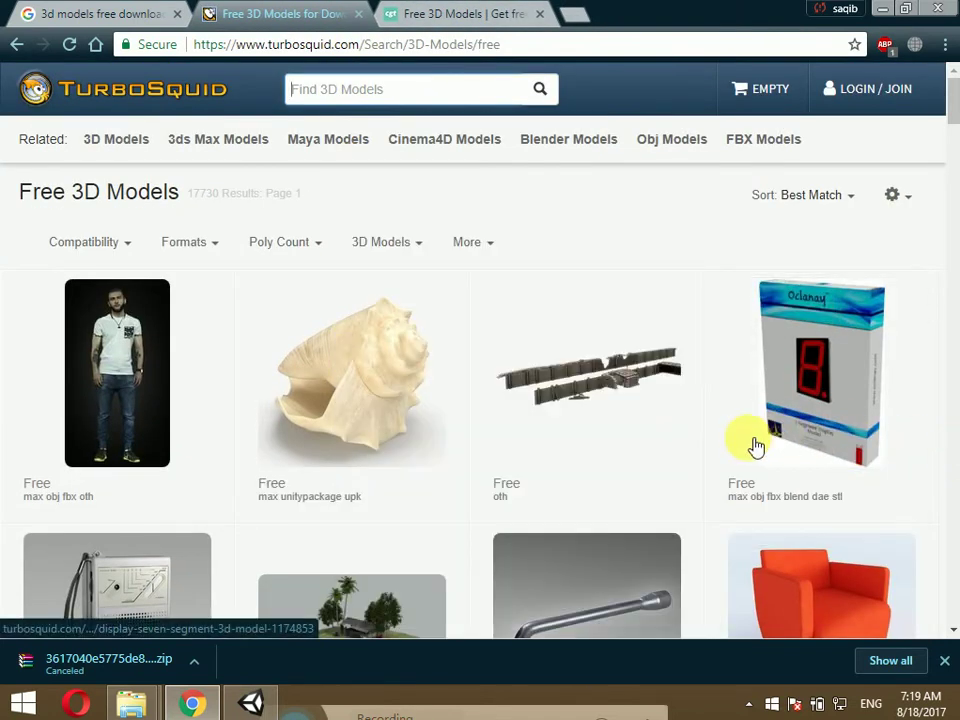
scroll(750, 443, "down", 4)
scroll(358, 450, "down", 3)
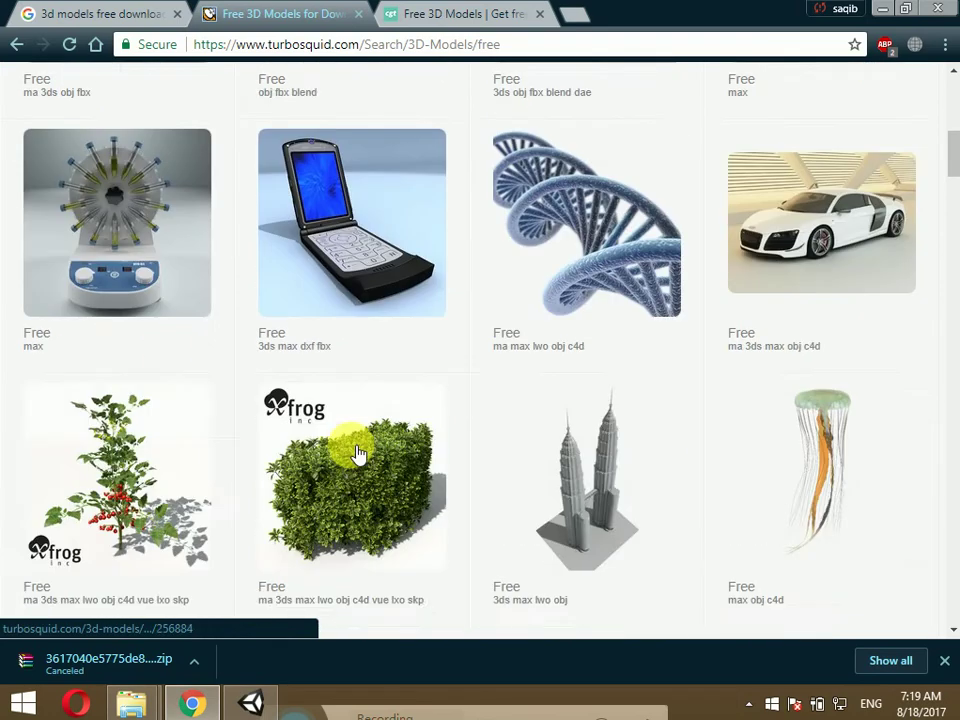
scroll(356, 444, "down", 2)
scroll(462, 458, "down", 6)
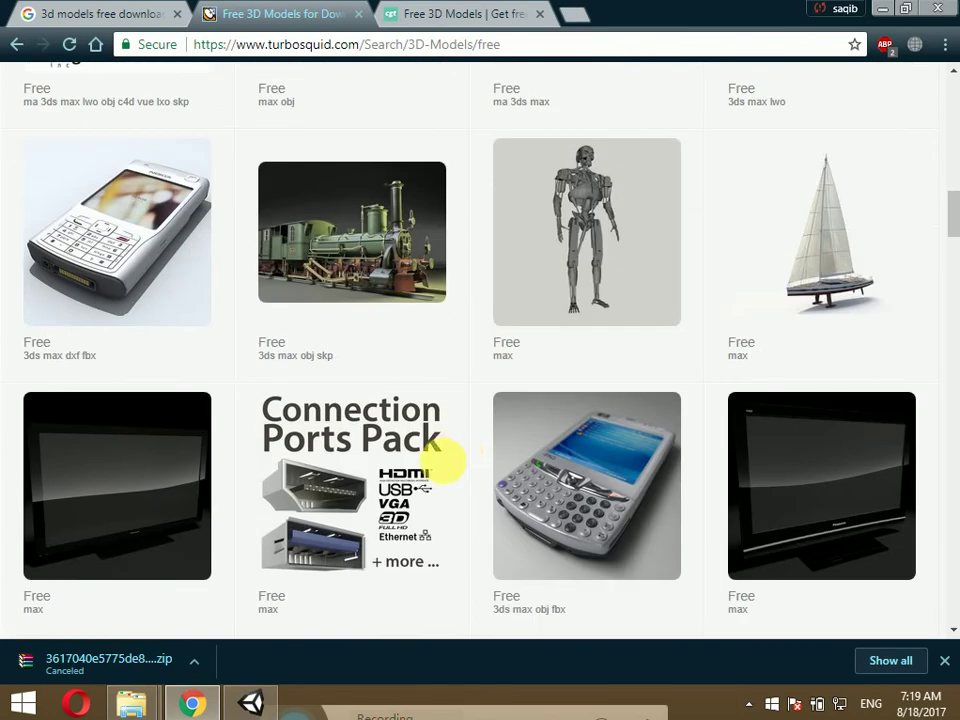
scroll(430, 462, "up", 7)
scroll(395, 440, "up", 5)
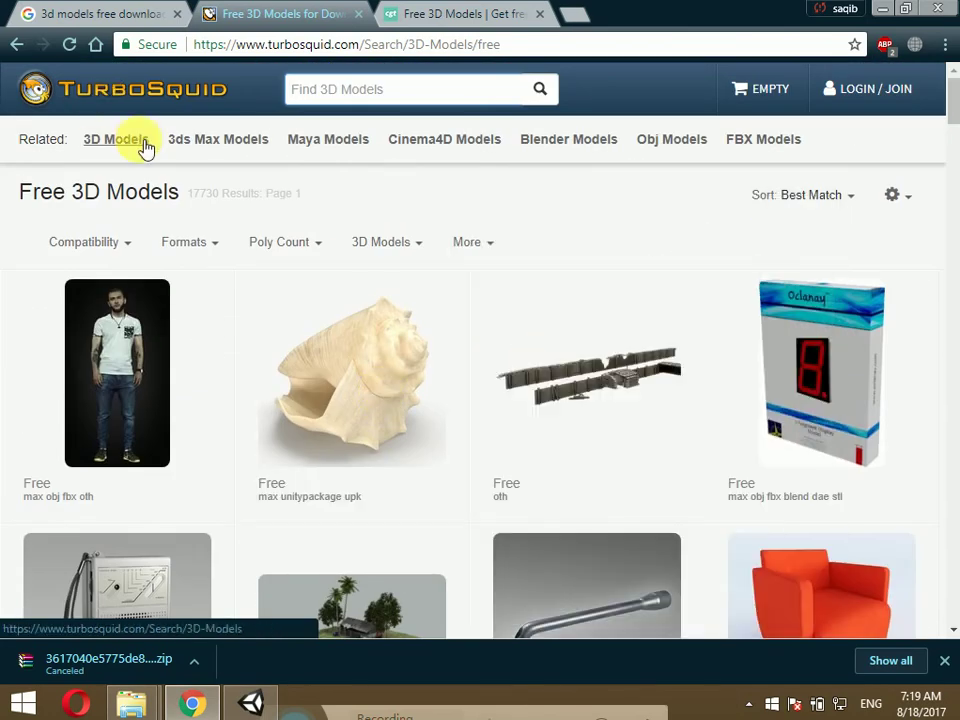
left_click(132, 140)
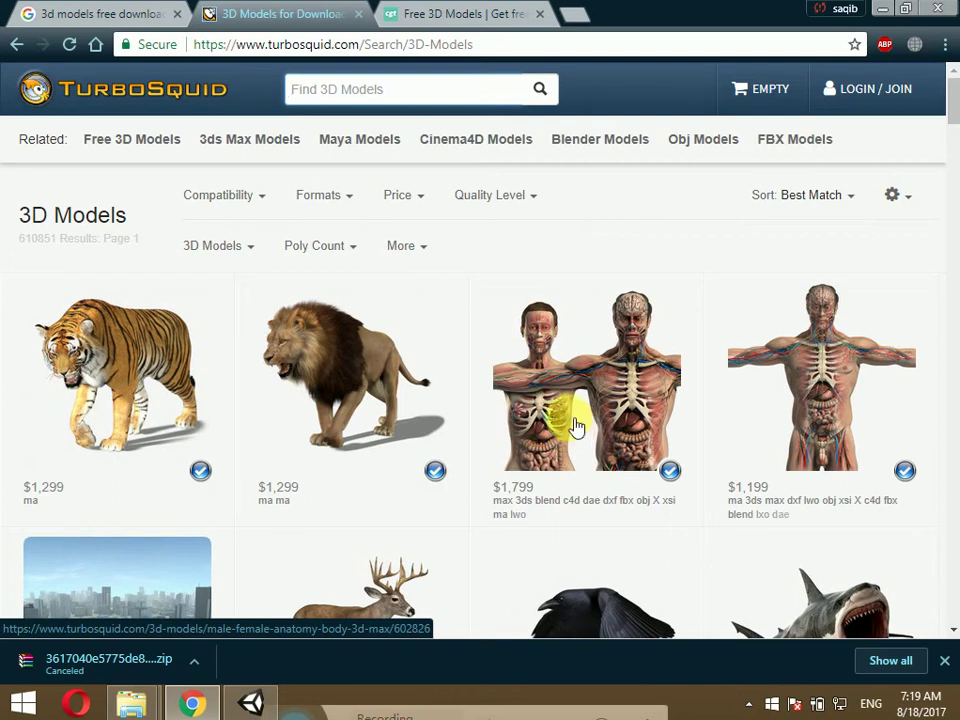
- Look over the $1,799 Male and Female Anatomy Complete Pack page, then go back to the results
left_click(540, 376)
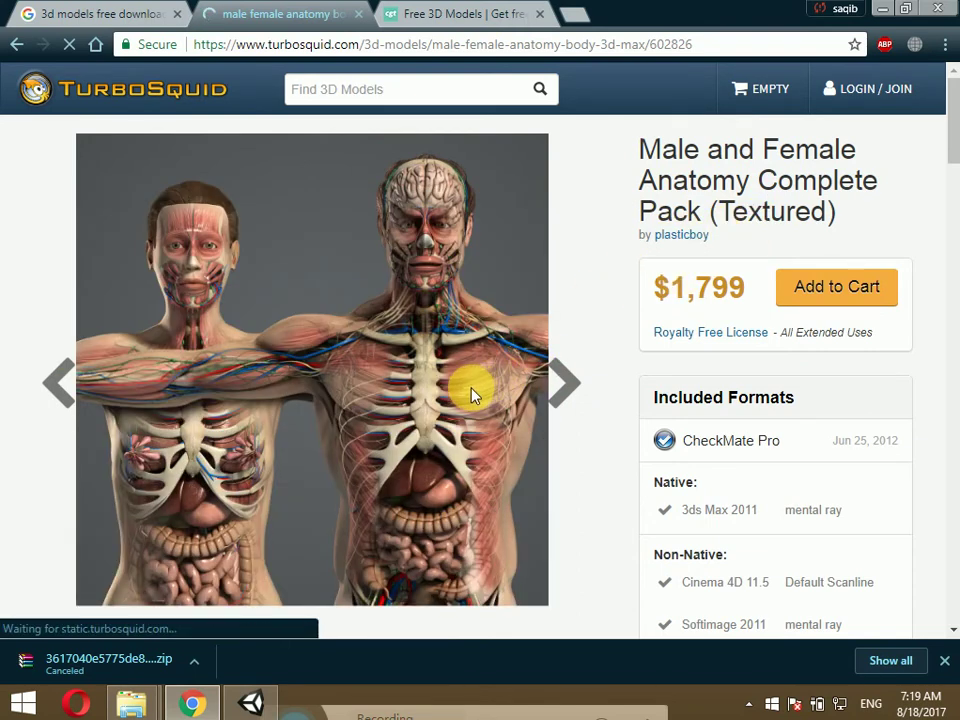
scroll(471, 394, "down", 2)
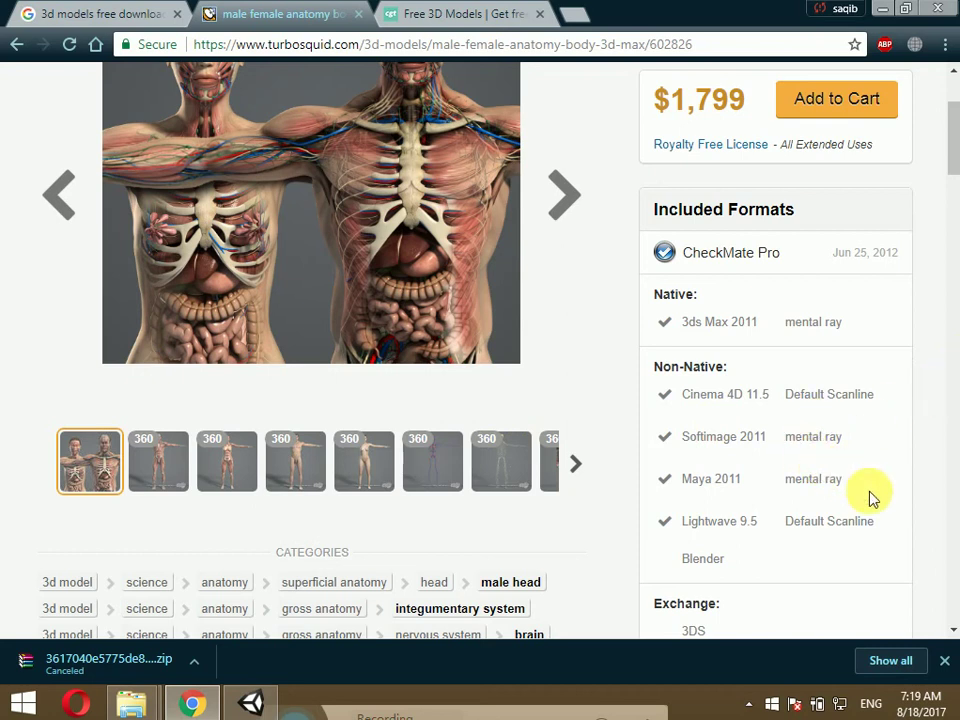
scroll(872, 500, "down", 2)
scroll(870, 500, "down", 5)
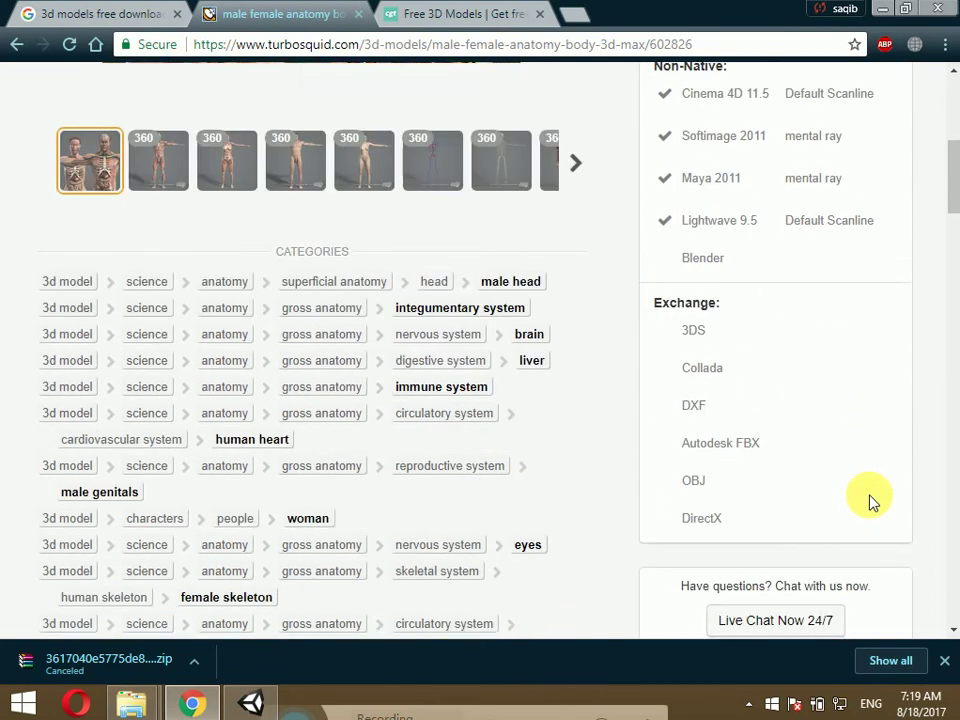
scroll(870, 500, "up", 10)
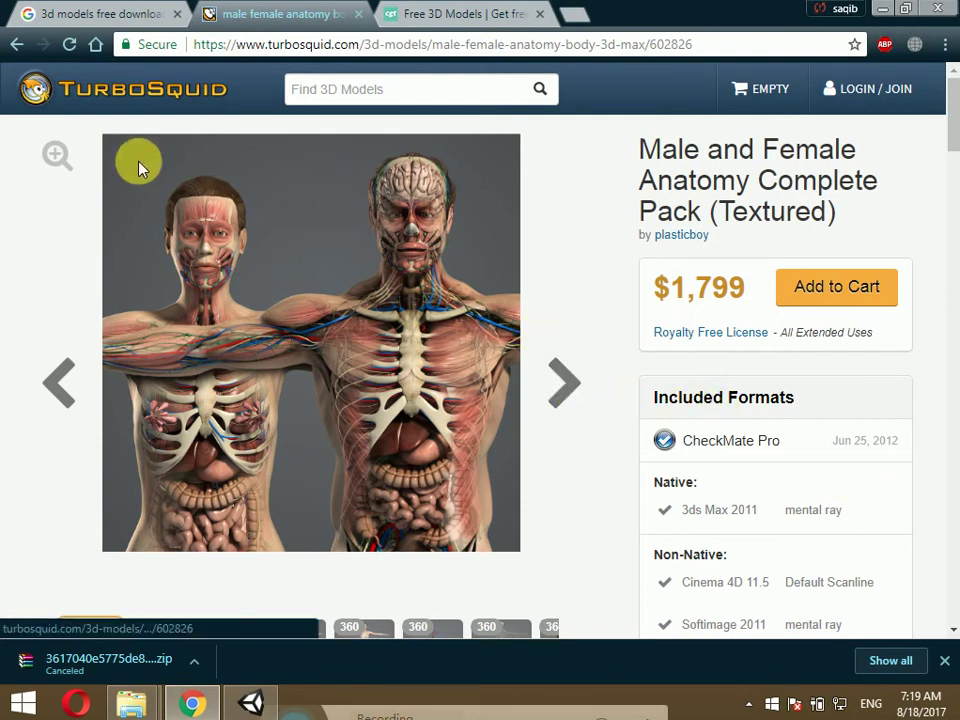
left_click(15, 46)
scroll(724, 493, "down", 4)
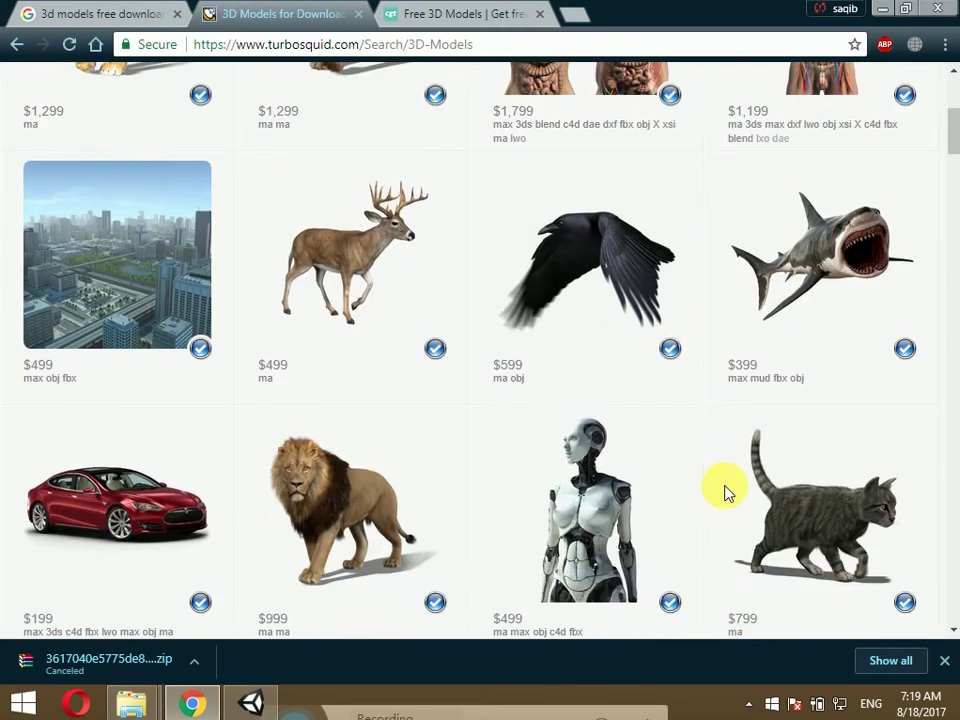
scroll(651, 456, "up", 4)
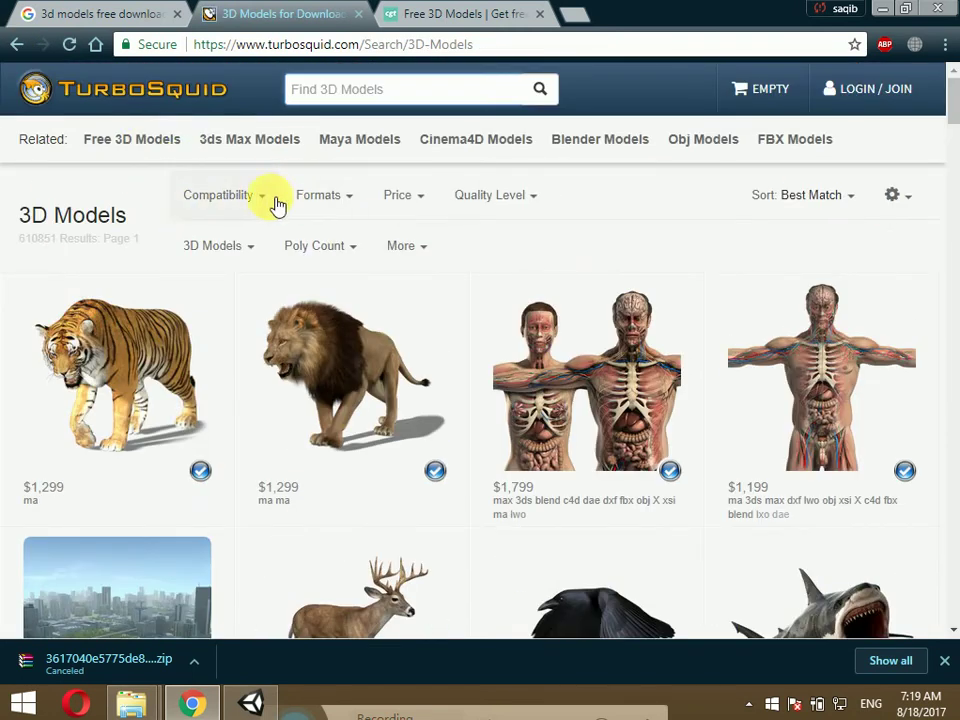
- Apply a $0 to $0 price range so only Free models are listed
left_click(362, 201)
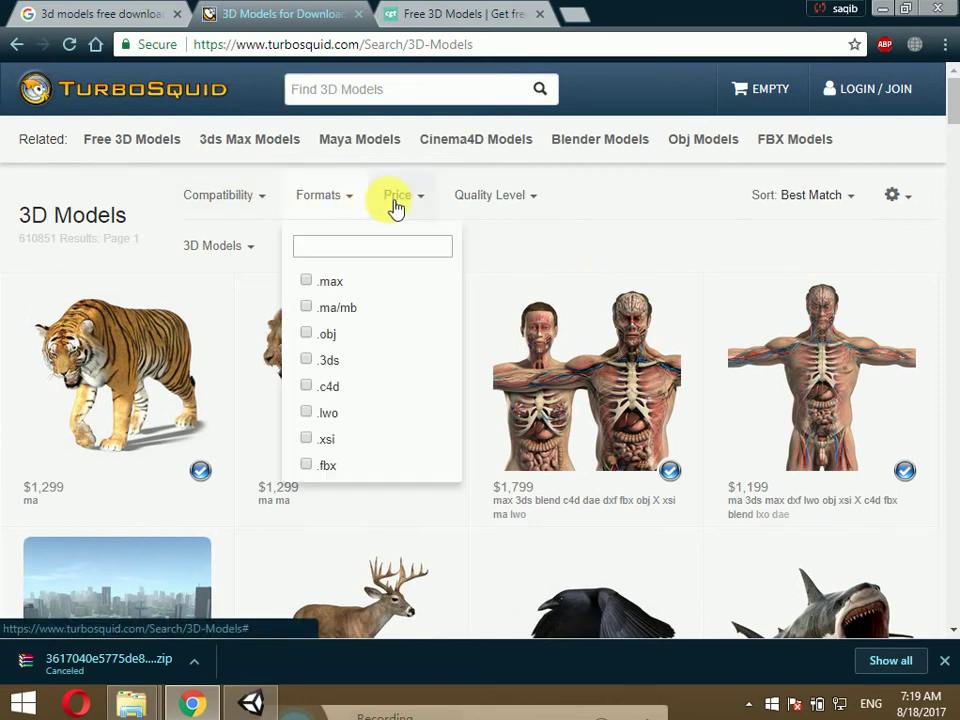
left_click(440, 197)
left_click(424, 390)
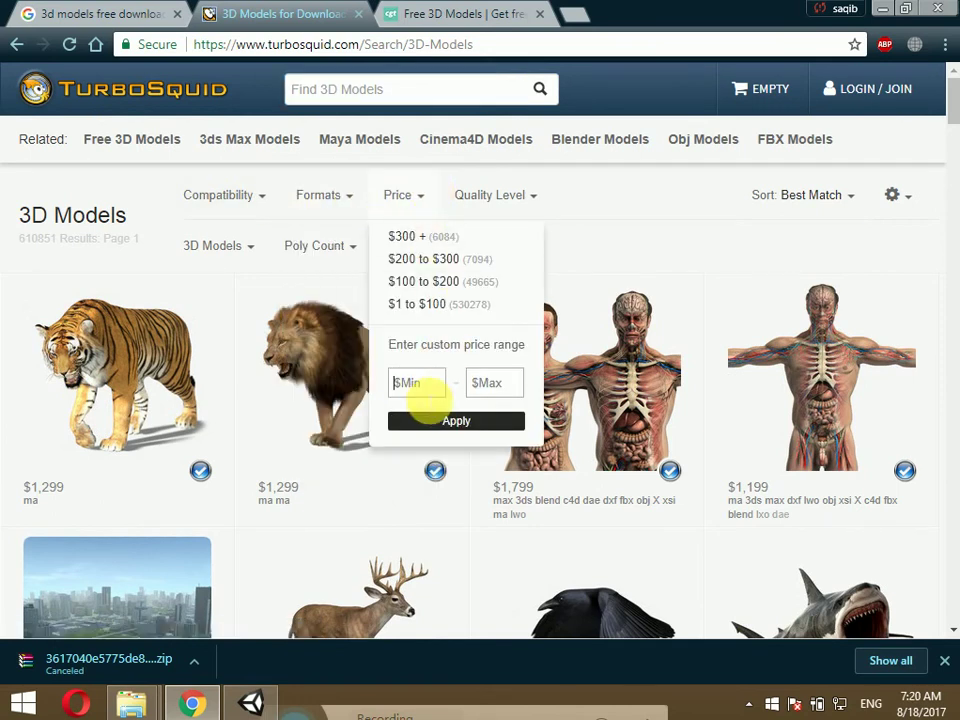
type("0")
type("0")
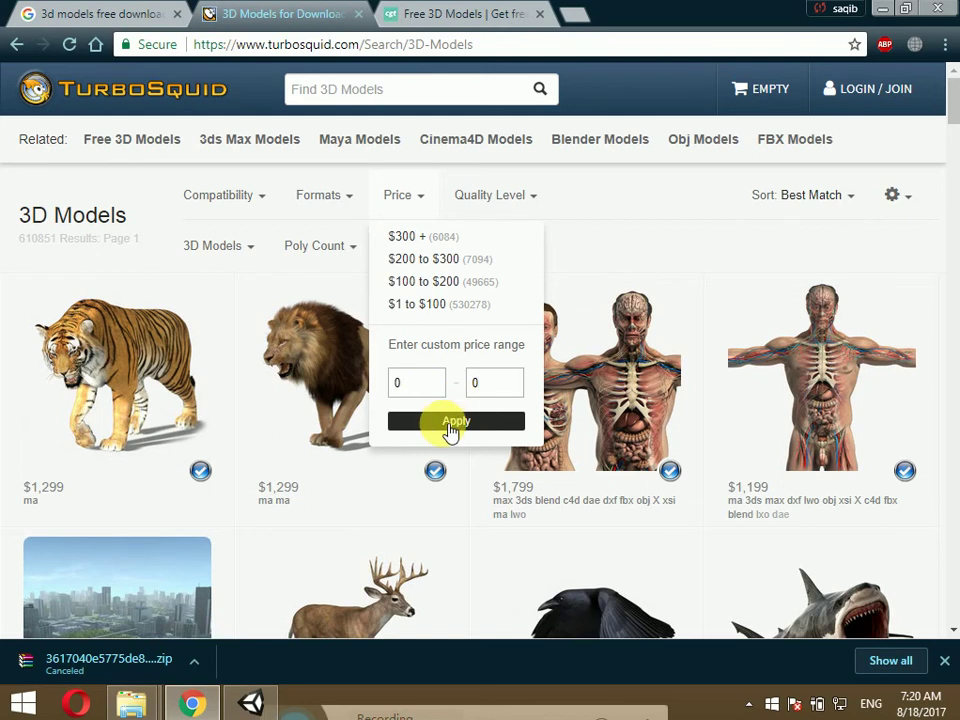
left_click(454, 424)
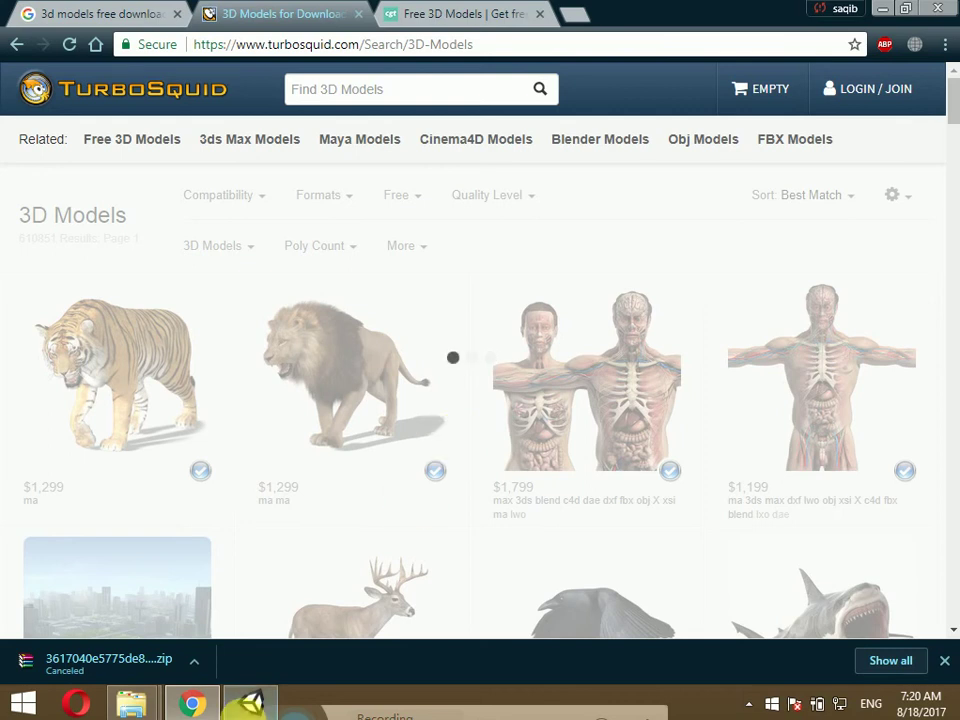
- Confirm the Japanese Matsuri City package import in Unity, then return to Chrome
left_click(251, 703)
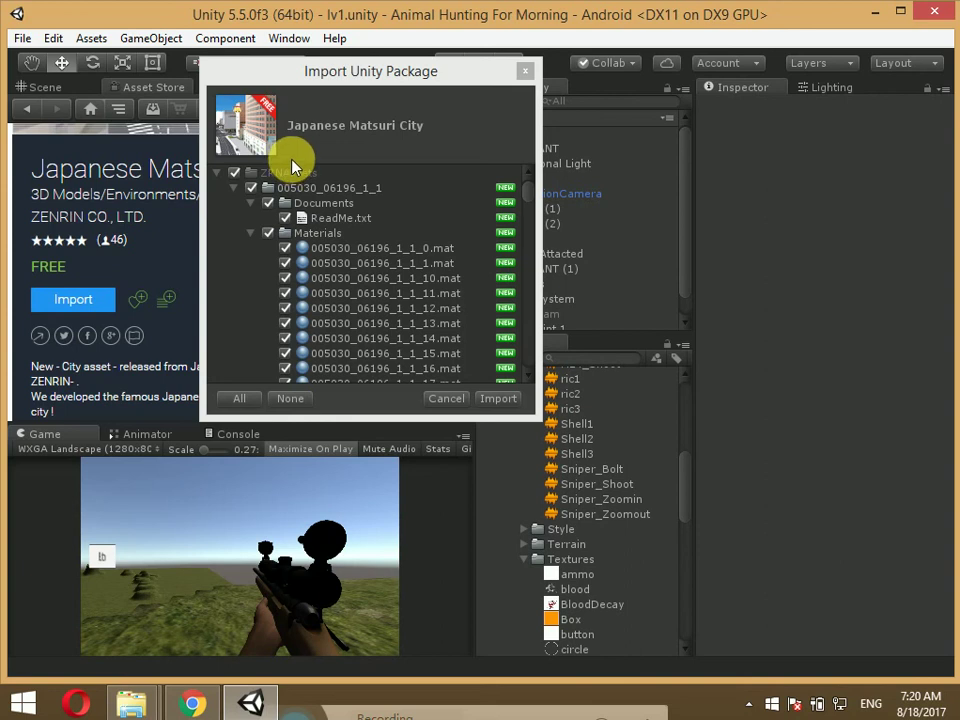
left_click(503, 402)
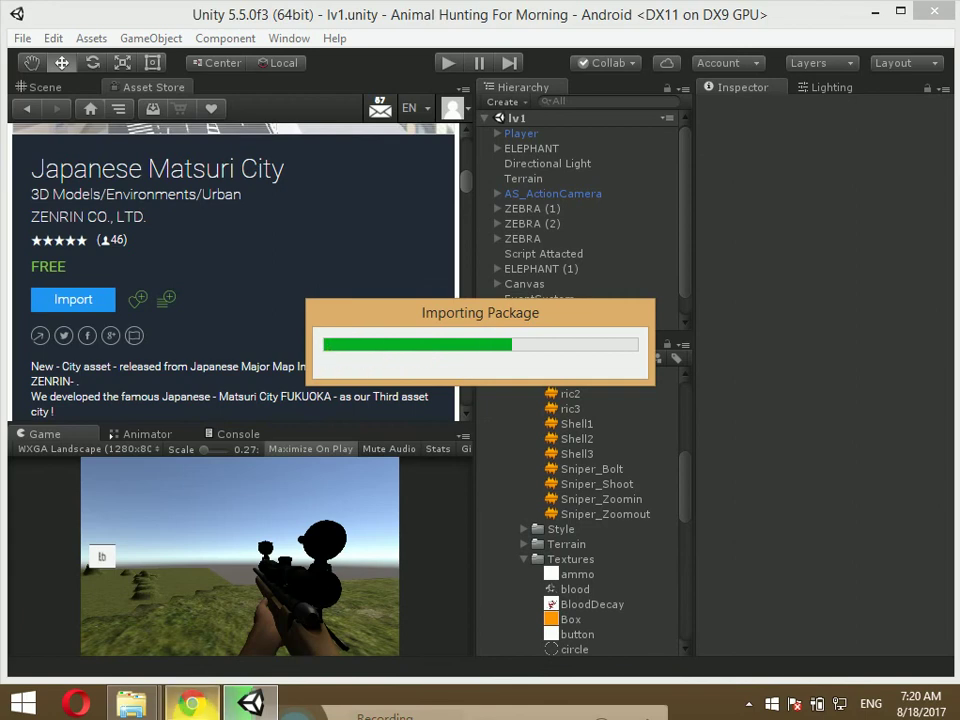
left_click(195, 705)
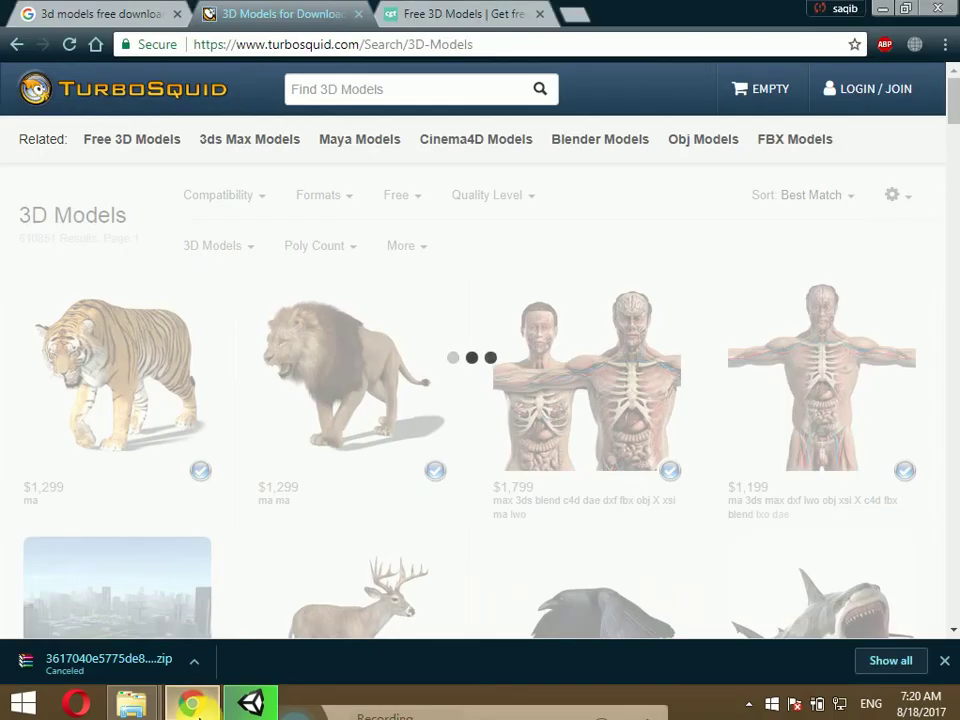
- Bring up the CGTrader Free 3D models page and scroll through its grid
left_click(480, 14)
left_click(320, 12)
left_click(440, 12)
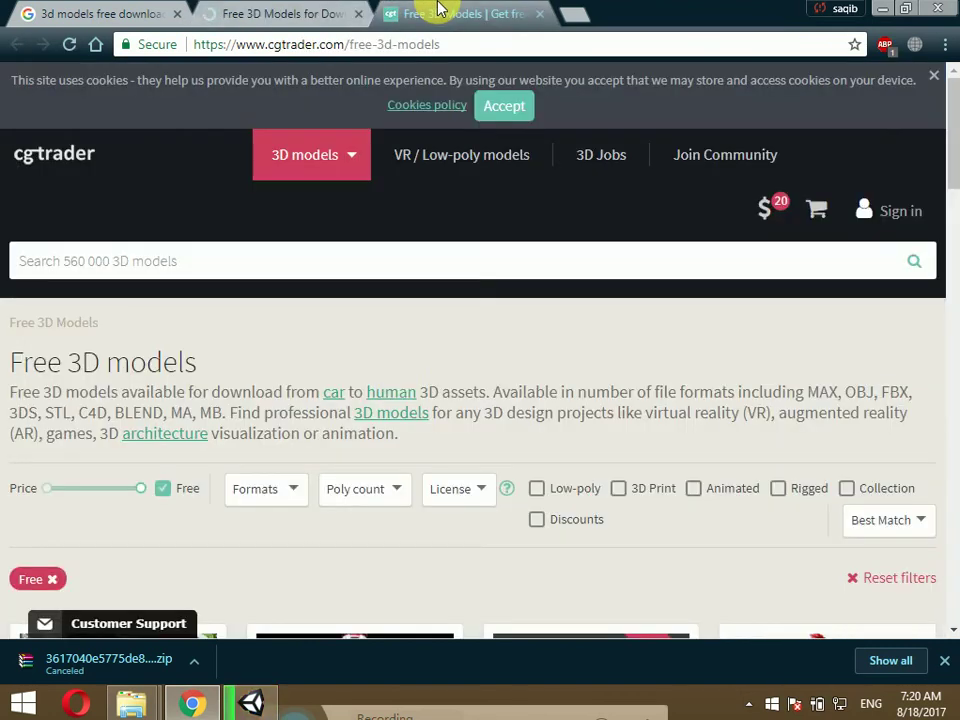
scroll(396, 377, "down", 3)
scroll(246, 251, "up", 1)
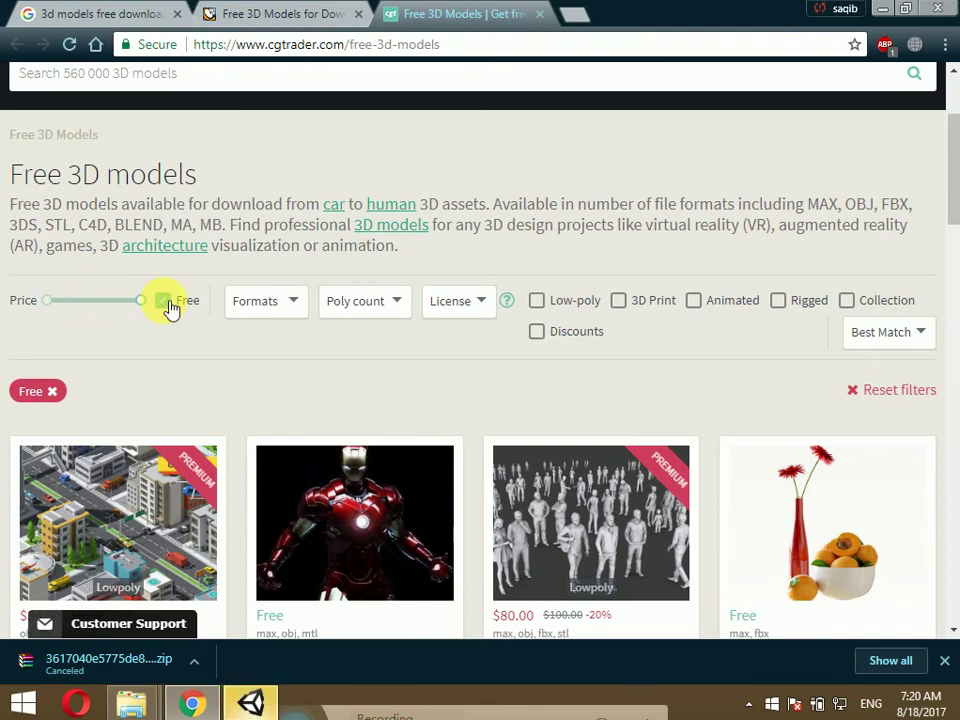
scroll(546, 471, "down", 5)
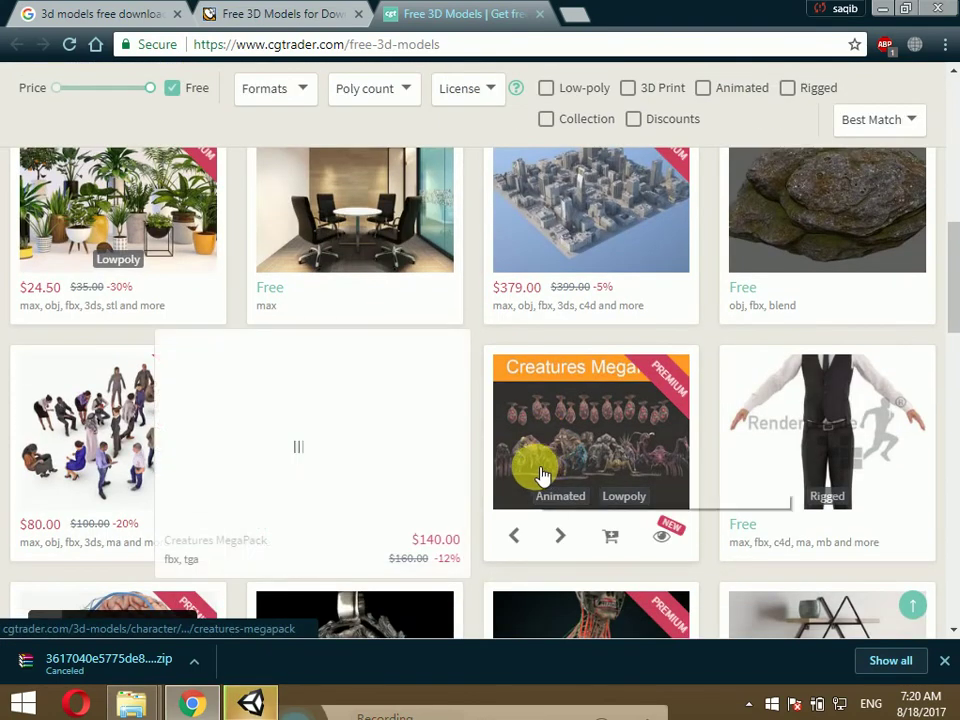
scroll(804, 531, "down", 5)
scroll(476, 289, "up", 11)
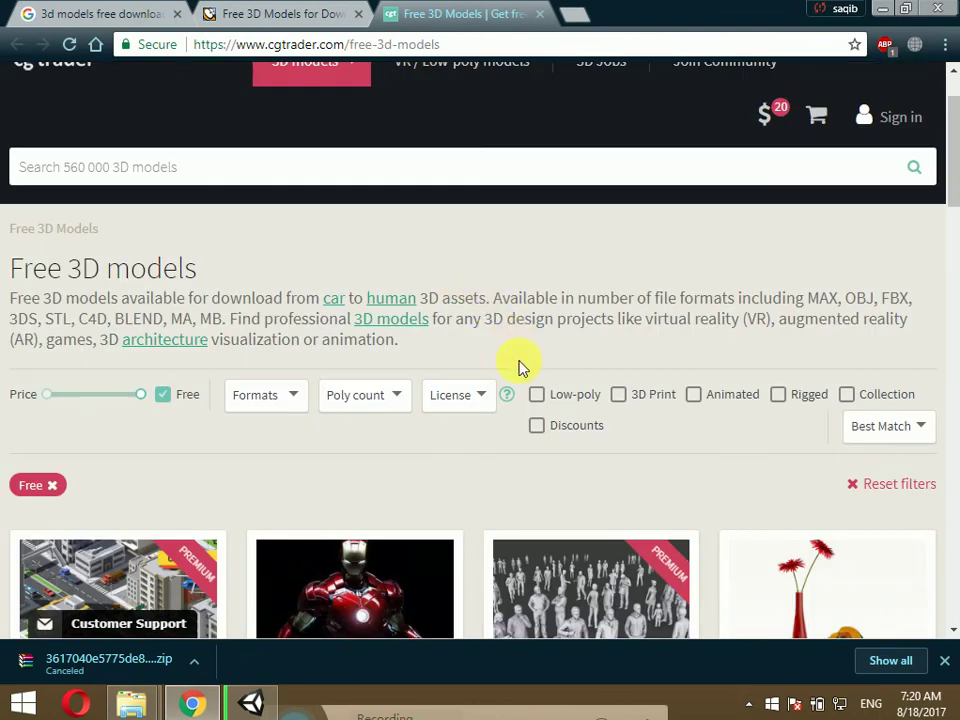
- Keep browsing the free models and accept the site's cookie notice
scroll(527, 400, "down", 12)
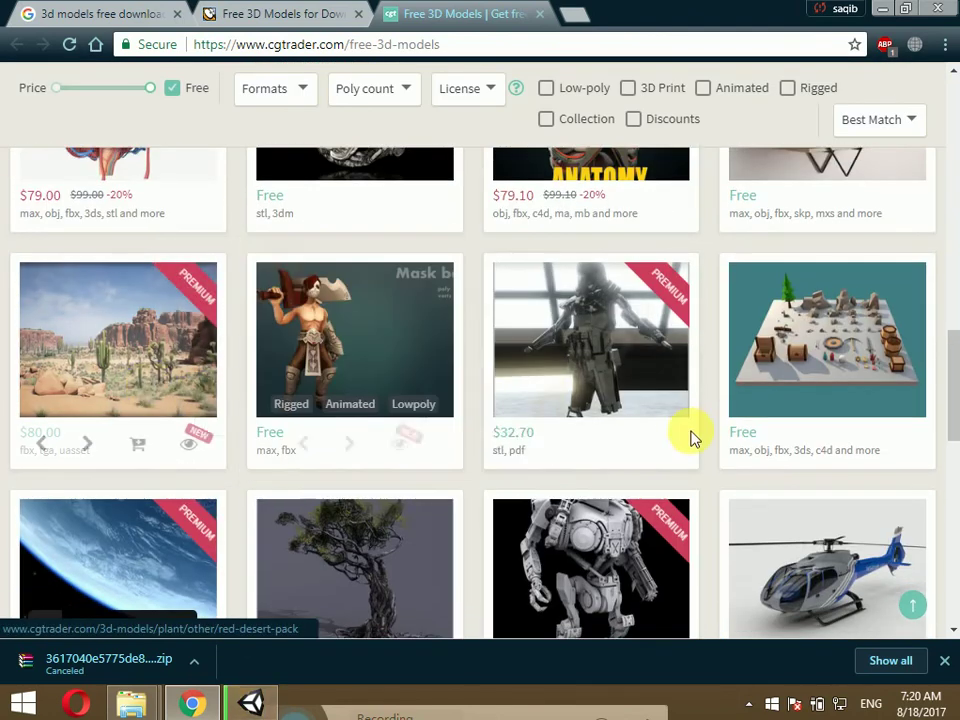
scroll(820, 381, "down", 3)
scroll(814, 381, "down", 2)
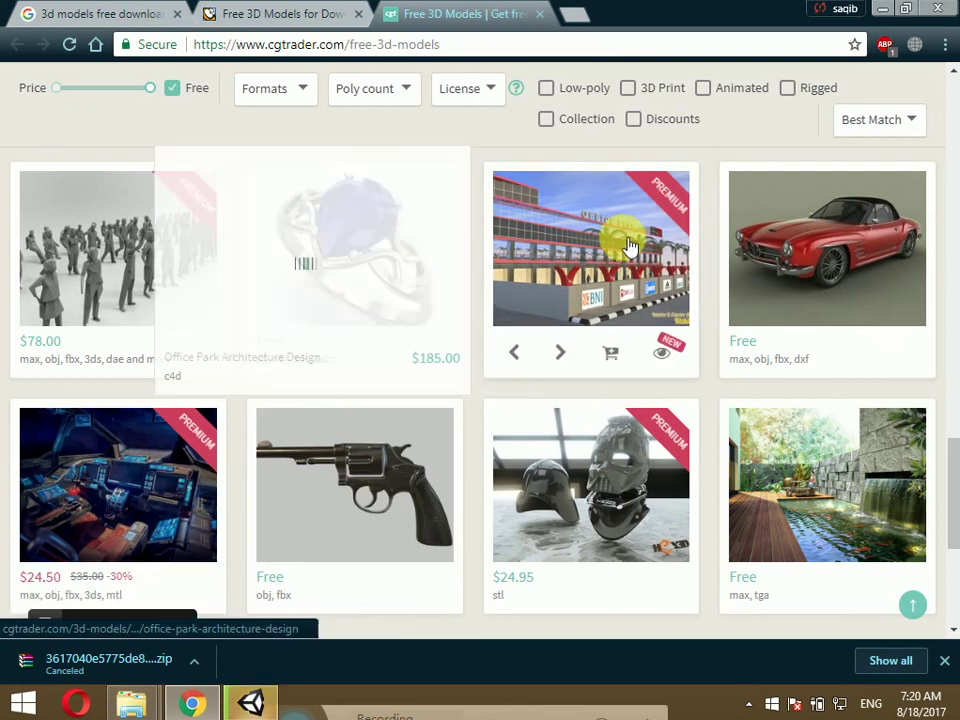
scroll(565, 380, "up", 10)
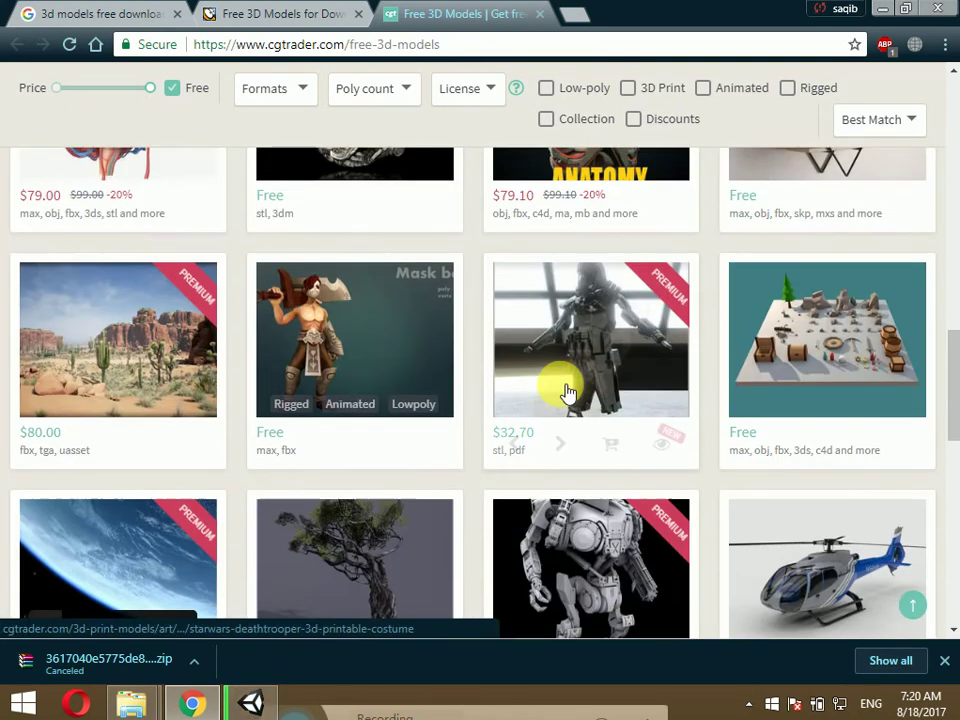
scroll(558, 365, "up", 3)
left_click(230, 272)
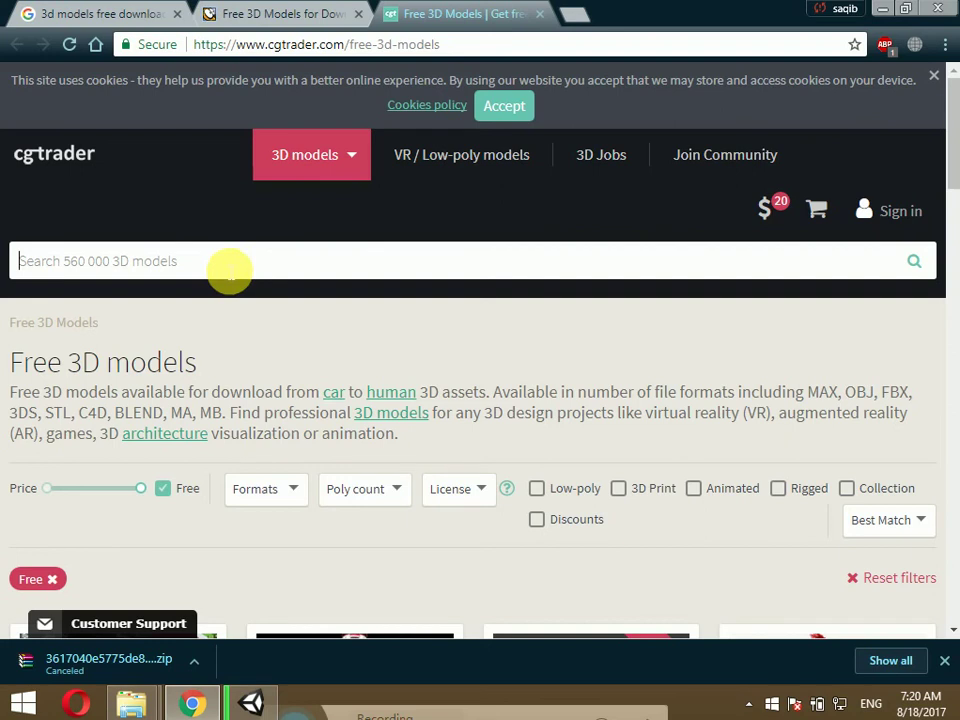
left_click(500, 104)
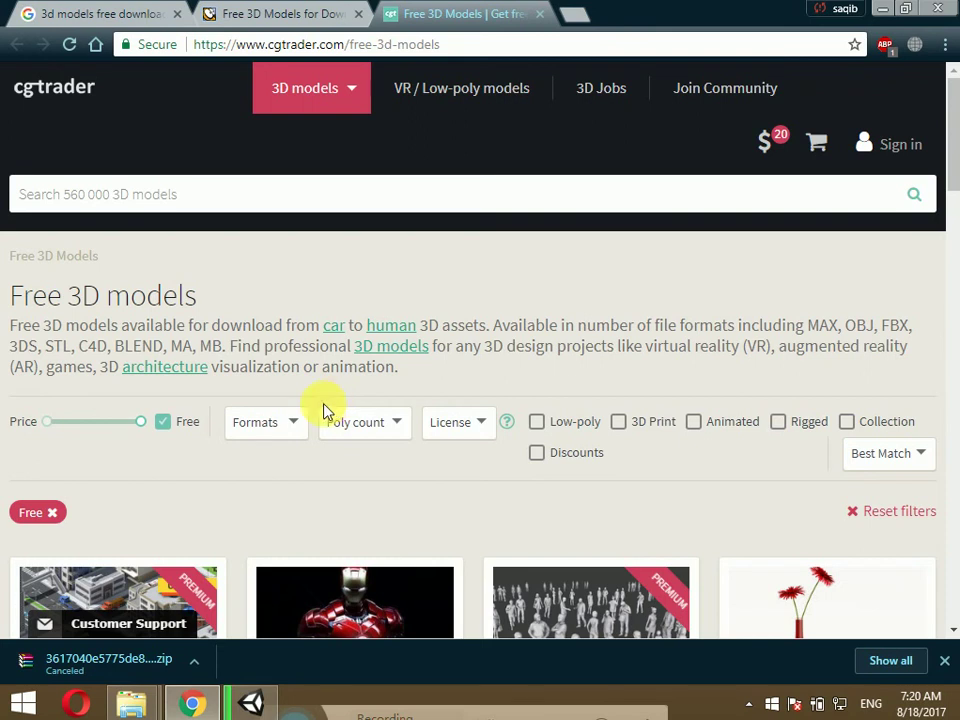
- From the Google results, open the CadNav result in a new tab
left_click(100, 13)
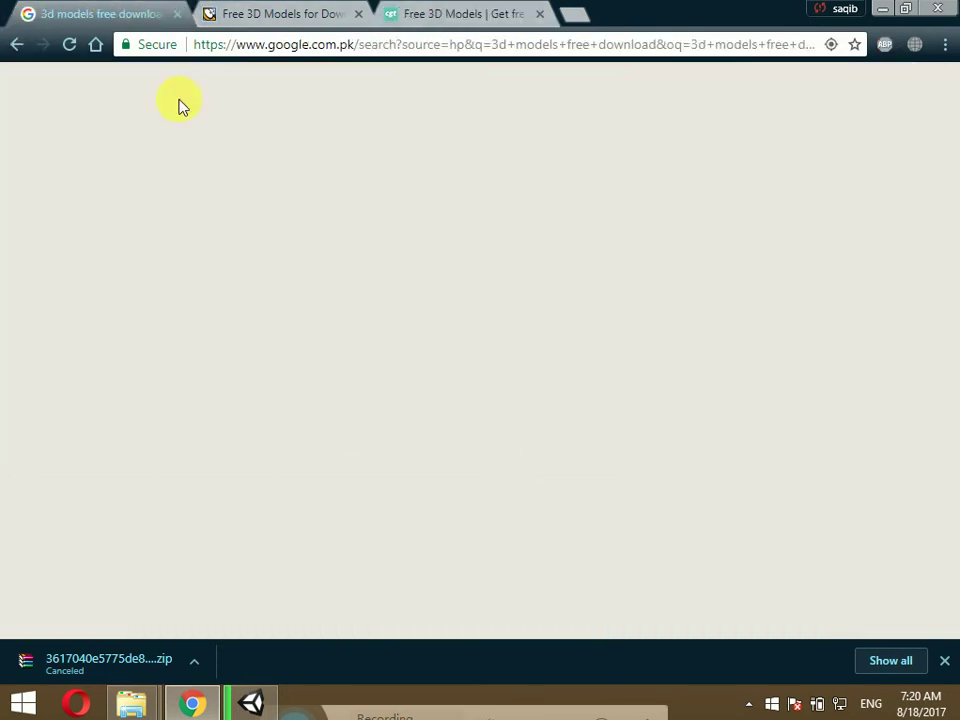
scroll(399, 364, "down", 2)
scroll(311, 369, "down", 1)
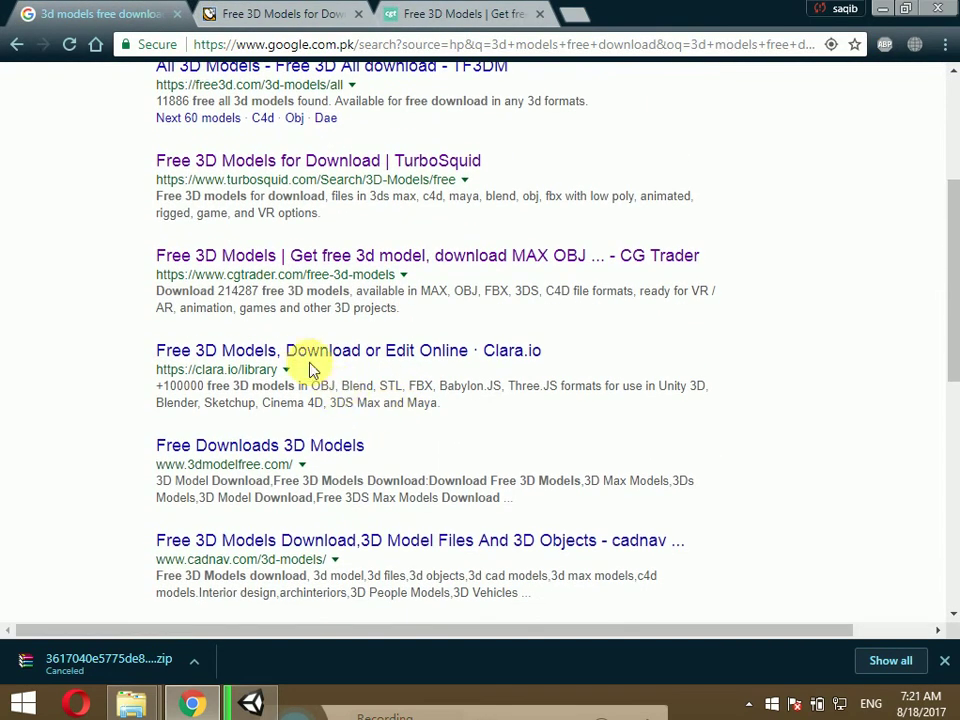
scroll(300, 360, "down", 3)
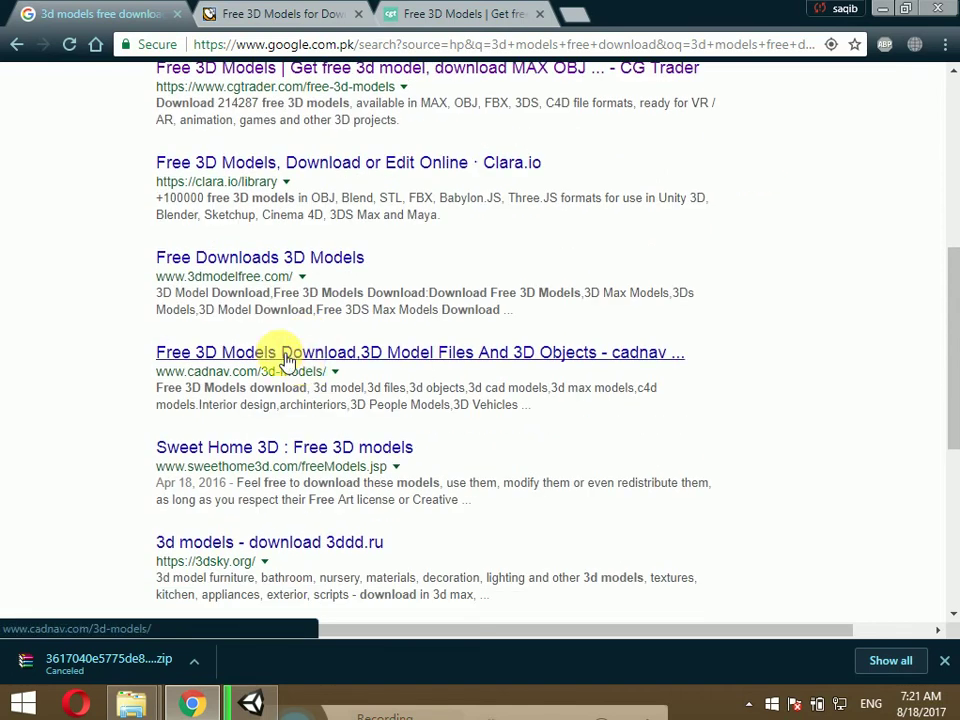
right_click(310, 368)
left_click(318, 370)
scroll(338, 445, "down", 1)
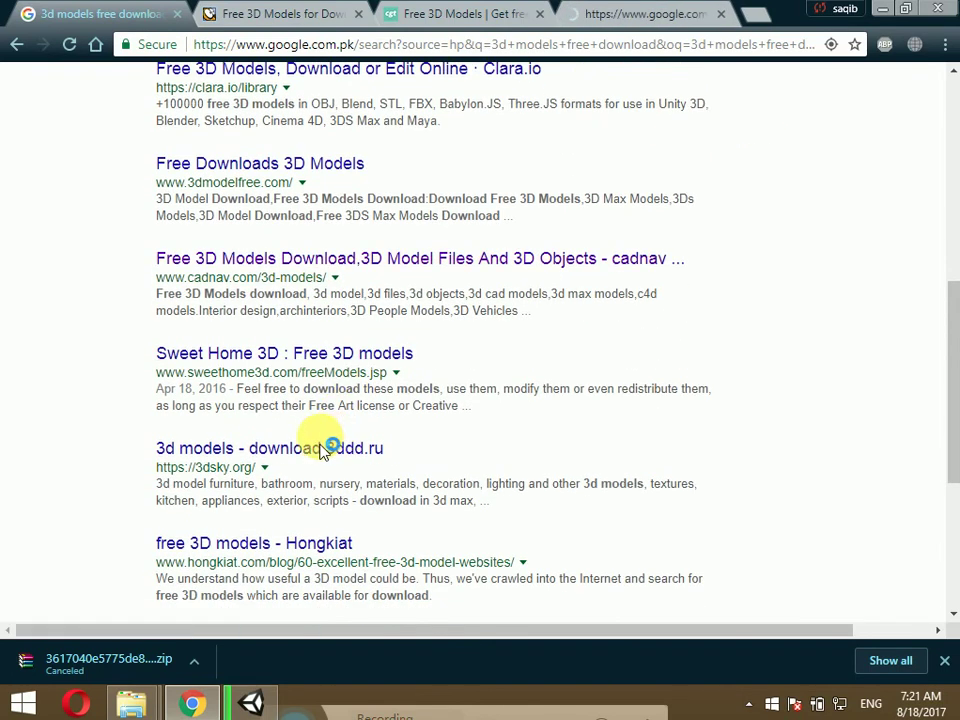
scroll(343, 446, "down", 2)
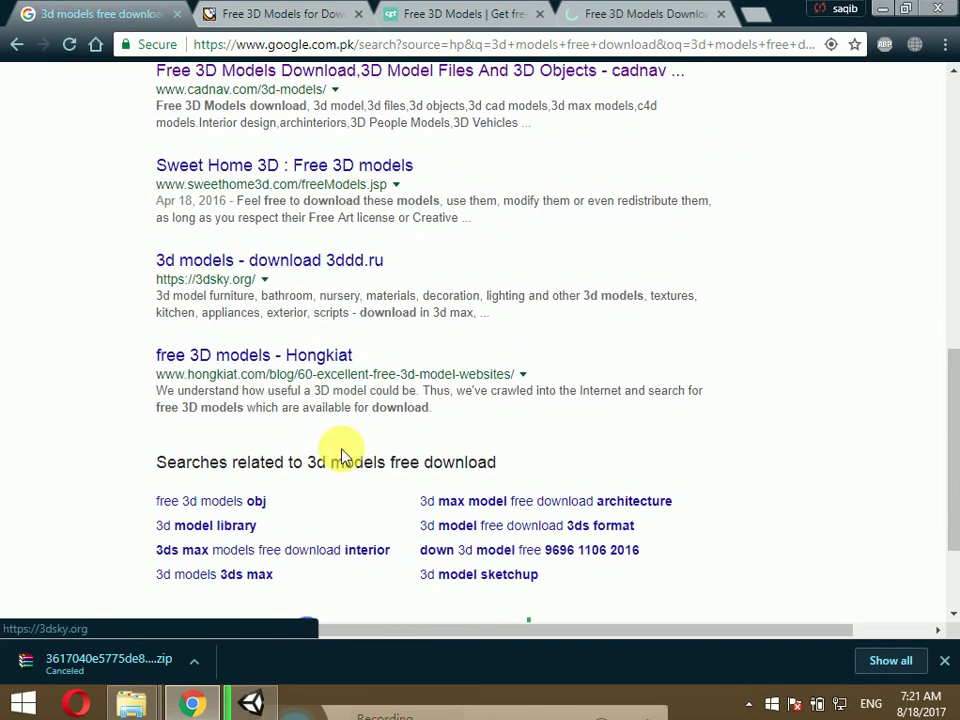
- Close the TurboSquid and CG Trader tabs
left_click(428, 14)
left_click(283, 12)
left_click(359, 14)
left_click(359, 14)
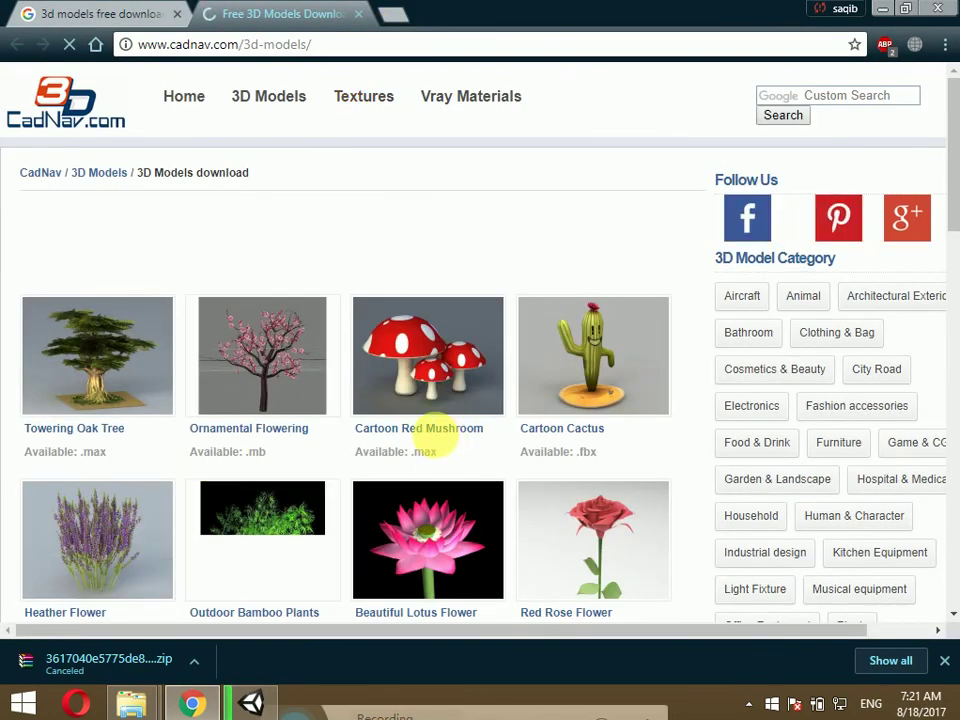
- Scroll the CadNav model list and open the Garden & Landscape category
scroll(437, 437, "down", 3)
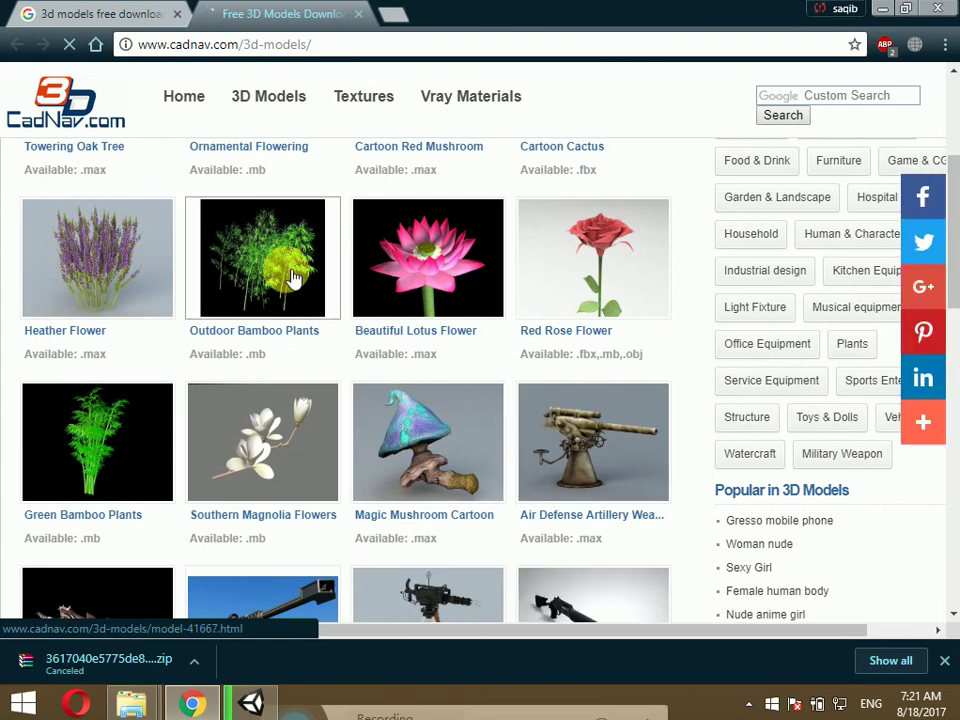
scroll(300, 300, "down", 4)
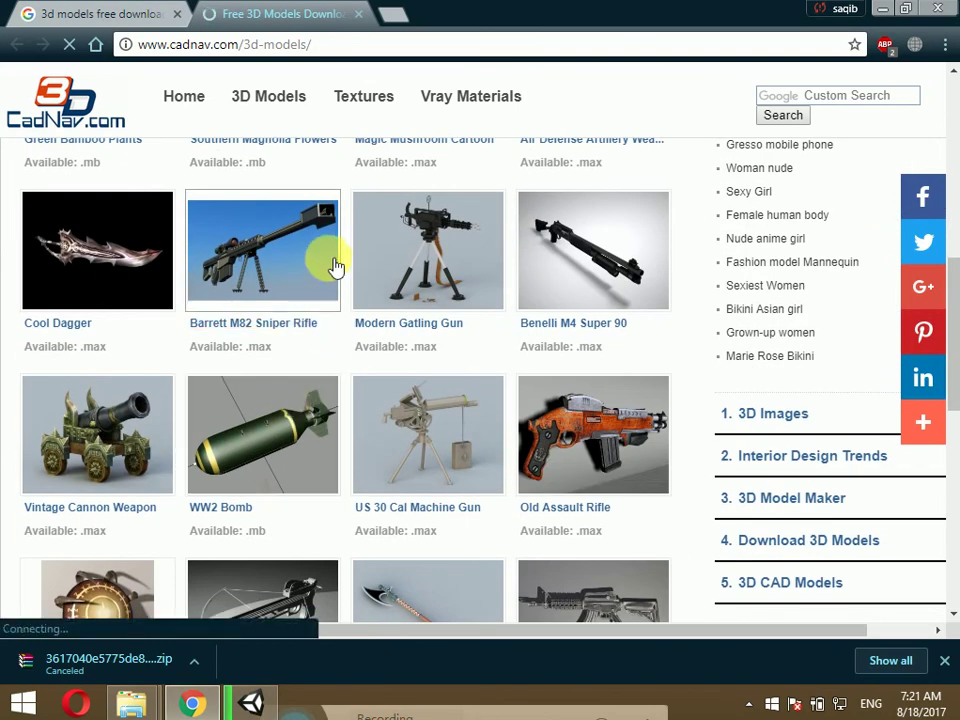
scroll(590, 298, "down", 5)
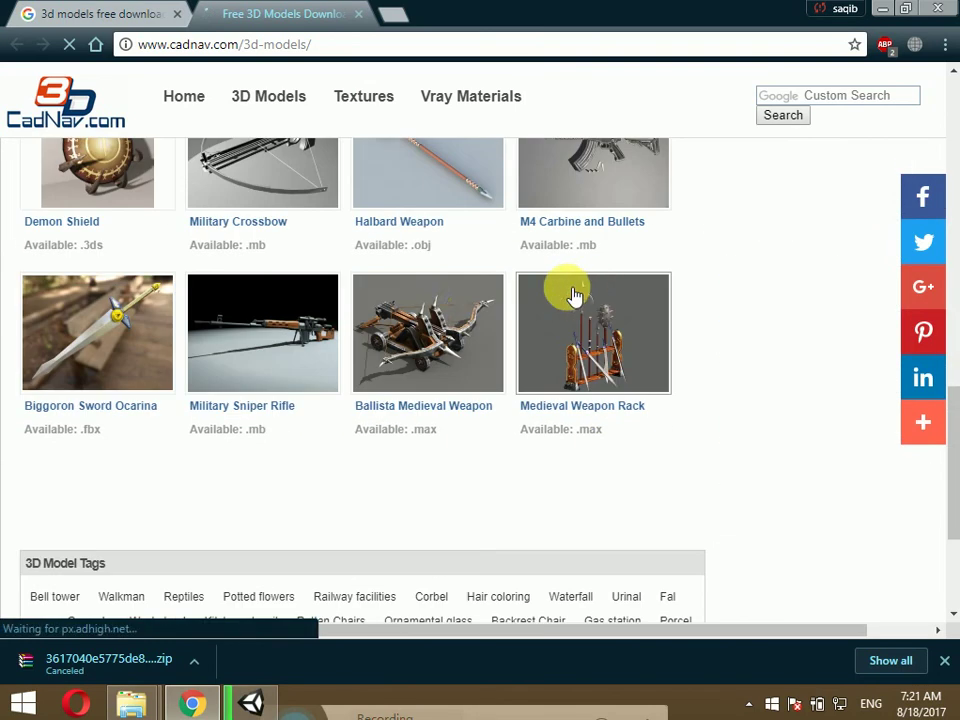
scroll(210, 356, "up", 15)
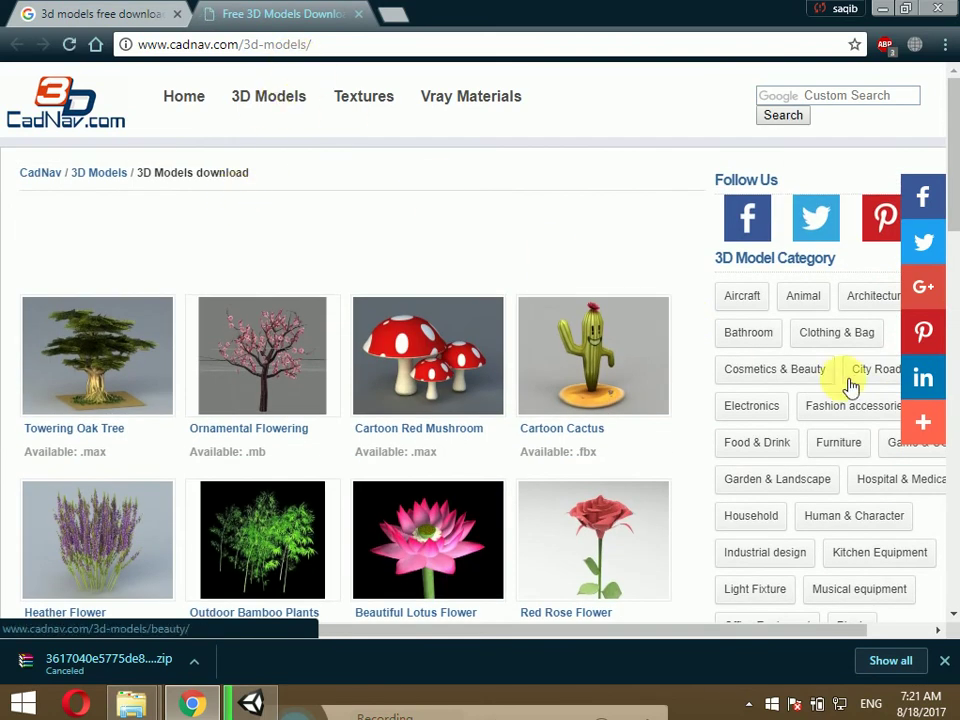
left_click(849, 386)
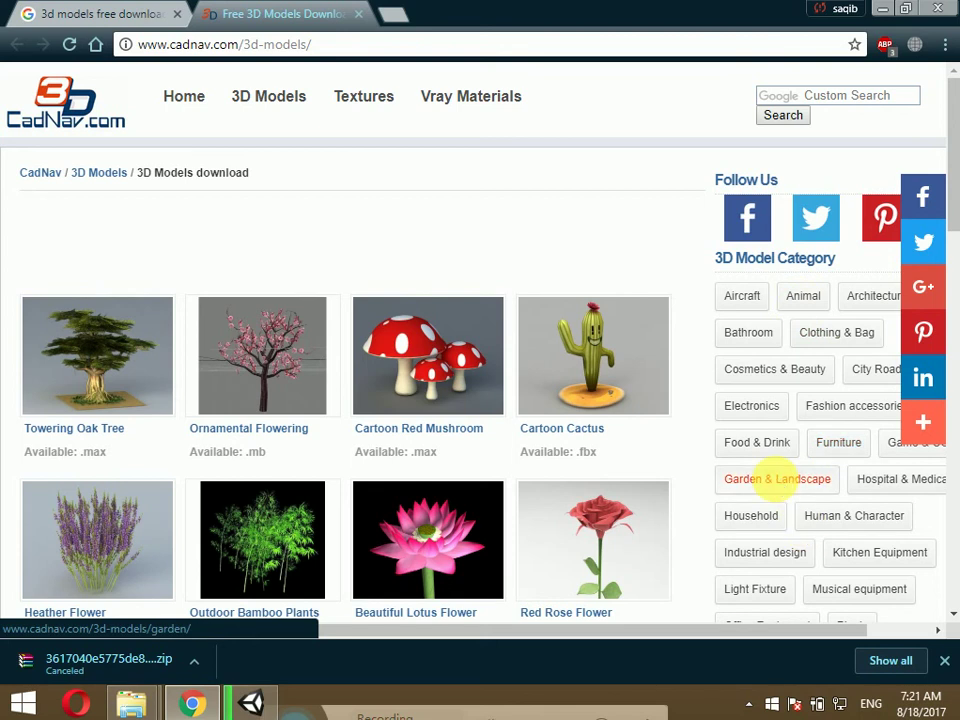
left_click(777, 481)
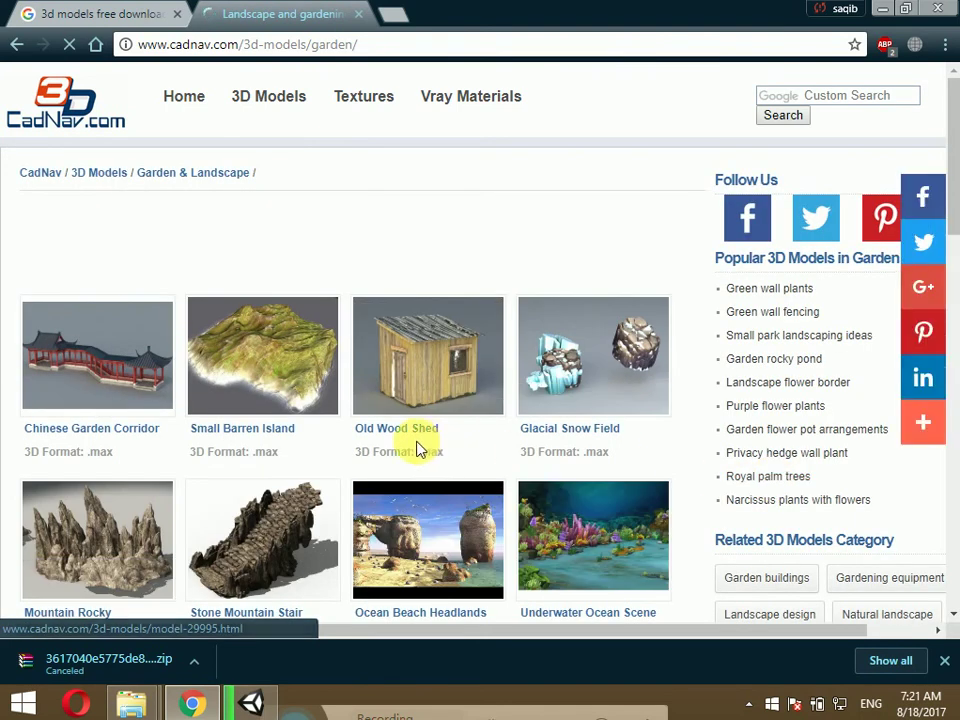
- Browse the Garden & Landscape models, then return to the full 3D Models listing
scroll(620, 465, "down", 2)
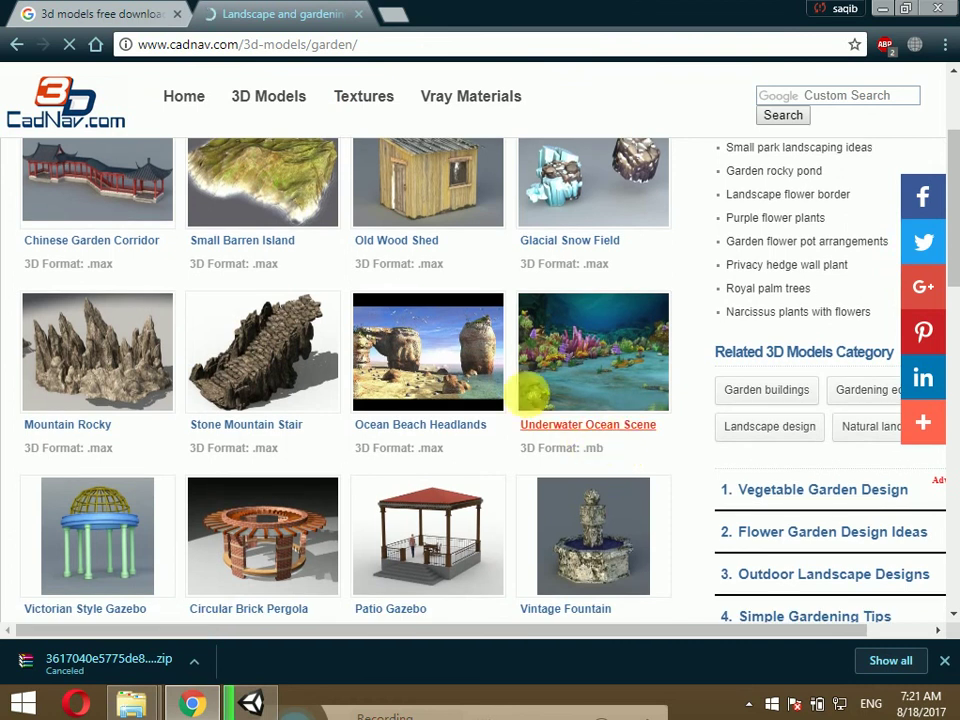
scroll(285, 425, "down", 2)
scroll(290, 430, "down", 2)
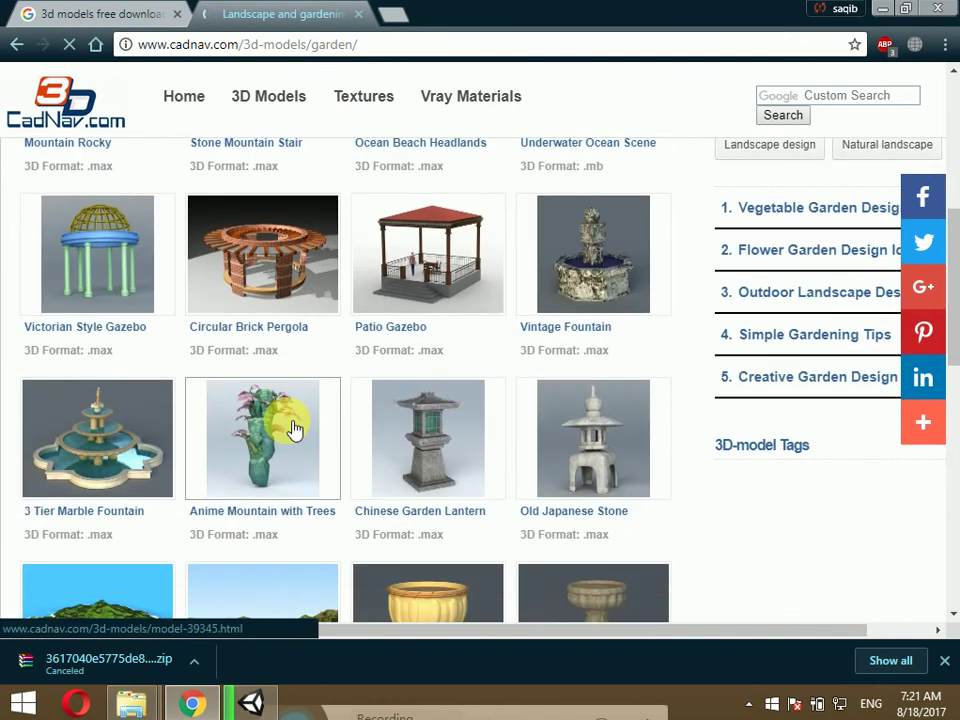
scroll(305, 440, "down", 2)
scroll(460, 474, "down", 2)
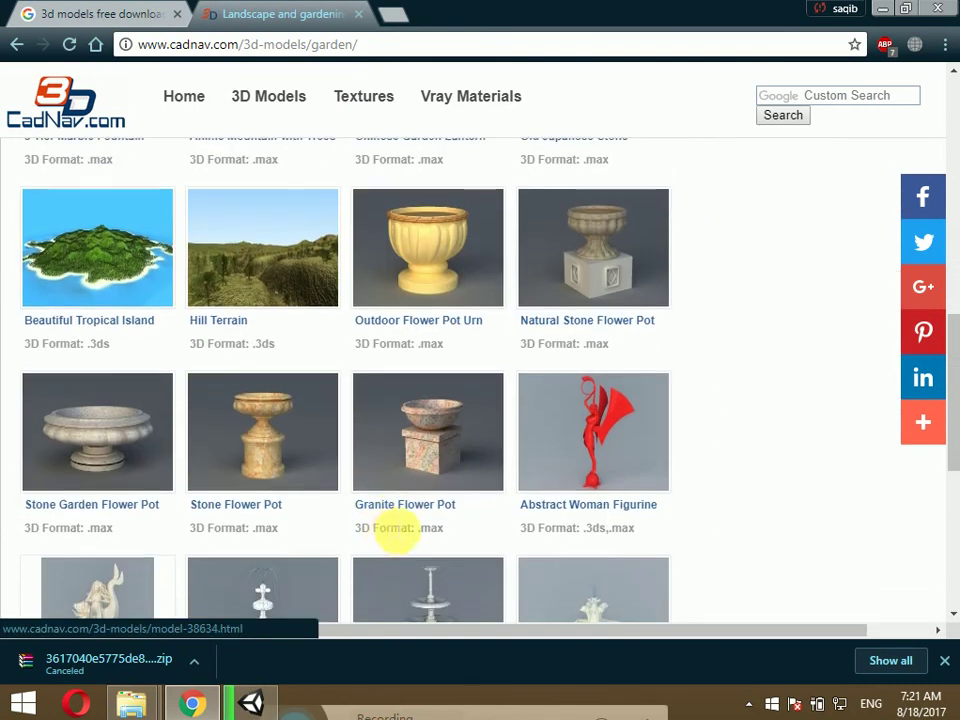
scroll(392, 531, "up", 10)
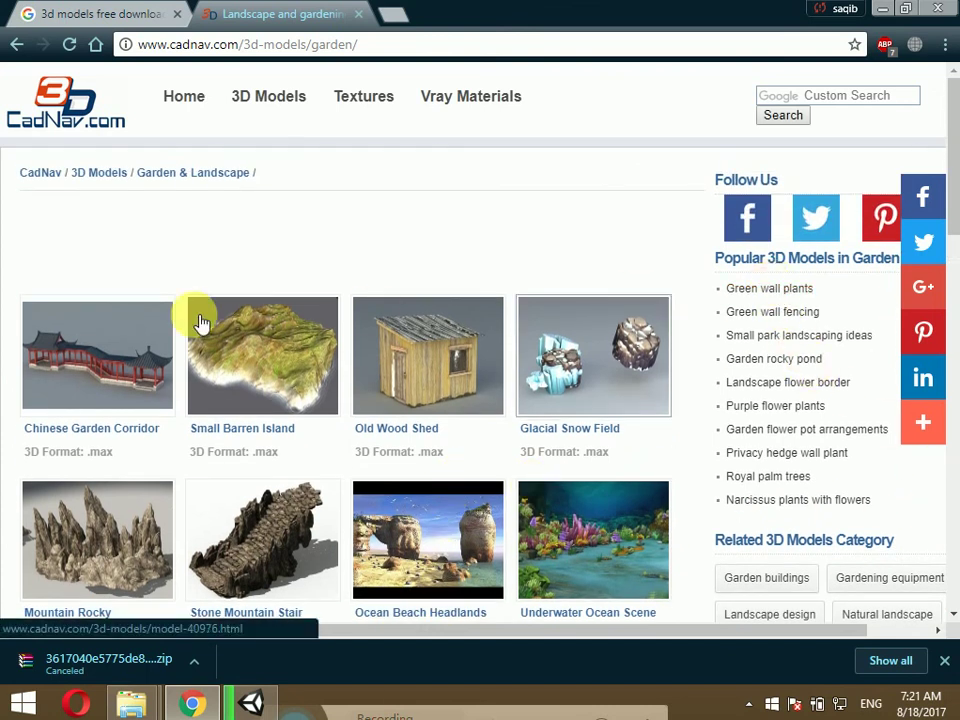
left_click(266, 97)
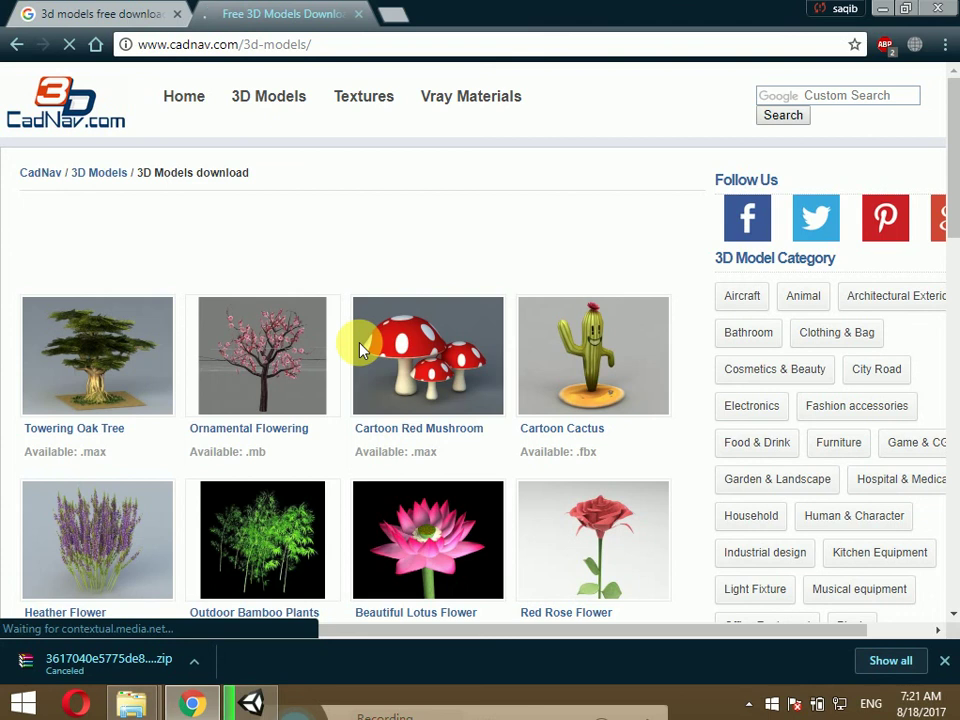
- Open the Towering Oak Tree page and highlight its 13041 vertex count
left_click(105, 428)
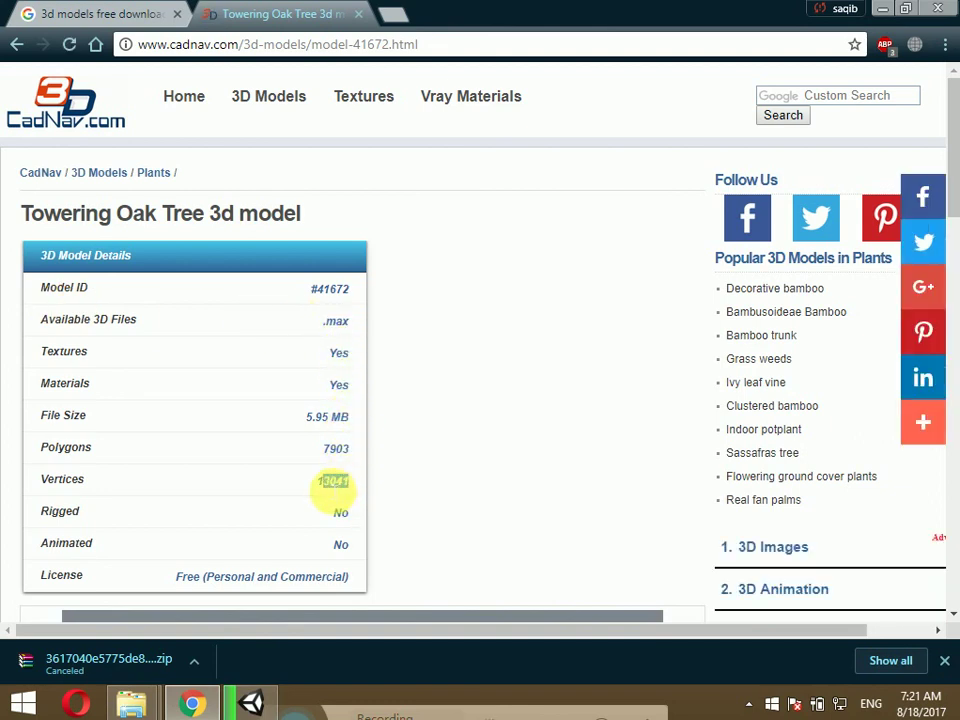
left_click_drag(333, 486, 300, 482)
double_click(354, 492)
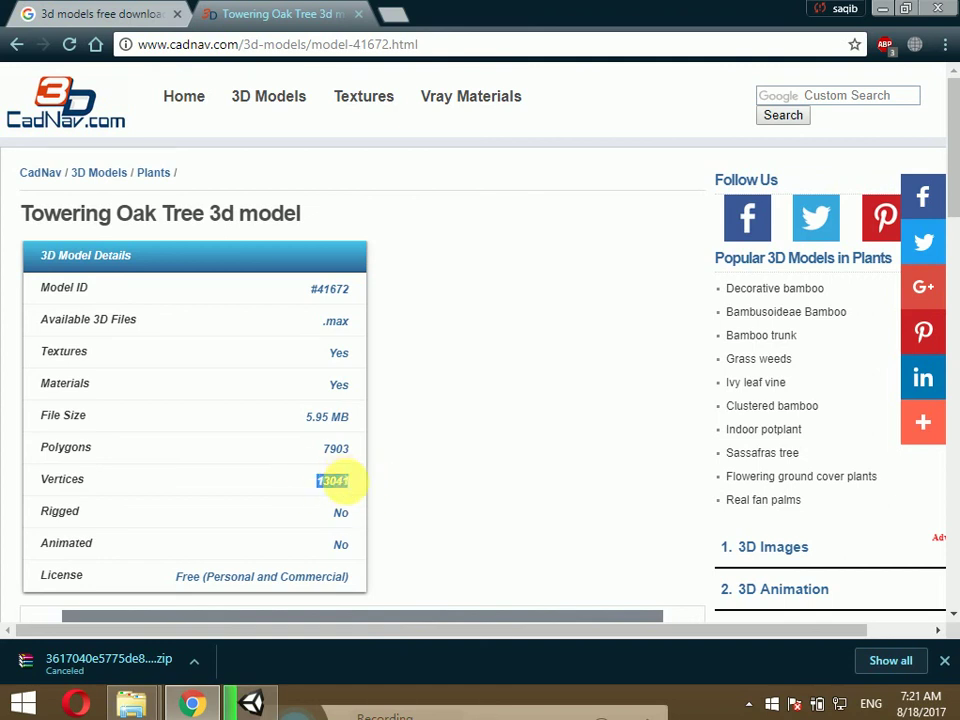
left_click(320, 490)
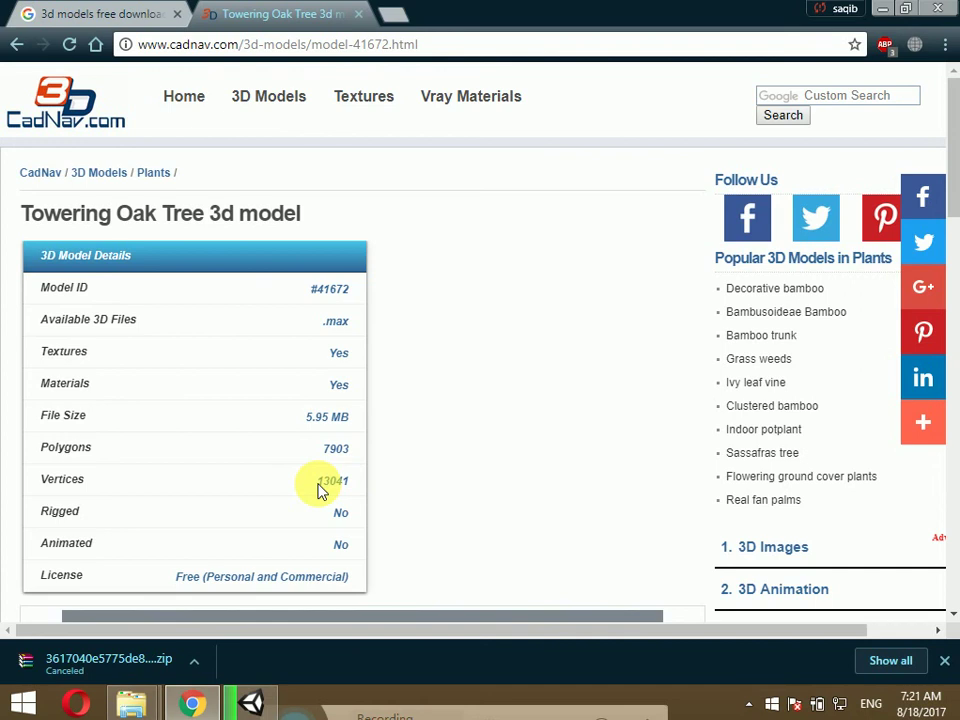
left_click_drag(321, 483, 338, 483)
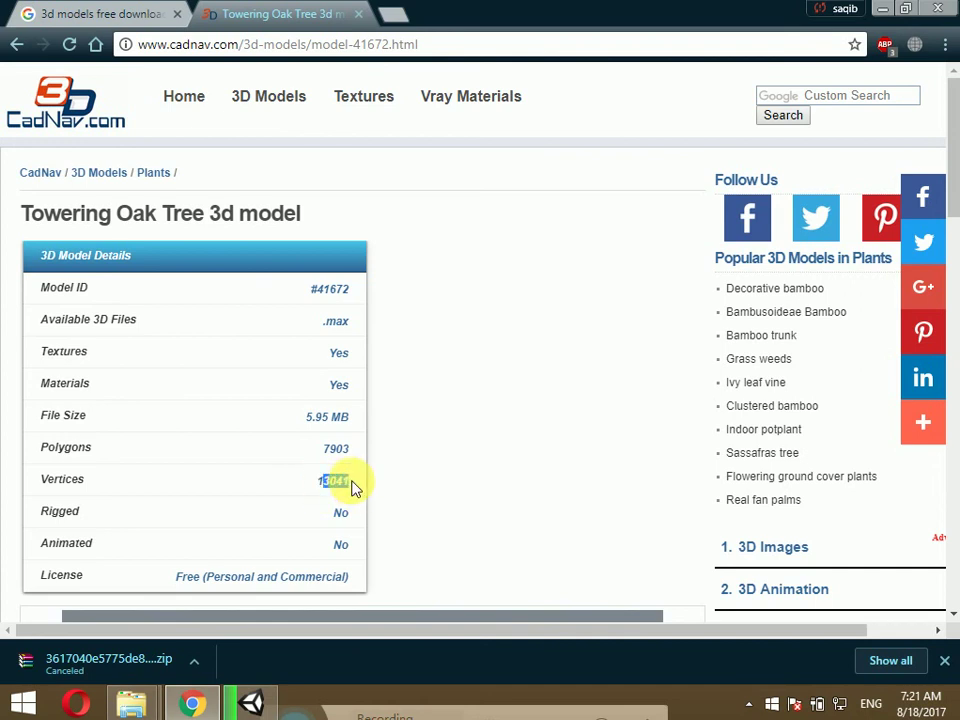
- Scroll through the model details, including the 5.95 MB size, down to the Download It button
scroll(353, 492, "down", 3)
scroll(353, 492, "down", 5)
scroll(353, 492, "up", 3)
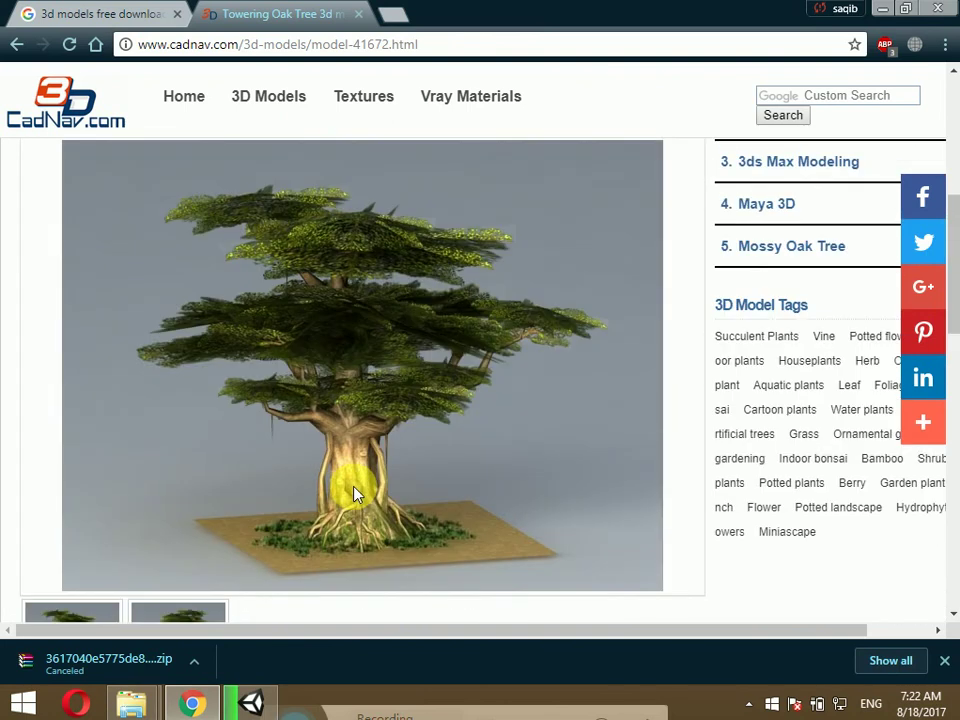
scroll(355, 492, "down", 3)
scroll(355, 492, "up", 5)
scroll(604, 386, "up", 2)
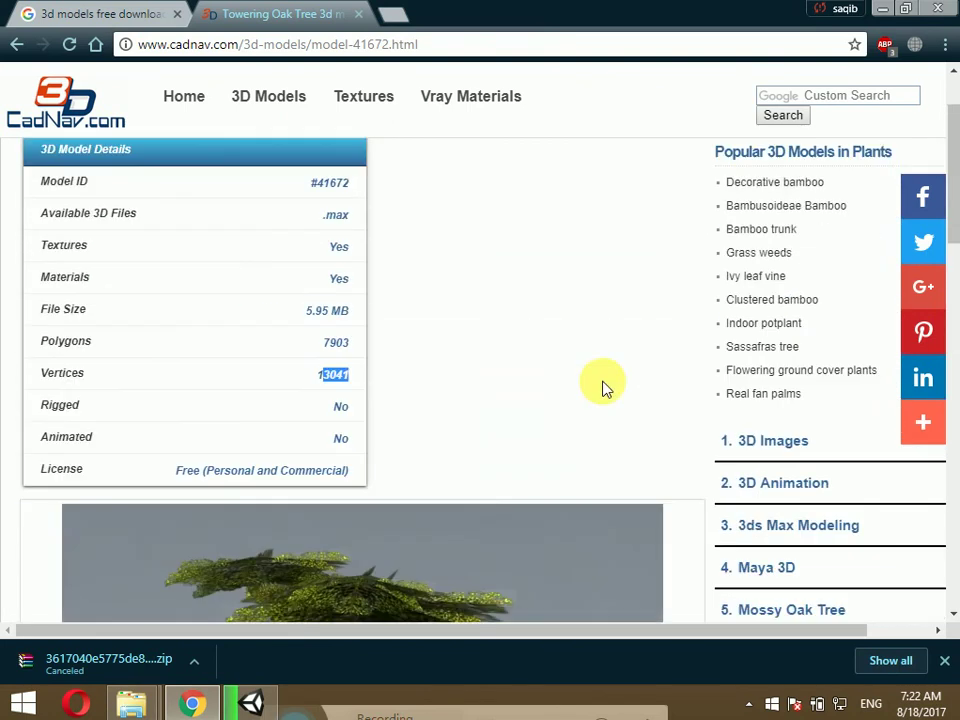
scroll(604, 387, "up", 1)
scroll(604, 386, "down", 5)
scroll(604, 386, "up", 4)
scroll(604, 386, "down", 5)
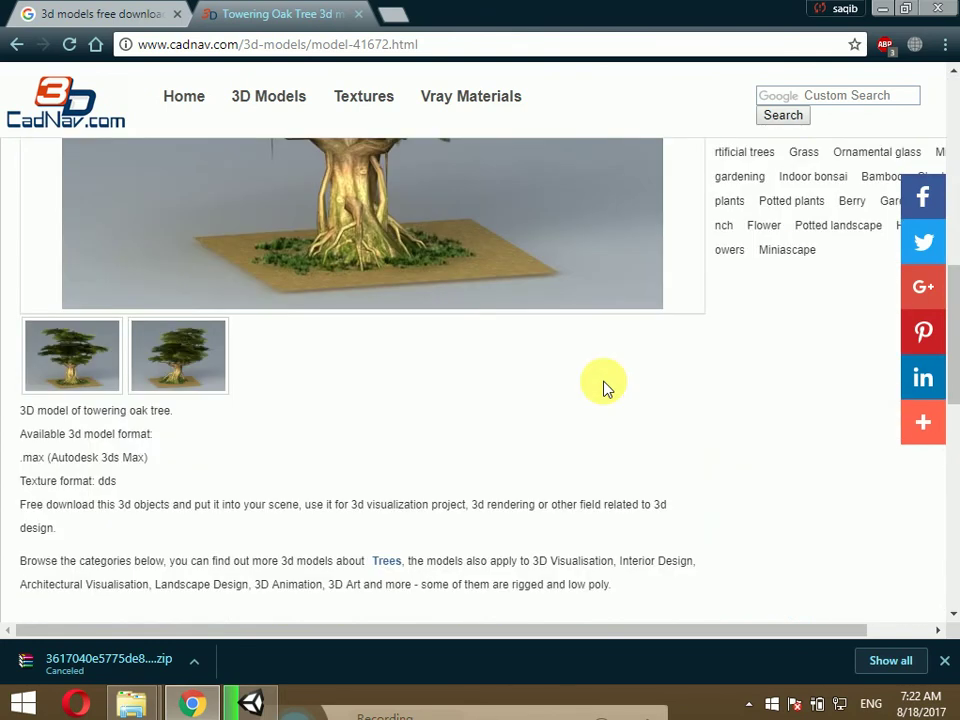
scroll(604, 386, "down", 5)
scroll(604, 387, "up", 2)
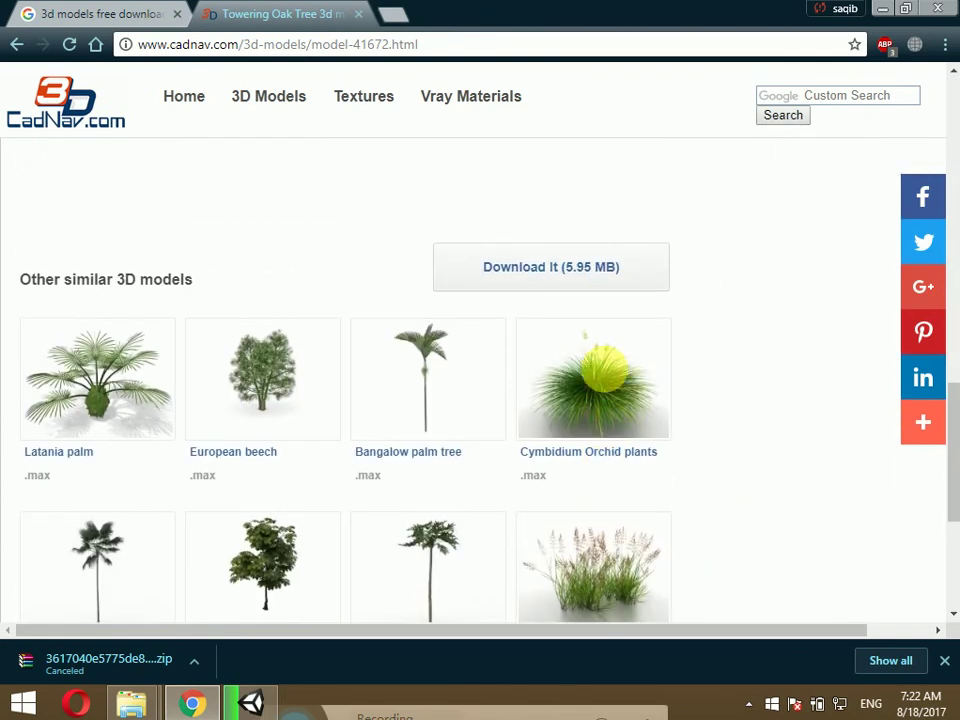
- Request the Towering Oak Tree download via its download url and dismiss the IDM info dialog
left_click(615, 273)
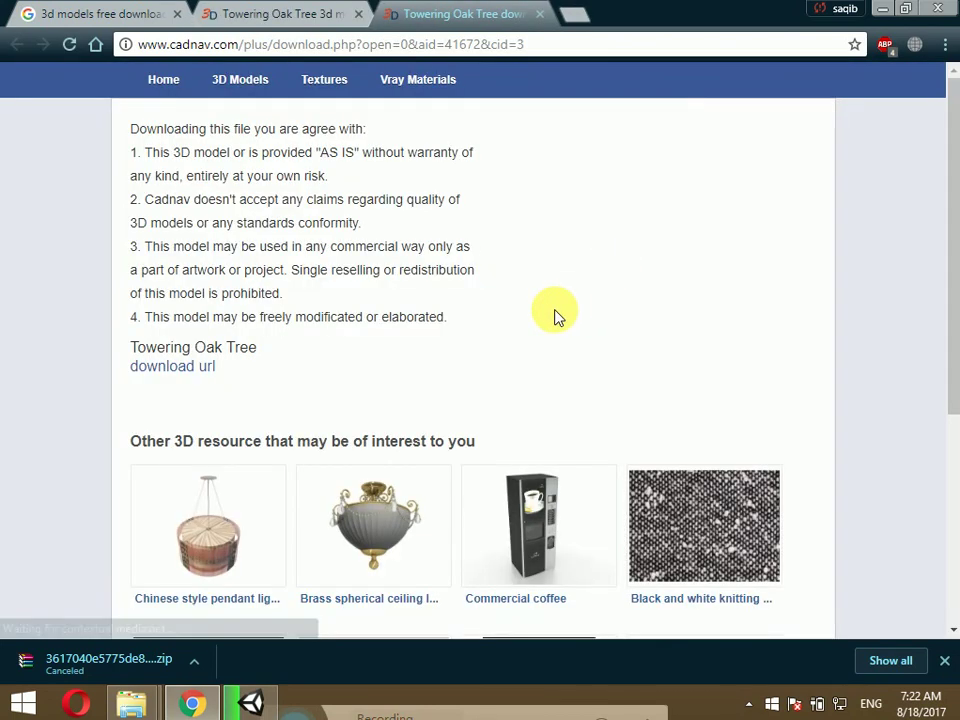
scroll(560, 317, "down", 5)
scroll(558, 316, "up", 5)
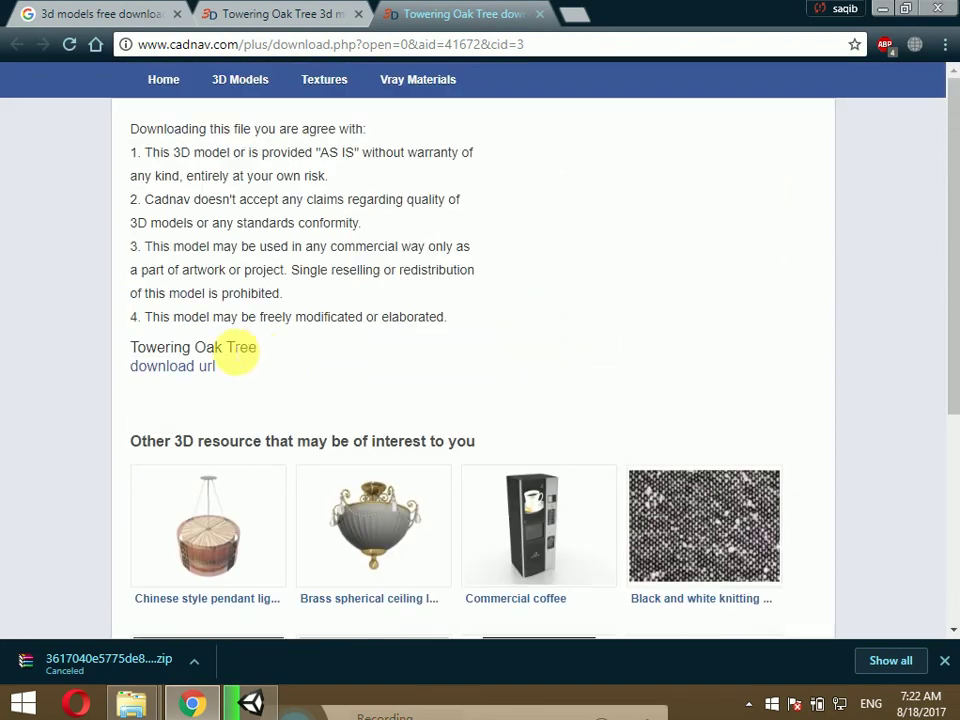
left_click(197, 369)
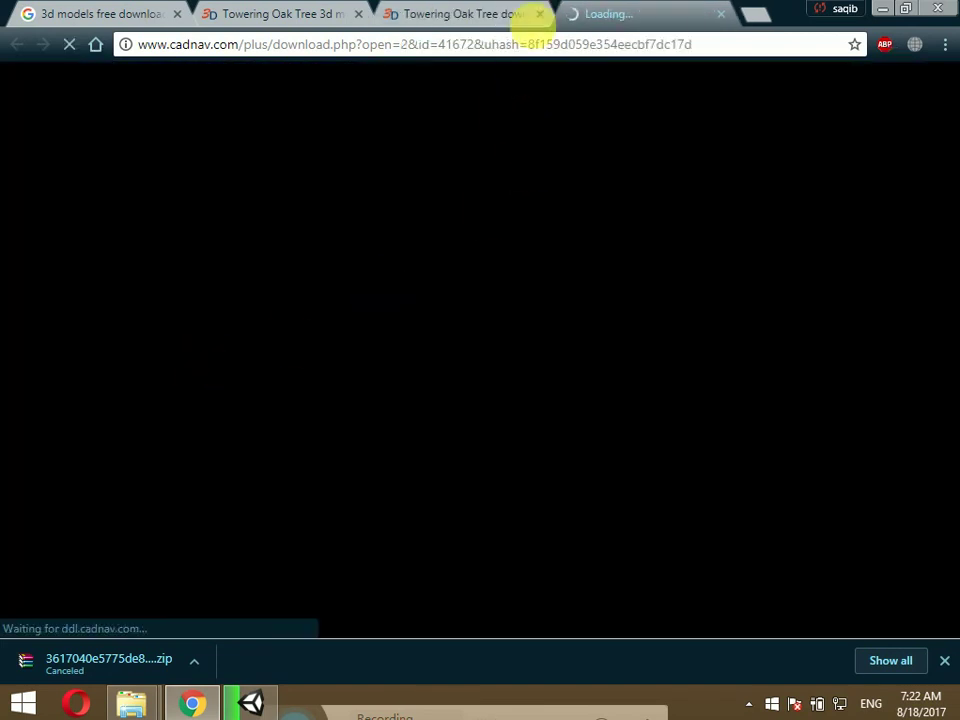
left_click(519, 14)
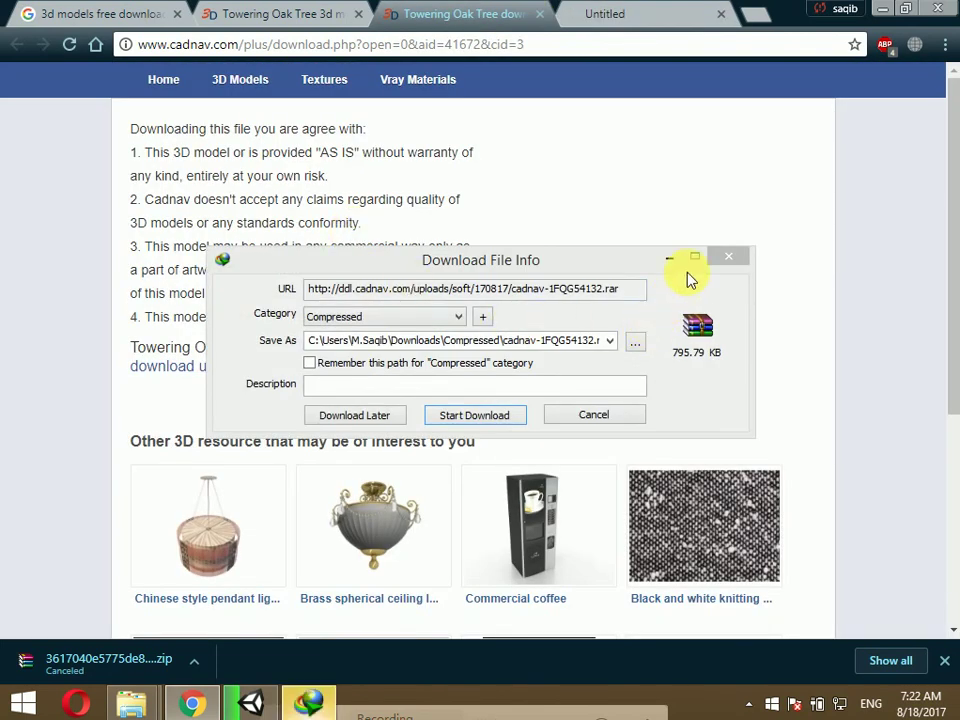
left_click(729, 256)
- Close the extra download, blank, and Towering Oak Tree tabs
left_click(540, 14)
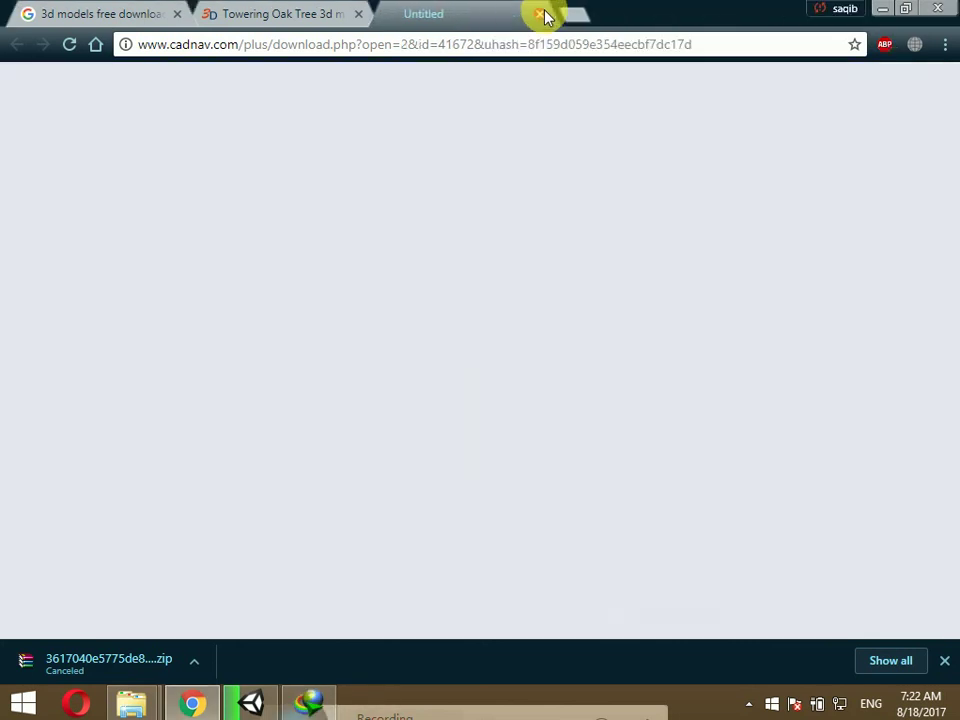
left_click(540, 14)
left_click(358, 14)
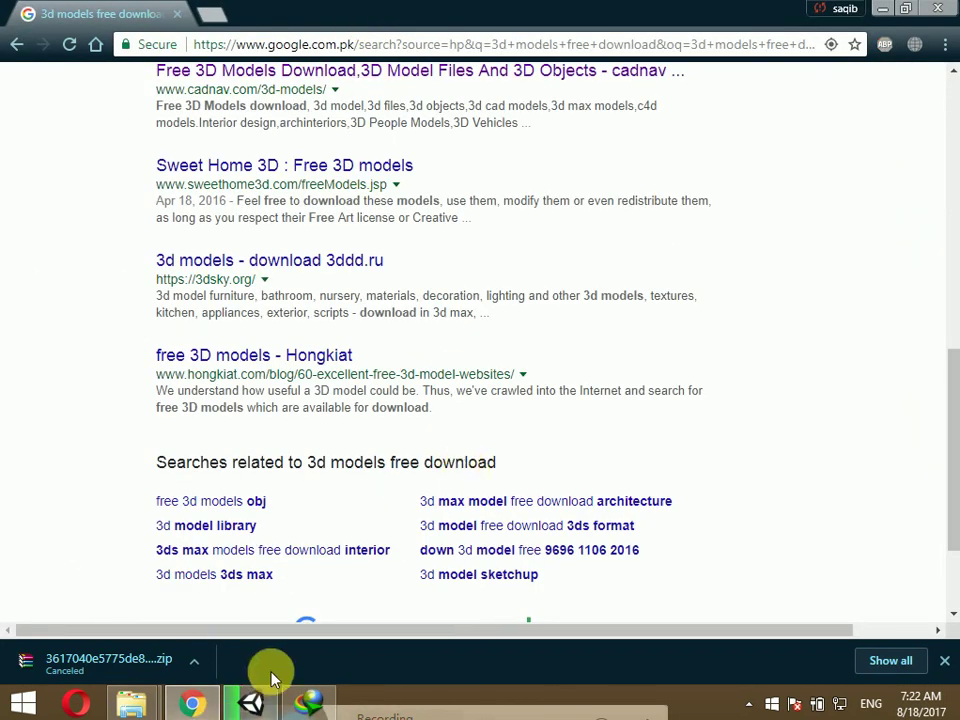
- Bring Unity to the front, then open the IDM tray icon's context menu
left_click(312, 701)
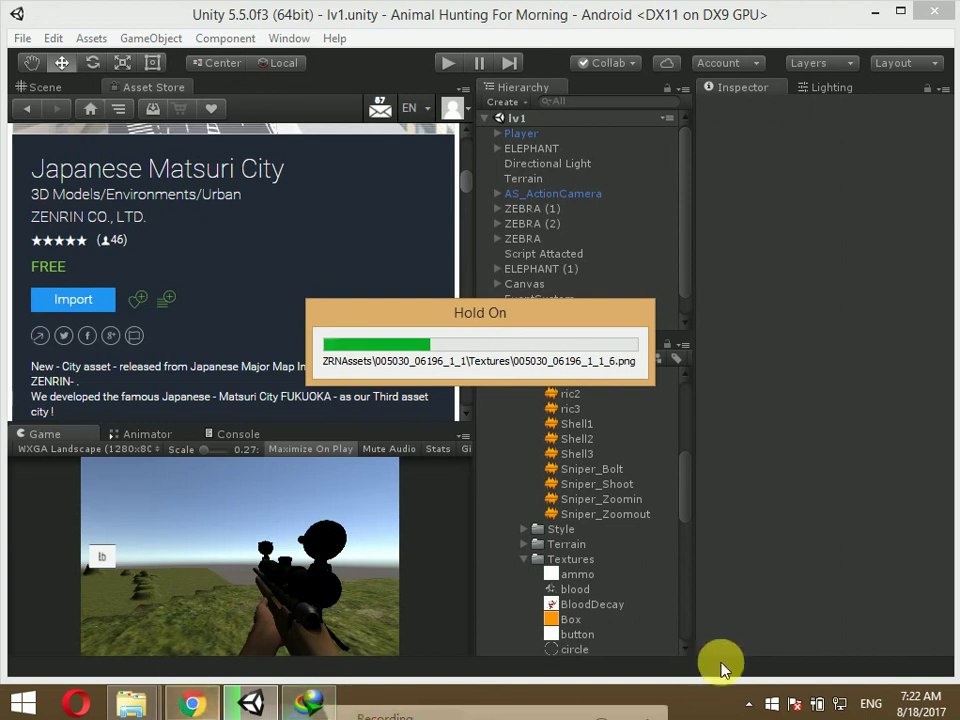
left_click(748, 703)
right_click(775, 578)
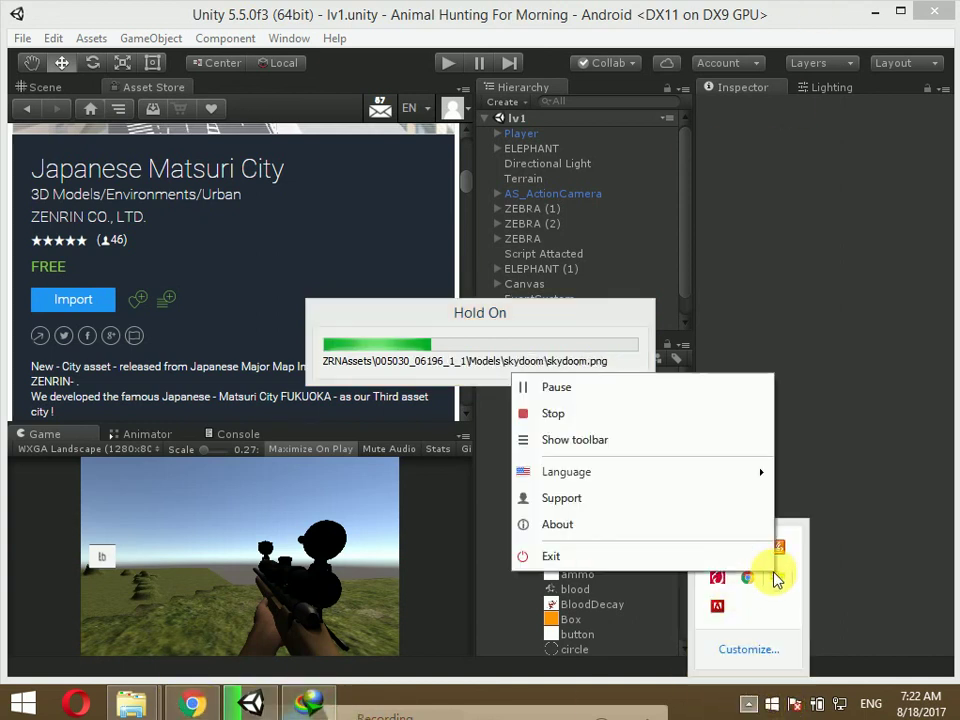